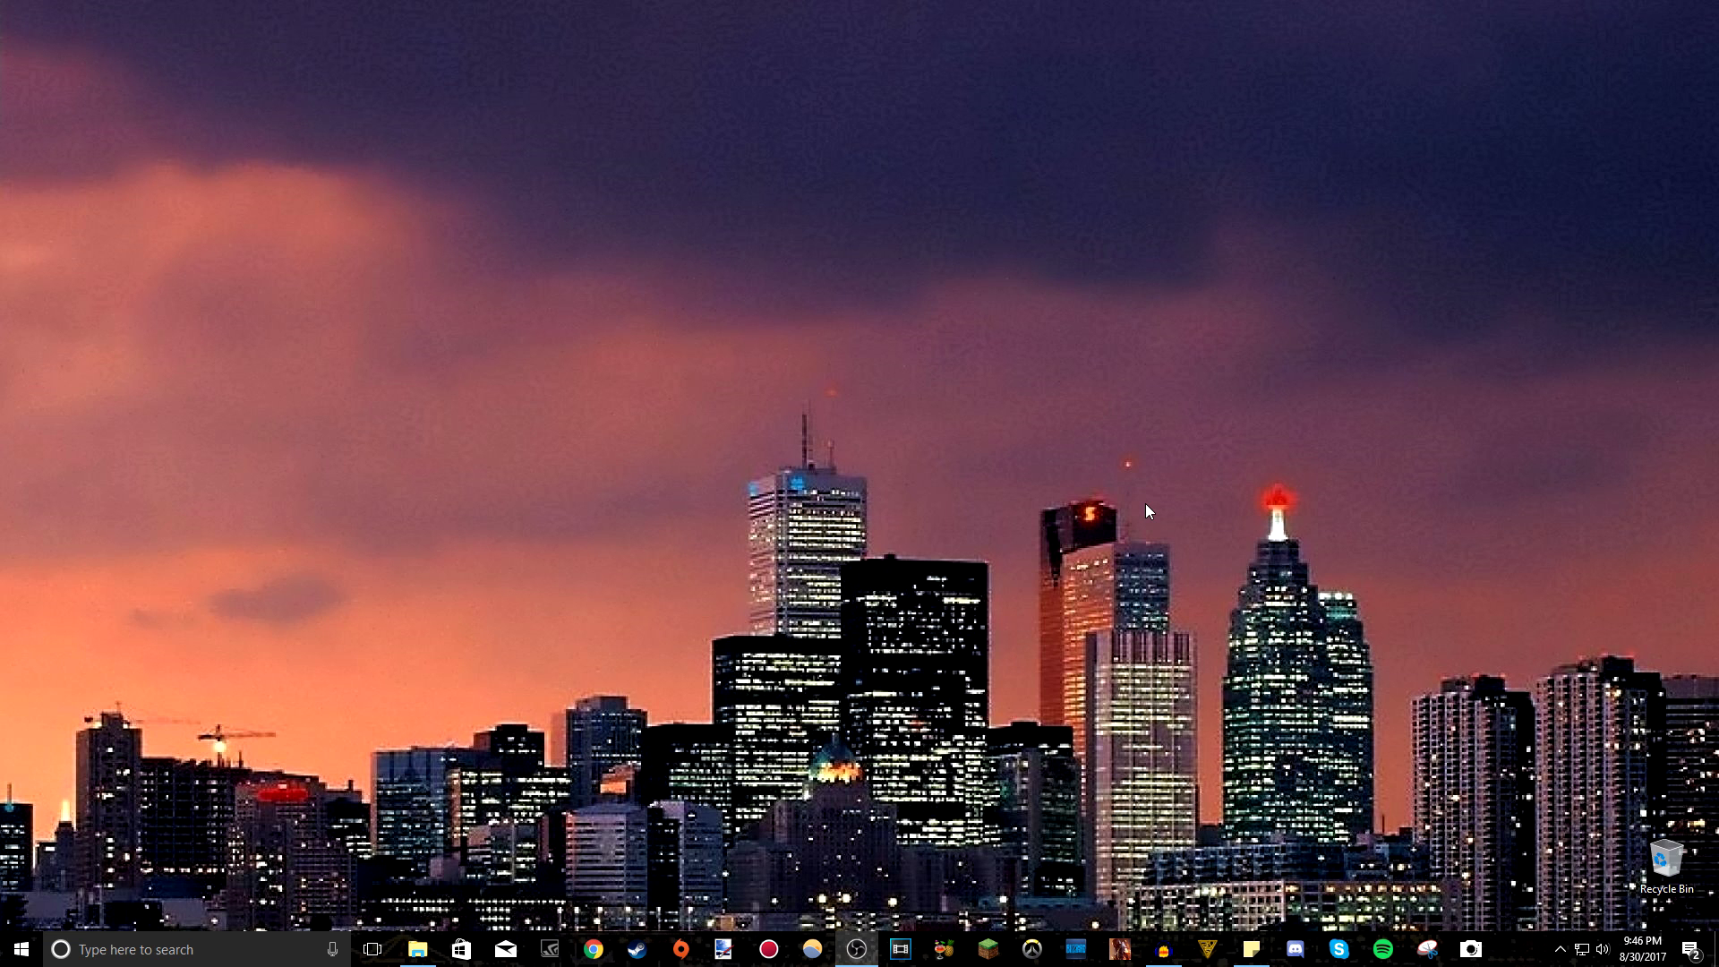
Restore the Audacity window and inspect the speech clip spanning about 3.55 to 11 seconds
click(1163, 949)
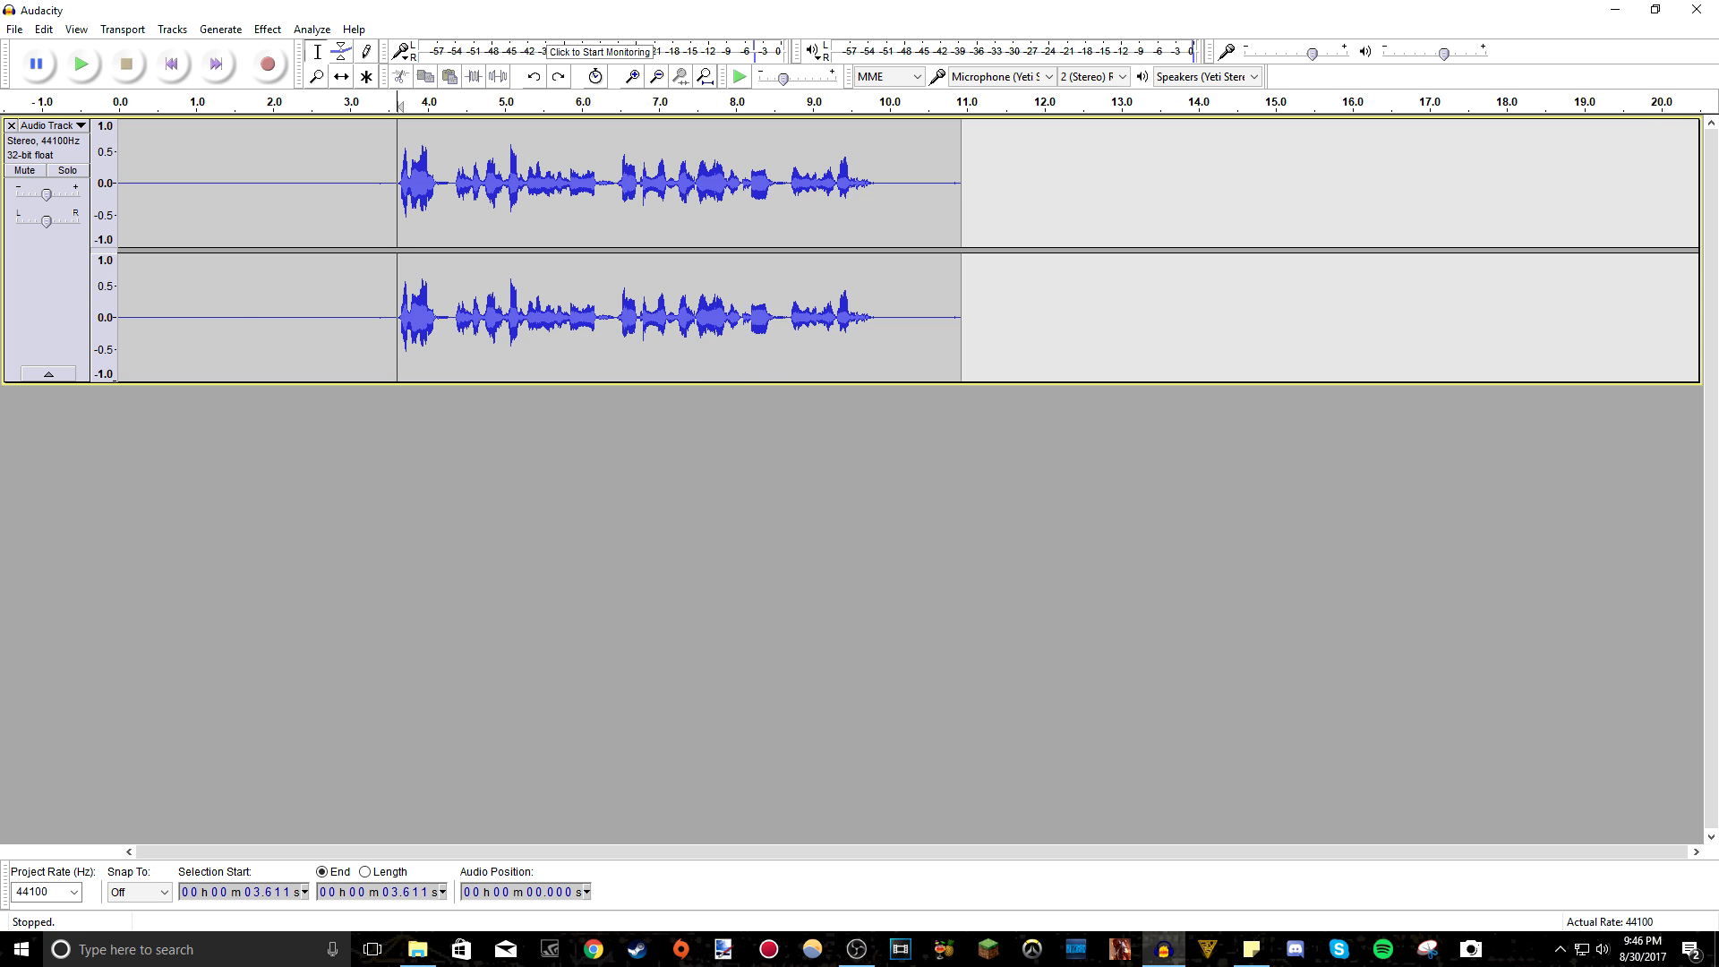
key(alt+Tab)
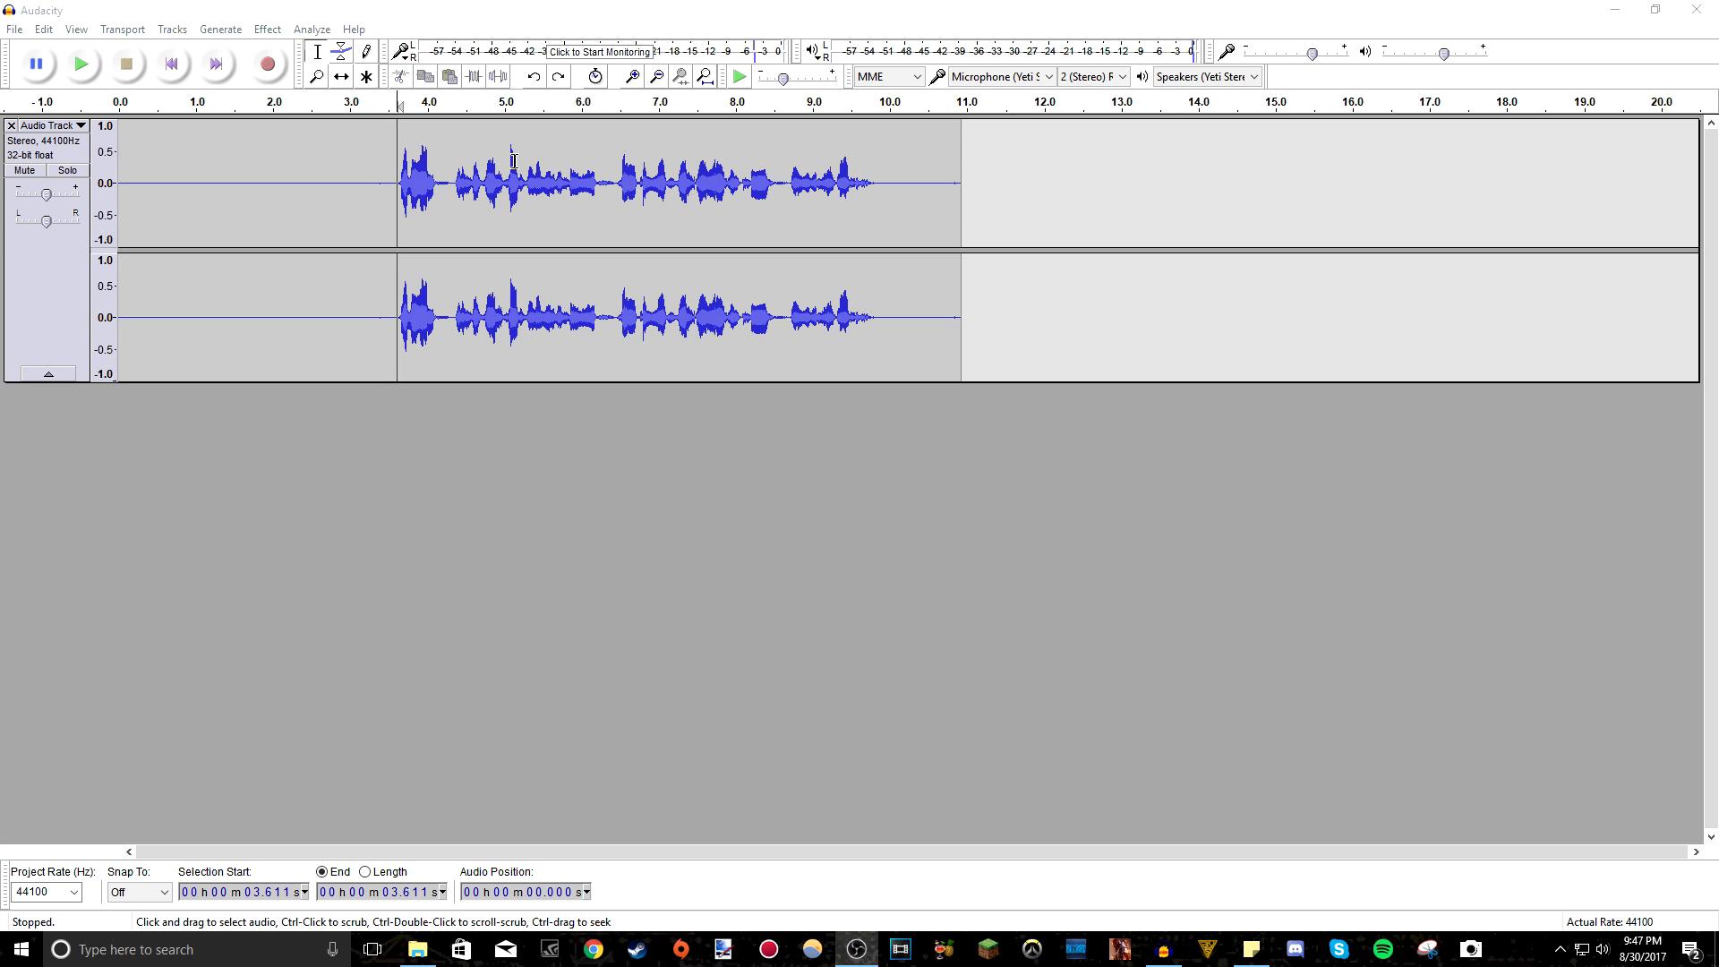
click(609, 223)
drag(597, 223, 885, 218)
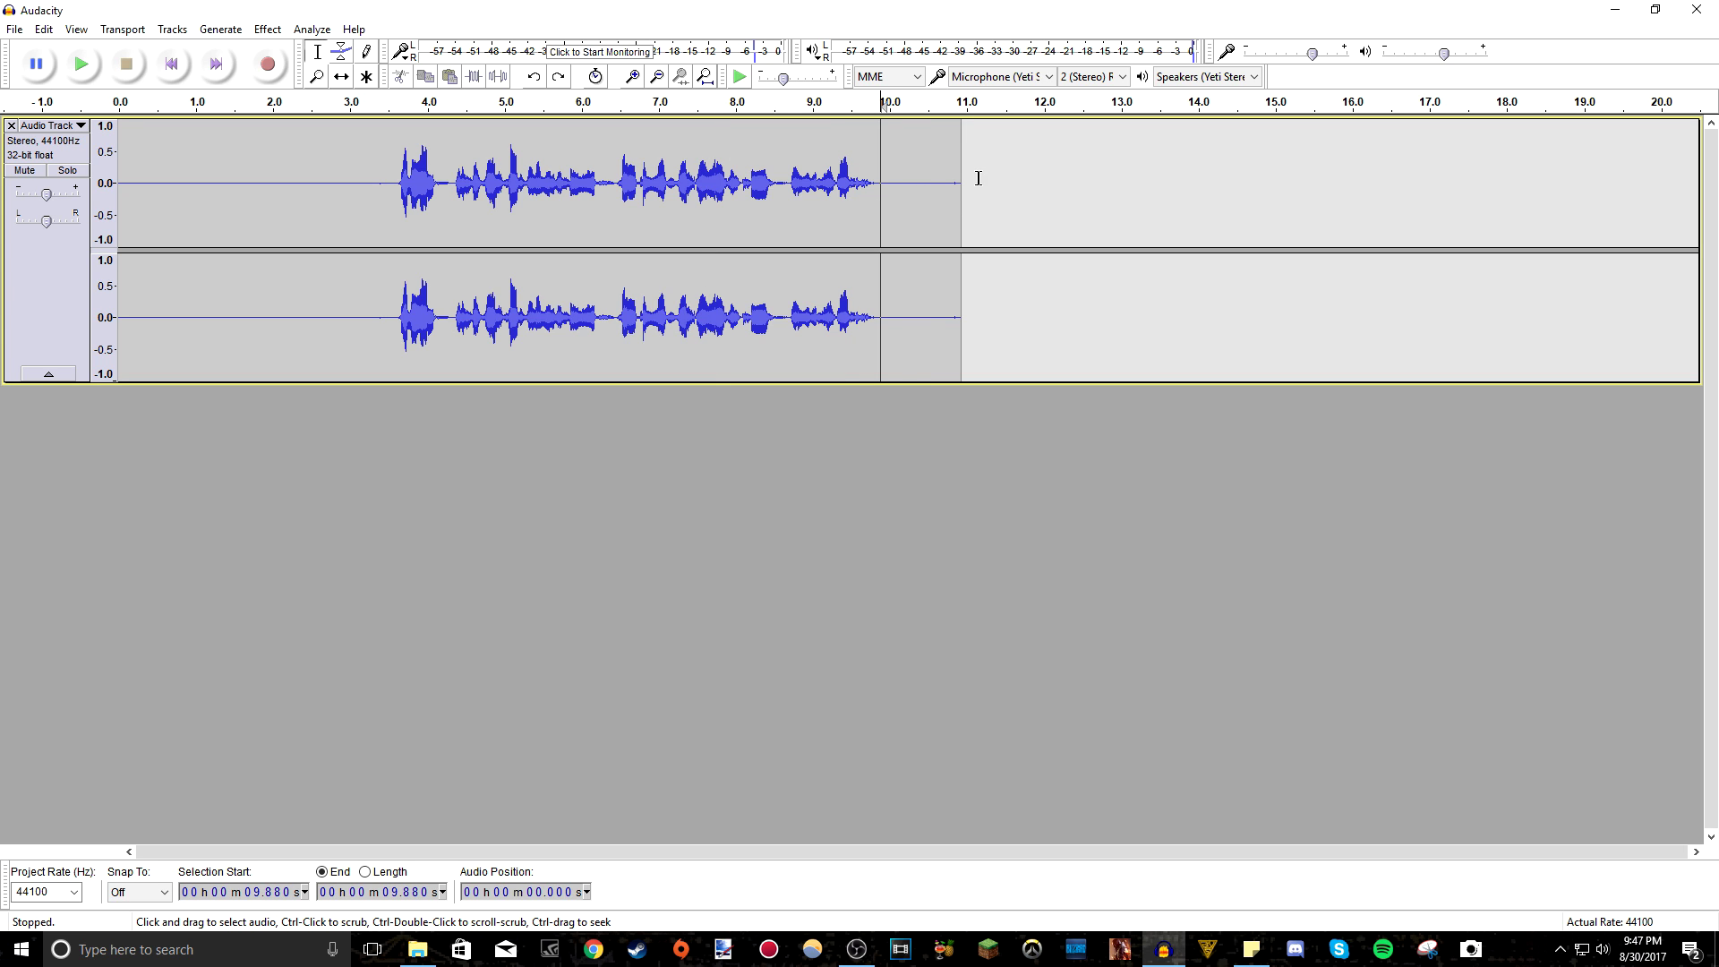
drag(993, 179, 914, 211)
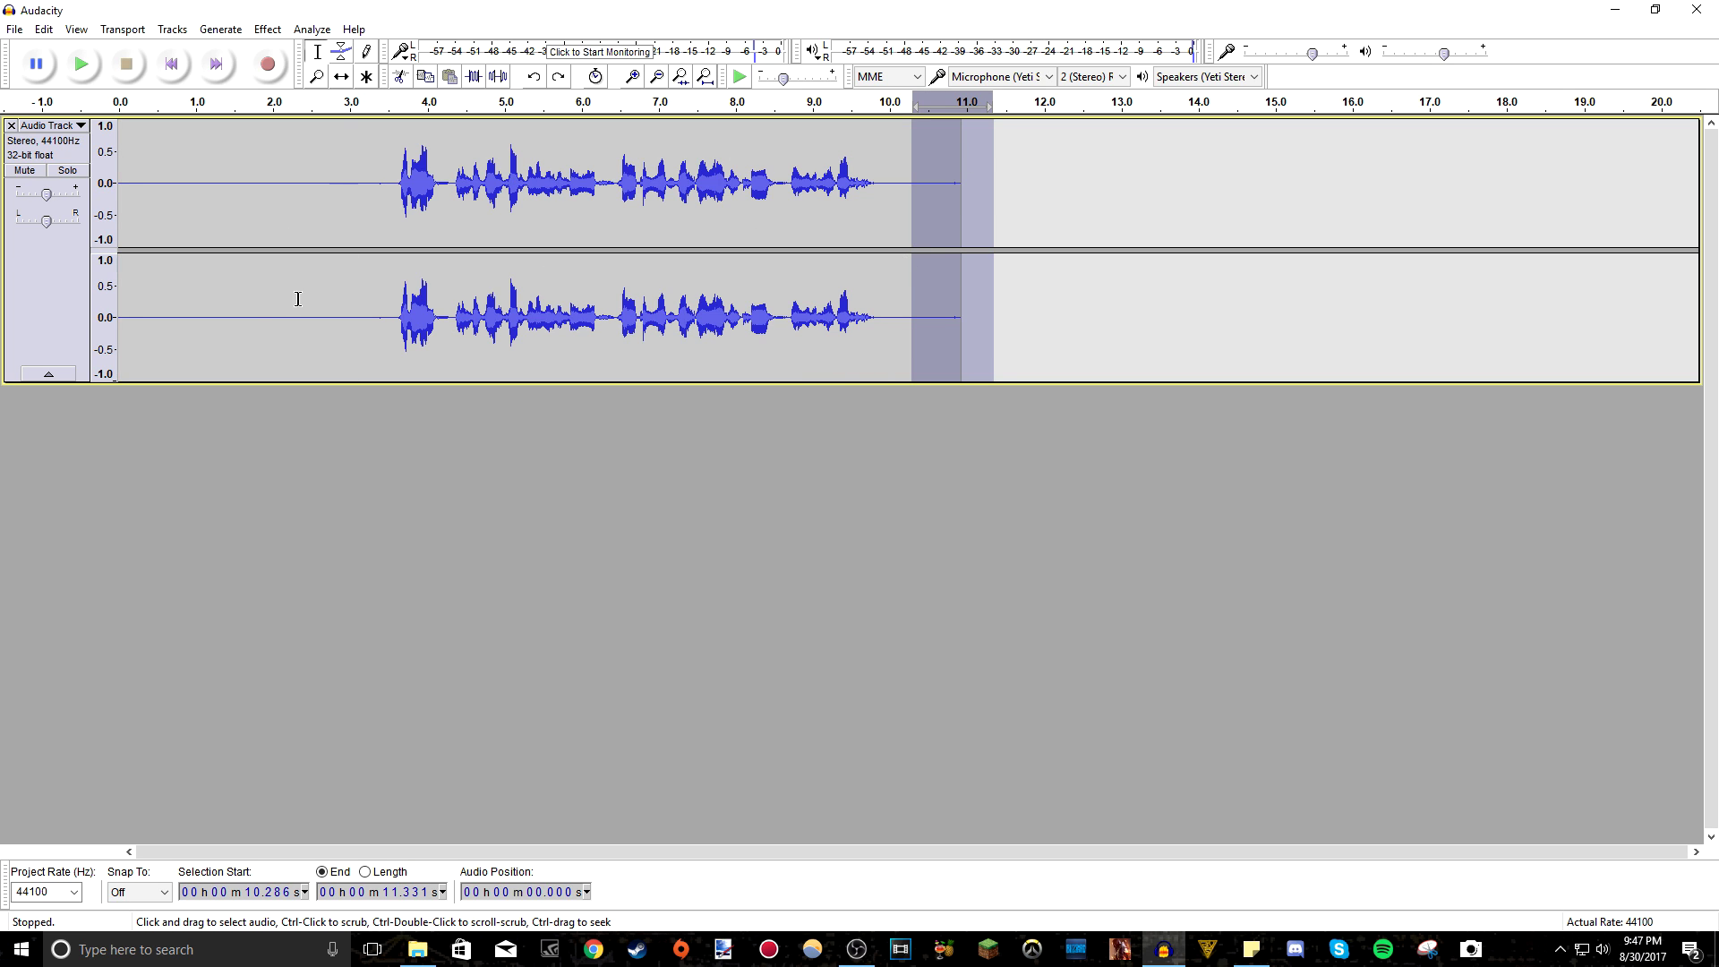
click(393, 179)
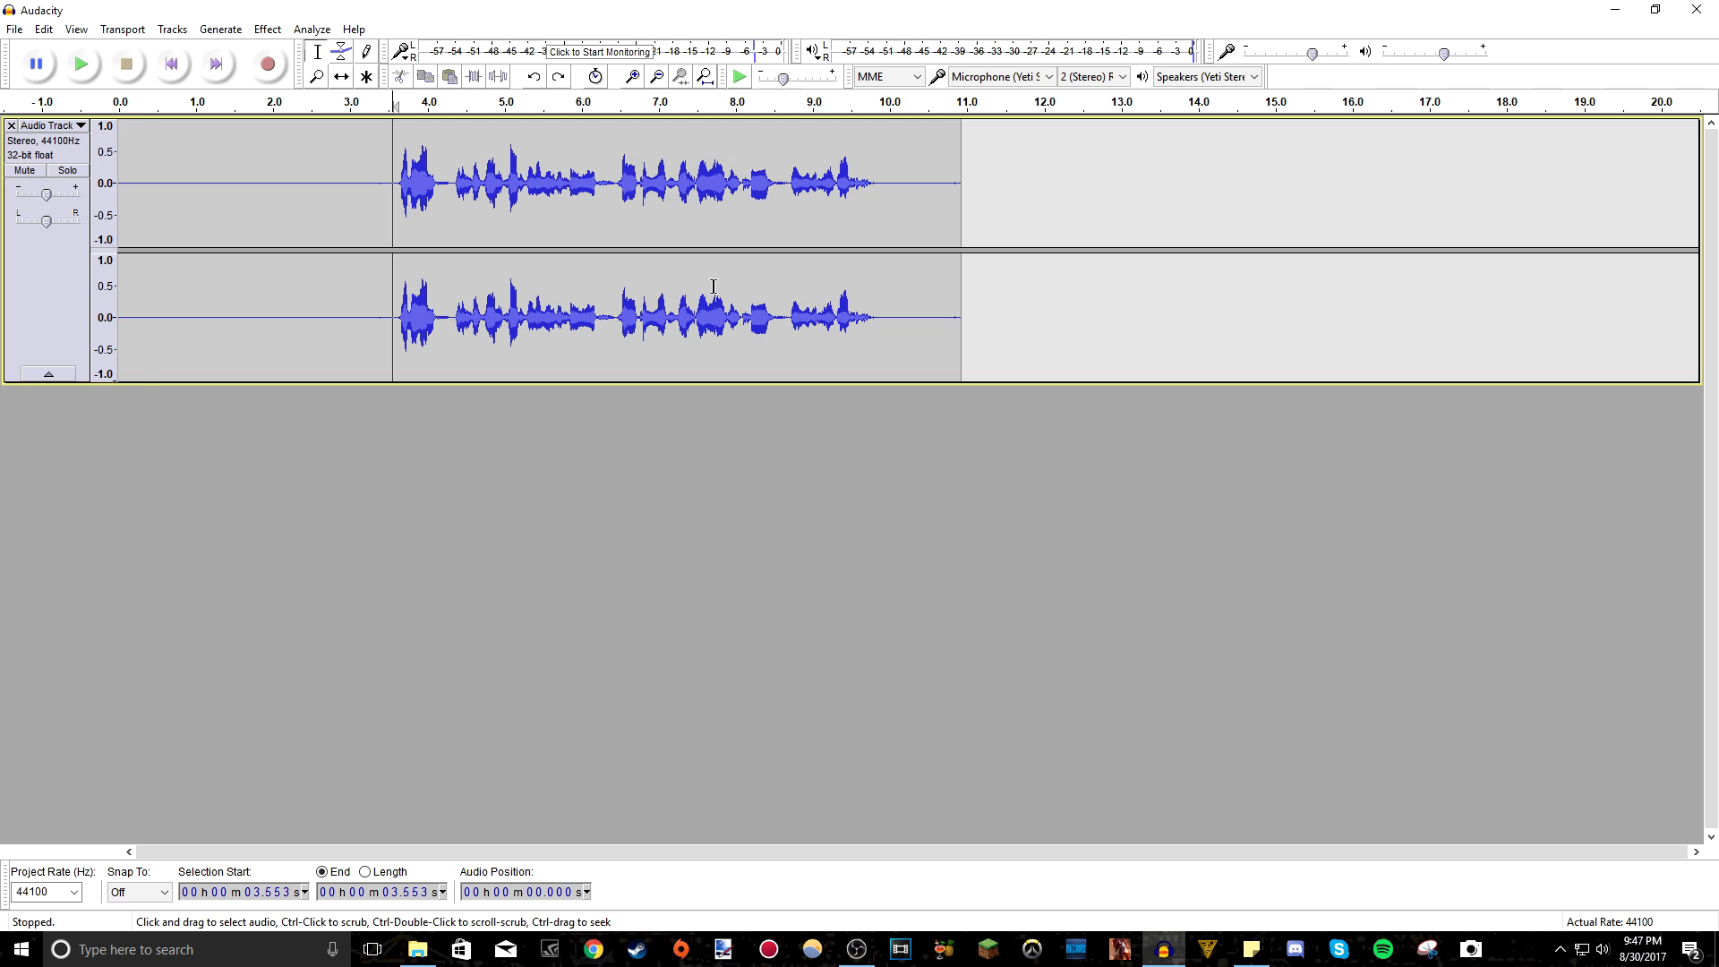
drag(135, 202, 367, 257)
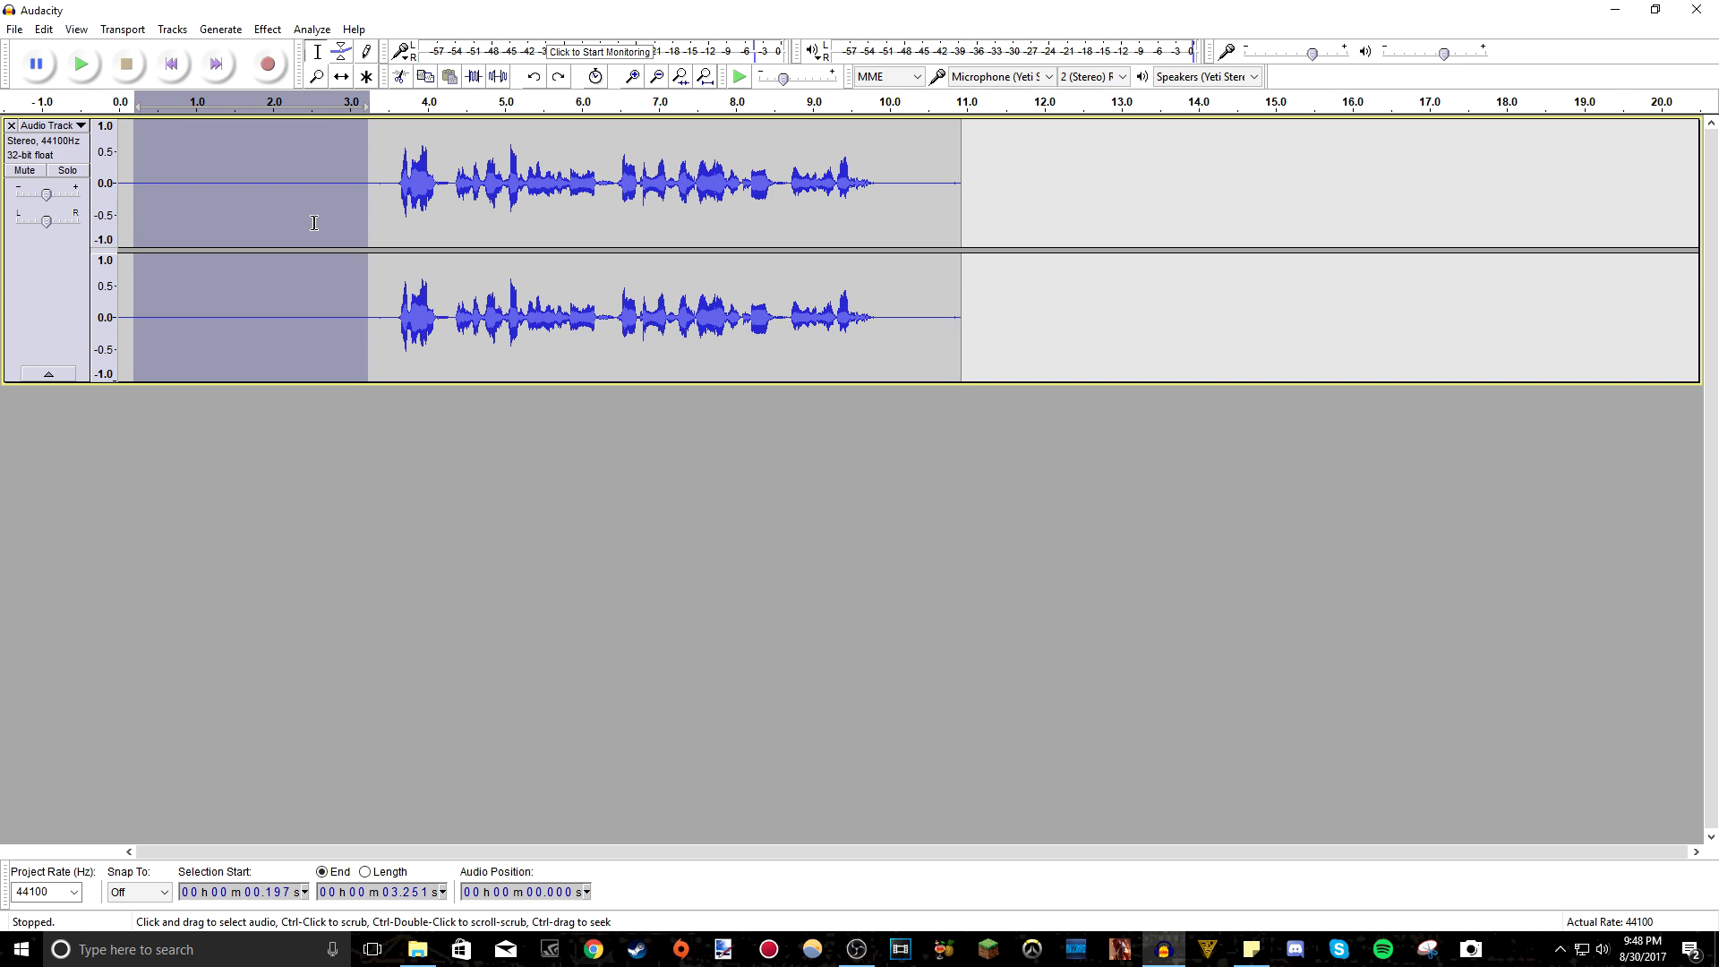
click(219, 199)
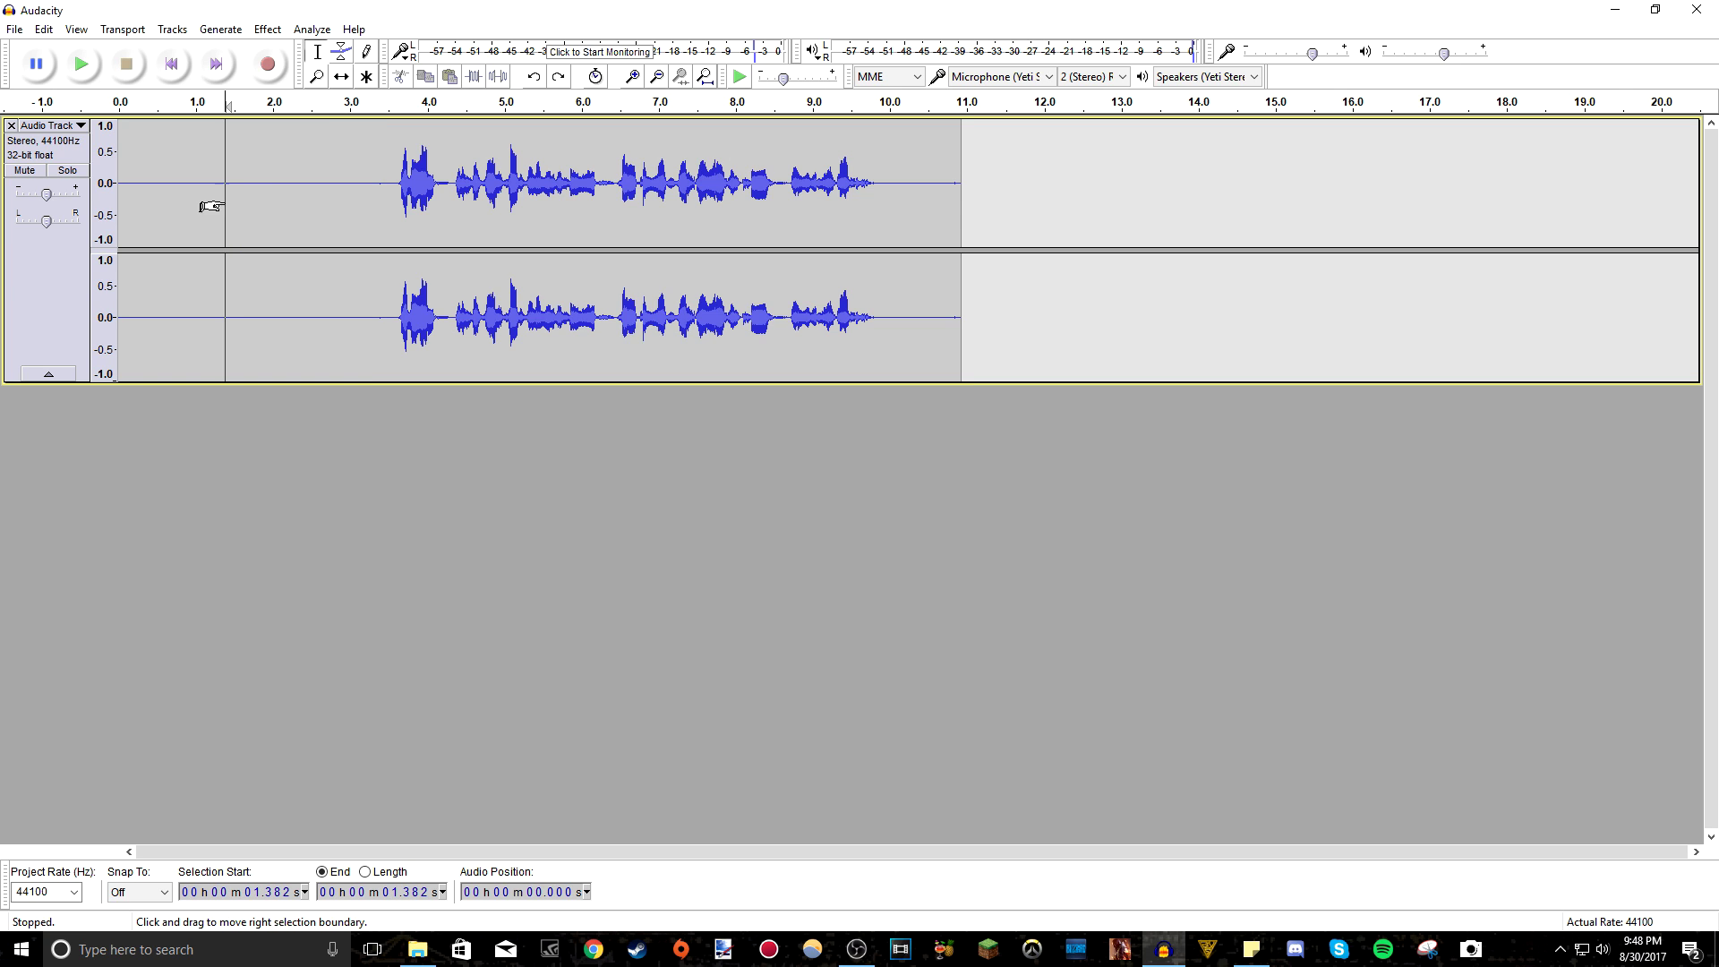
click(353, 163)
drag(386, 165, 375, 226)
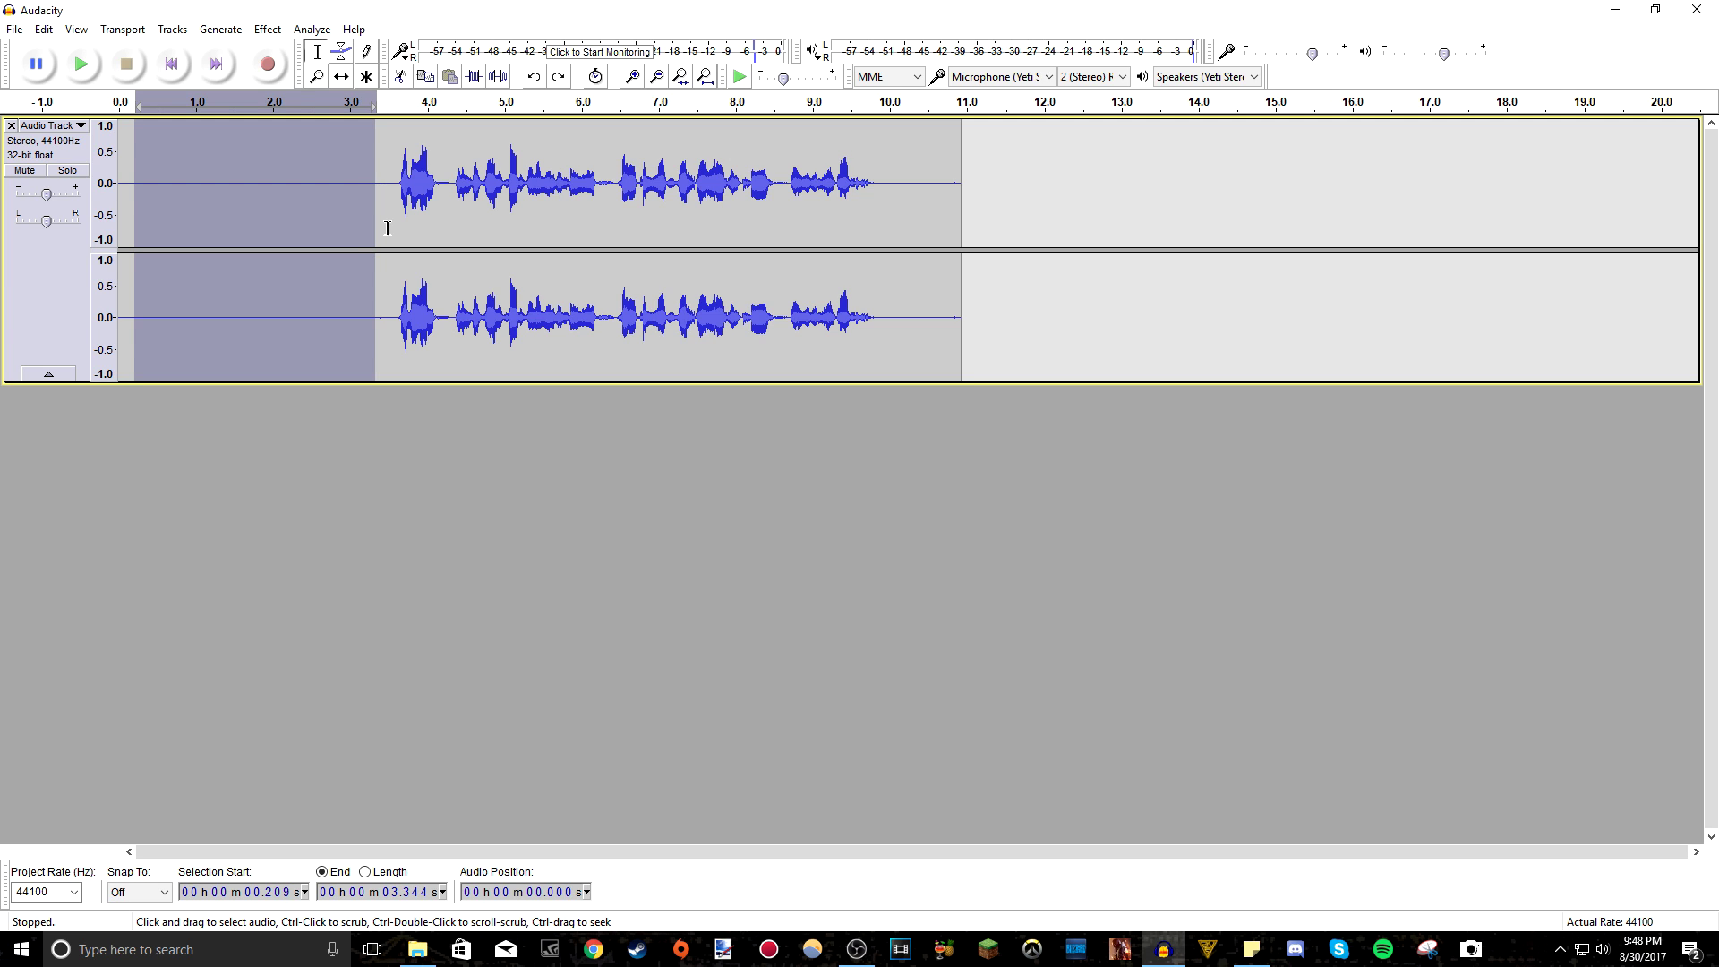
click(519, 174)
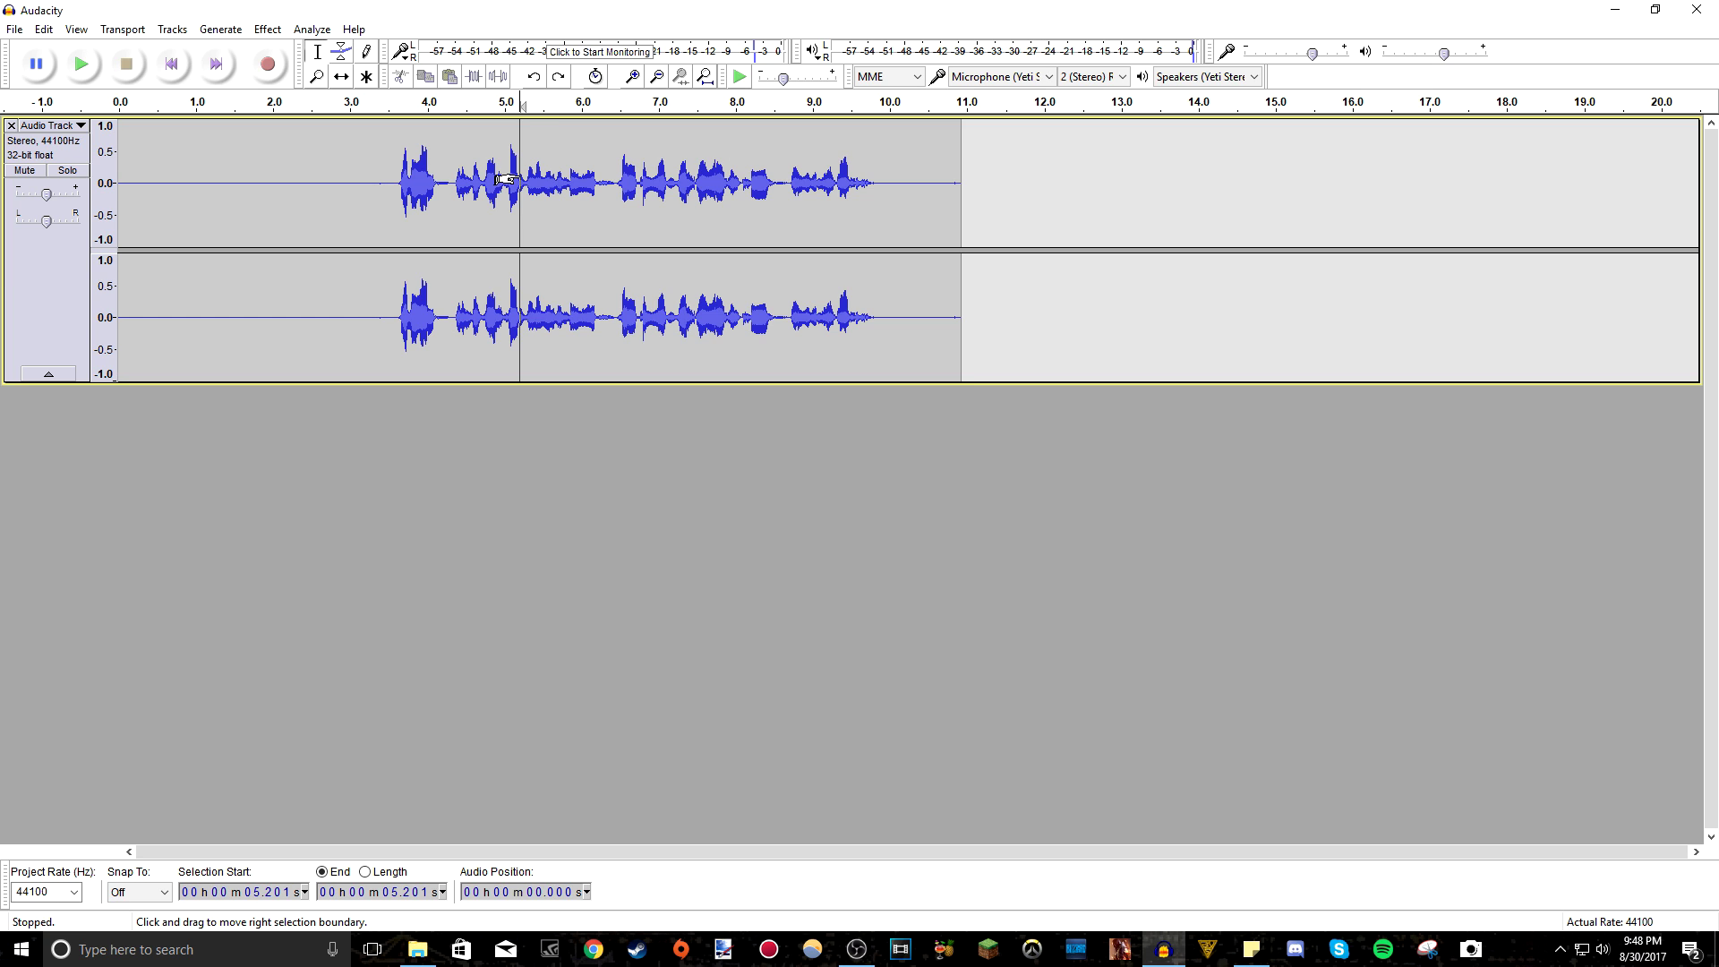
drag(380, 188, 136, 196)
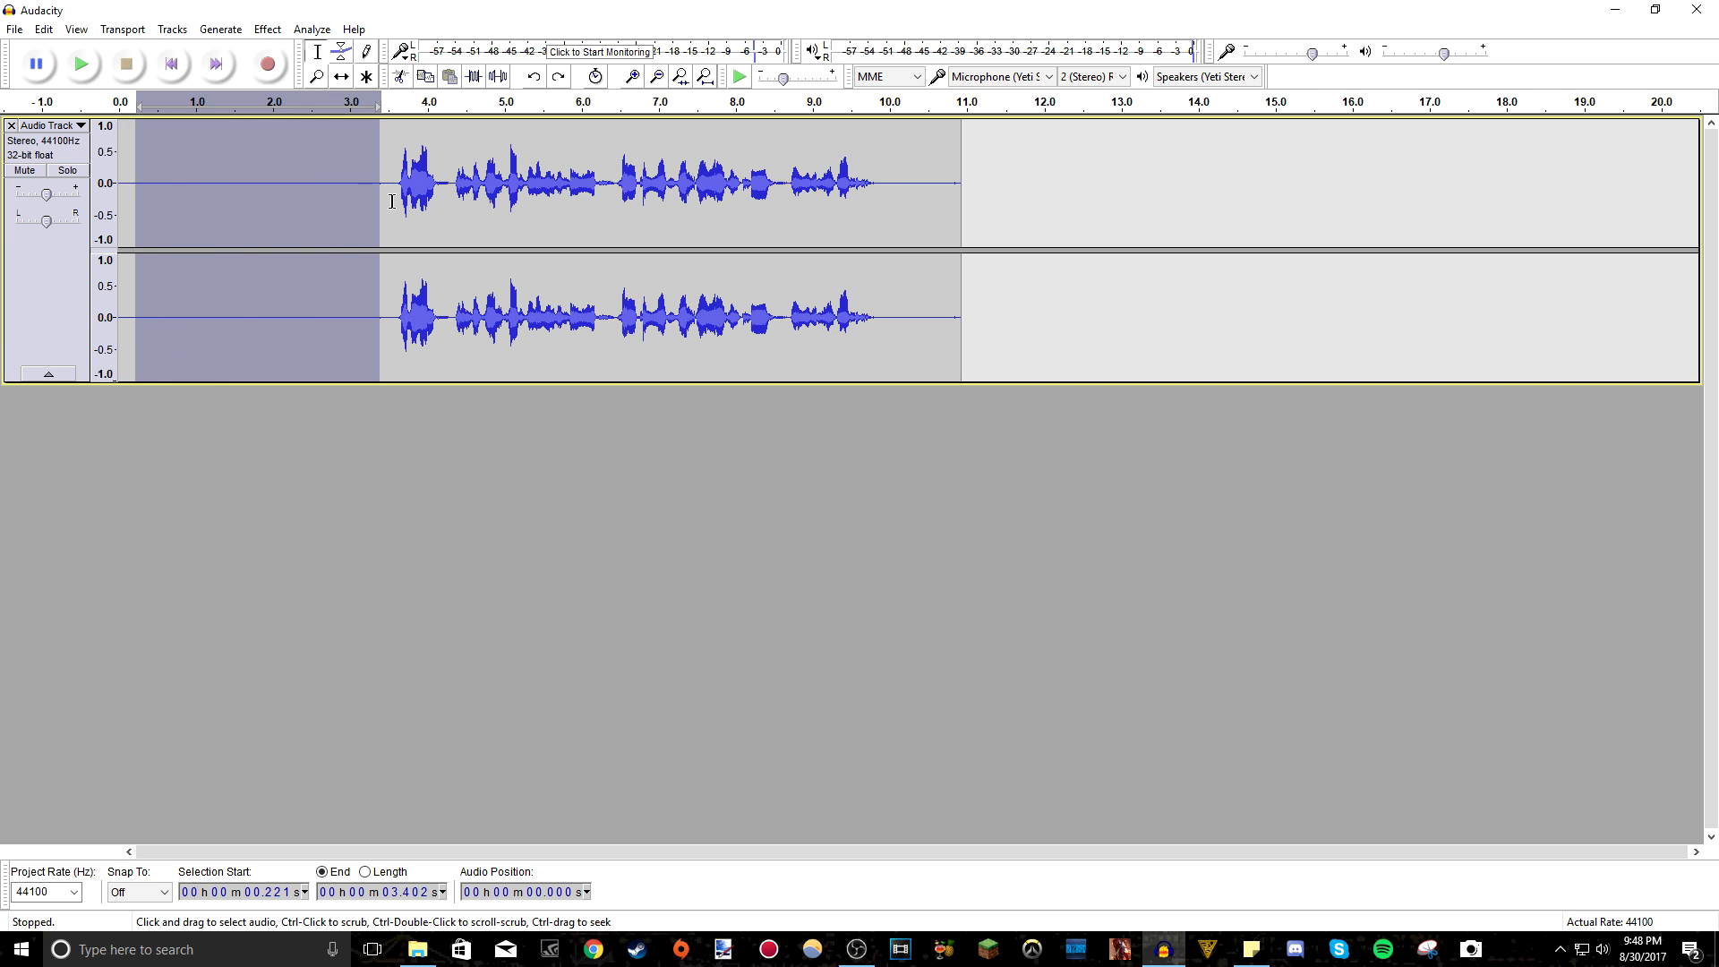
mouse_move(378, 215)
mouse_down()
mouse_move(341, 222)
mouse_move(379, 225)
mouse_up()
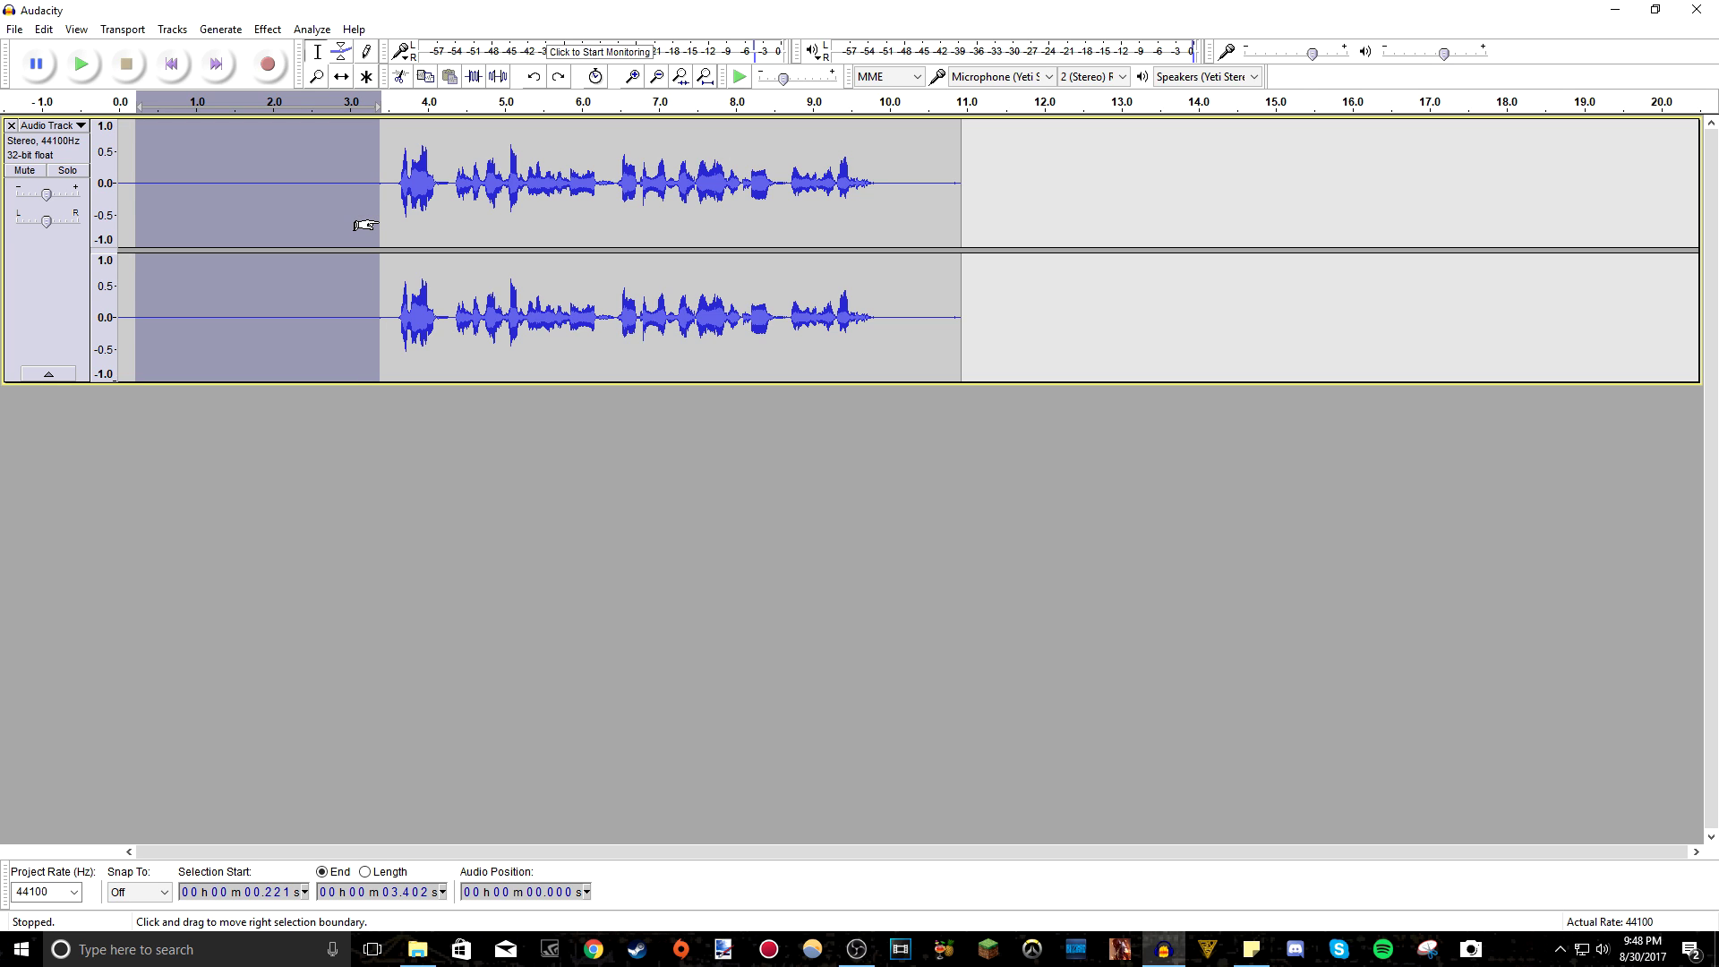
click(323, 221)
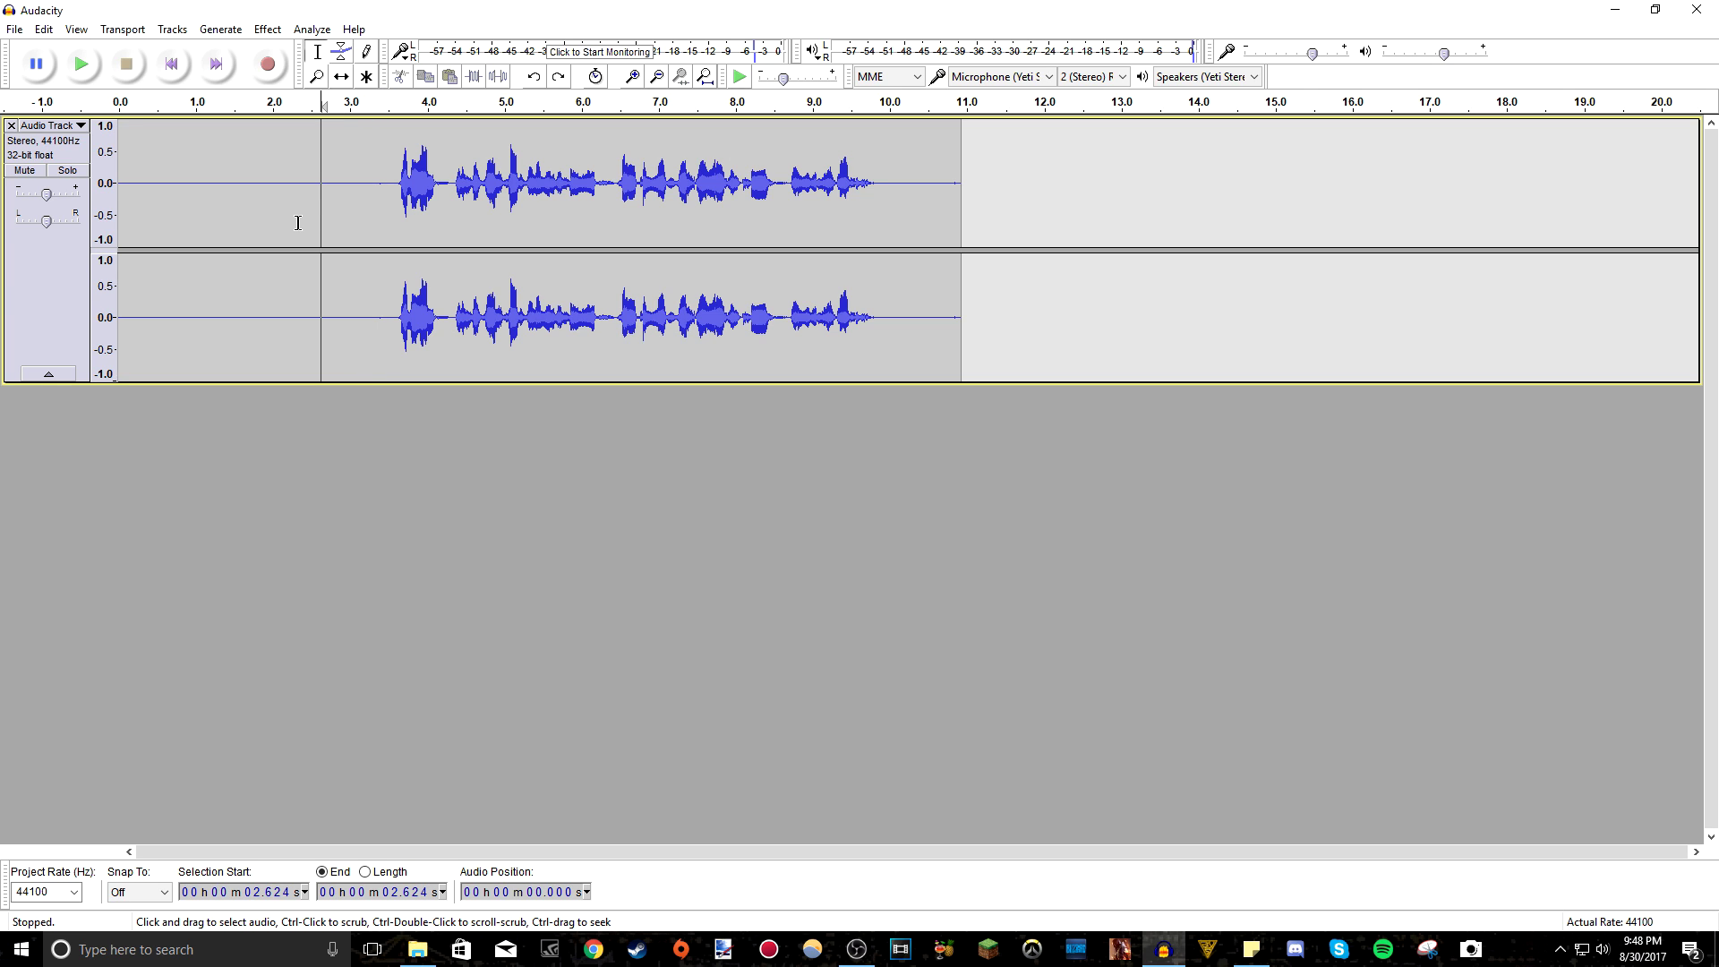
drag(148, 165, 364, 177)
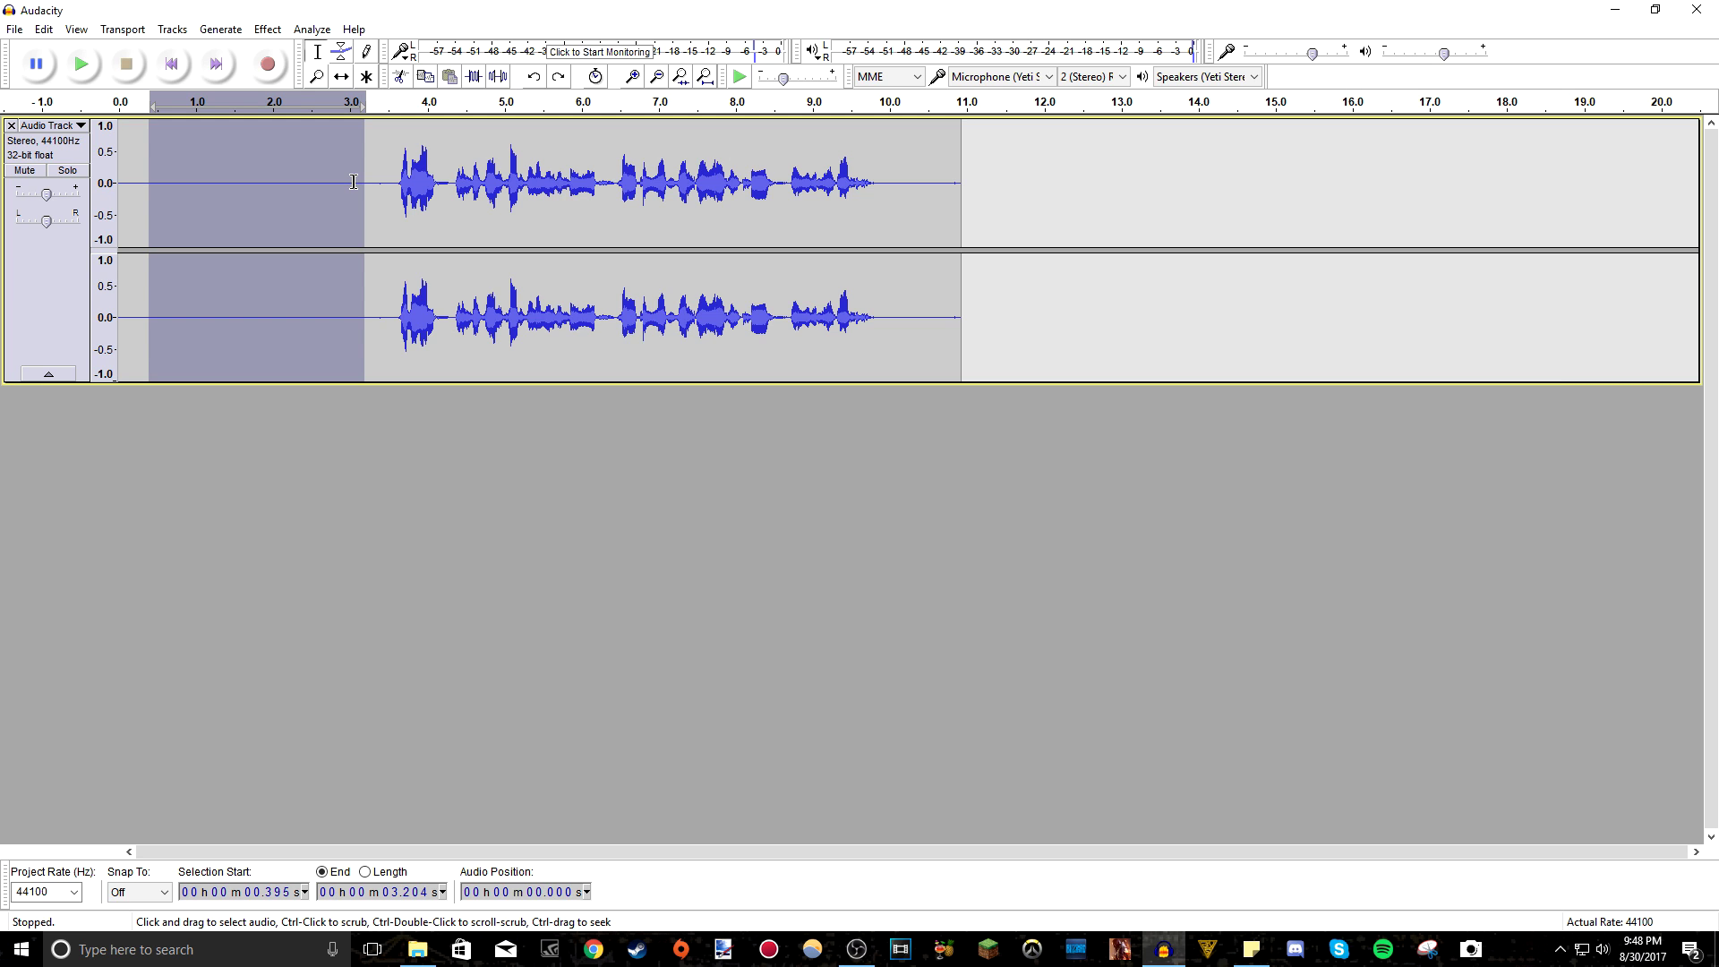
click(466, 226)
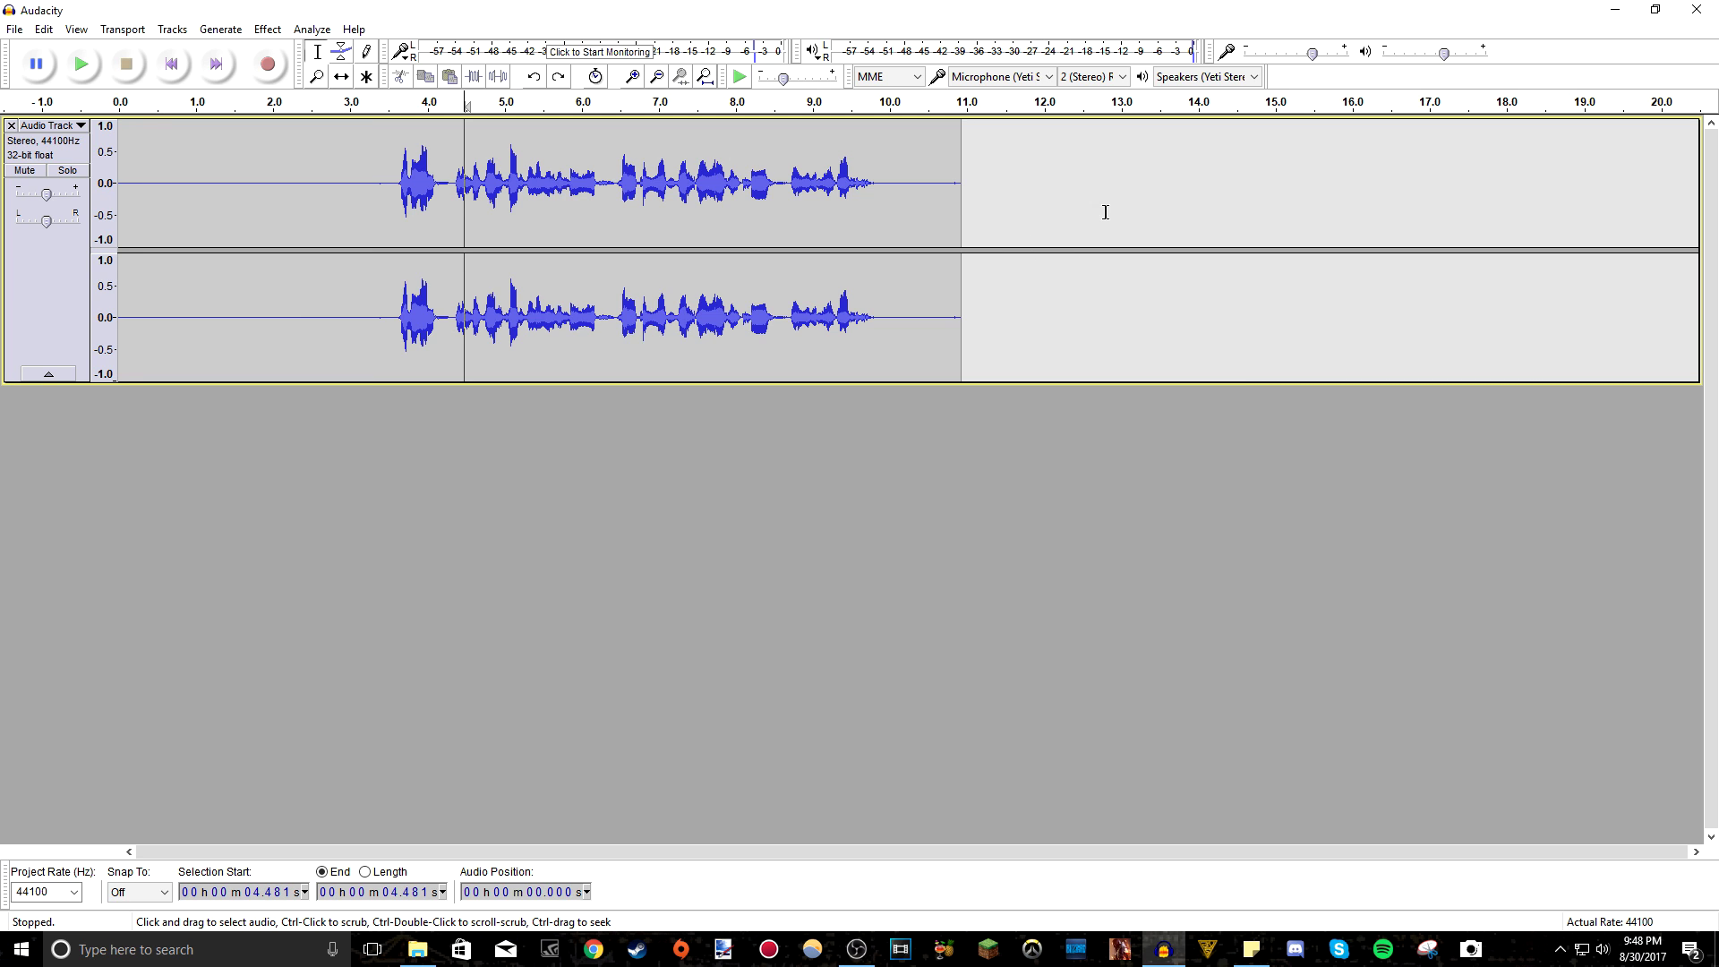
Play the original clip from 3.6 s, then select the entire track
click(399, 172)
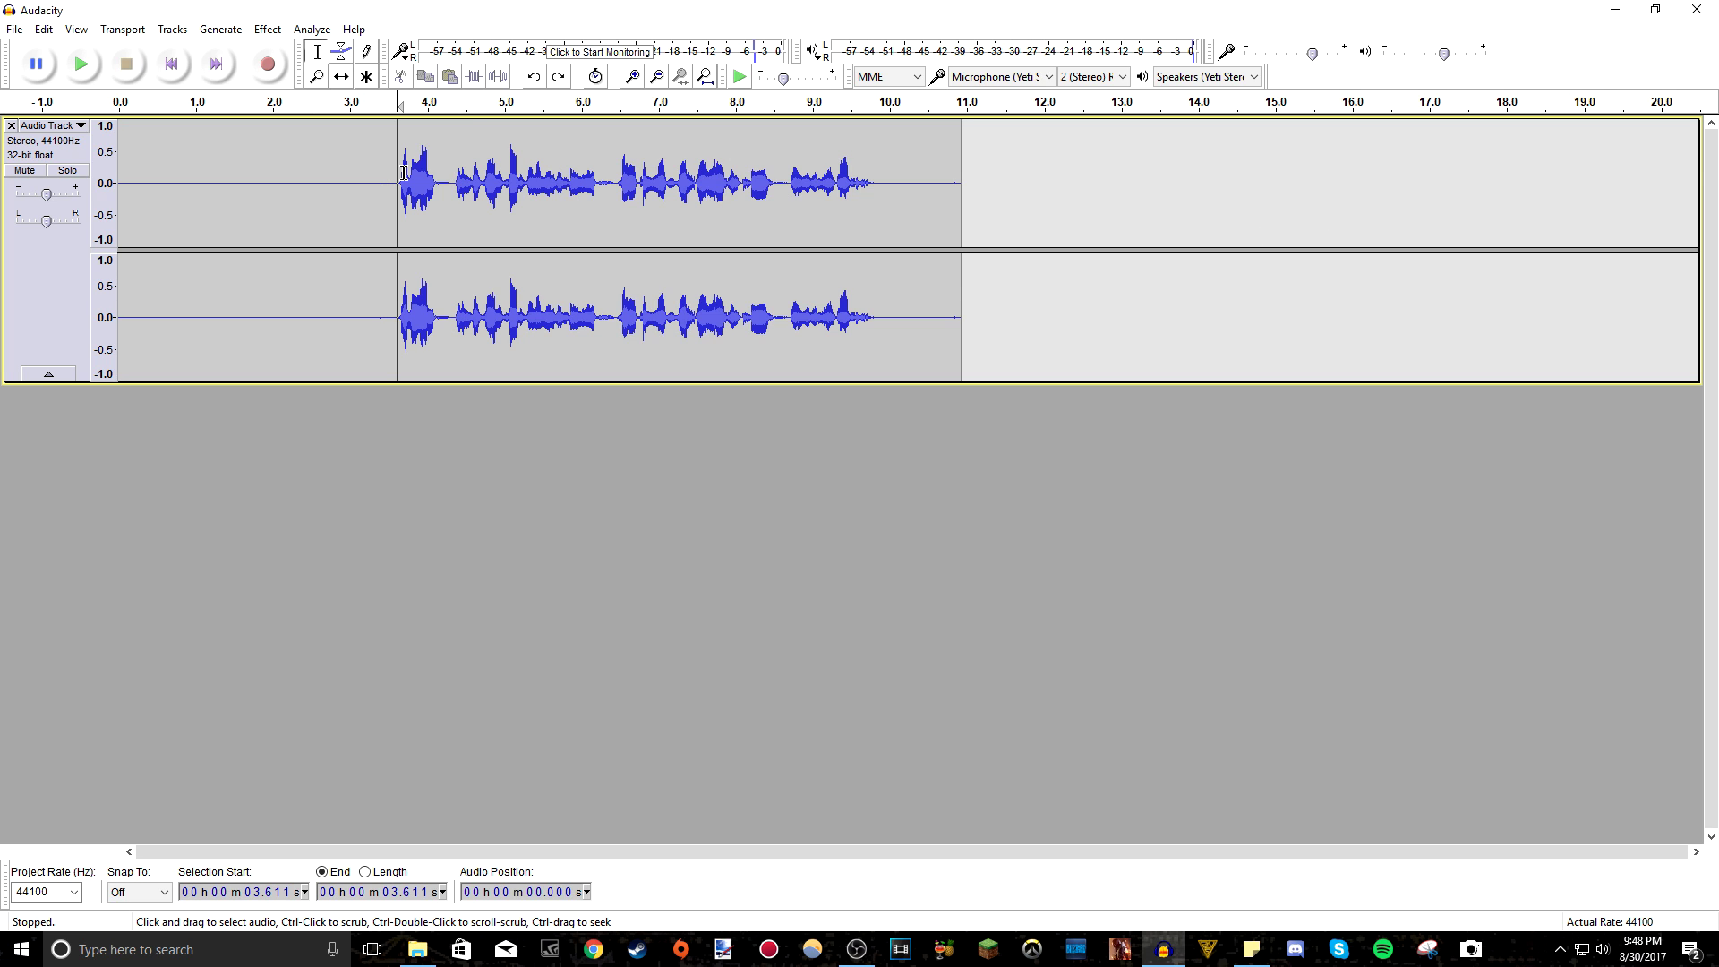
click(80, 64)
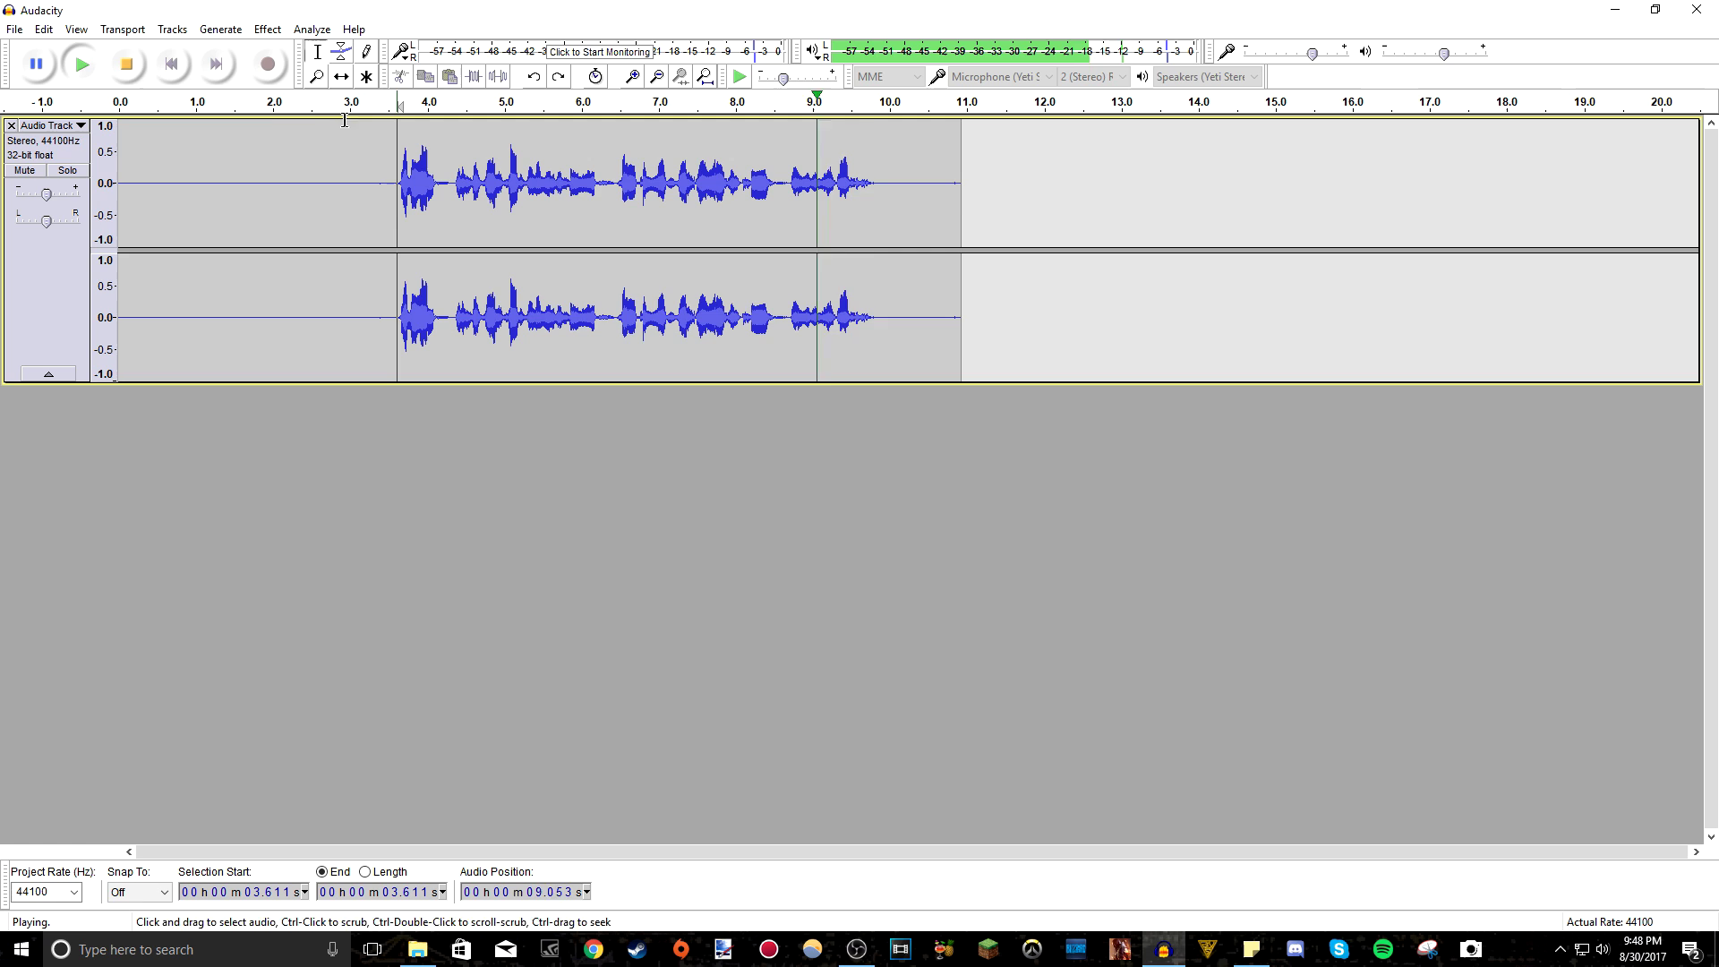
click(126, 64)
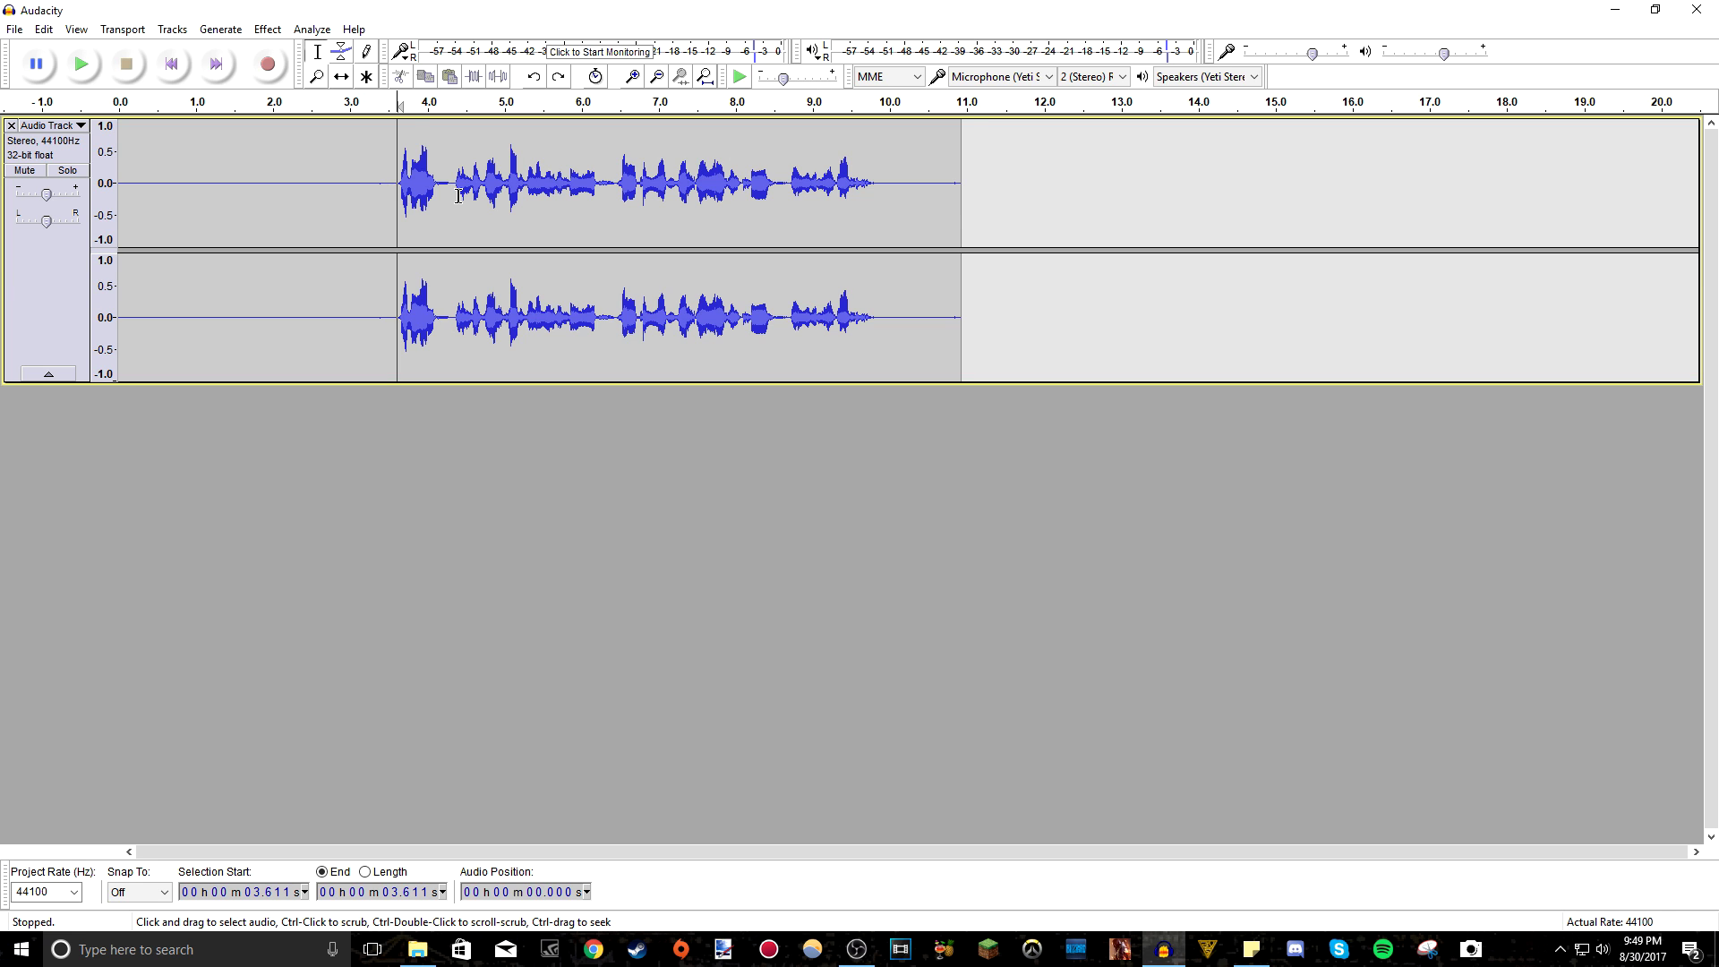
click(36, 262)
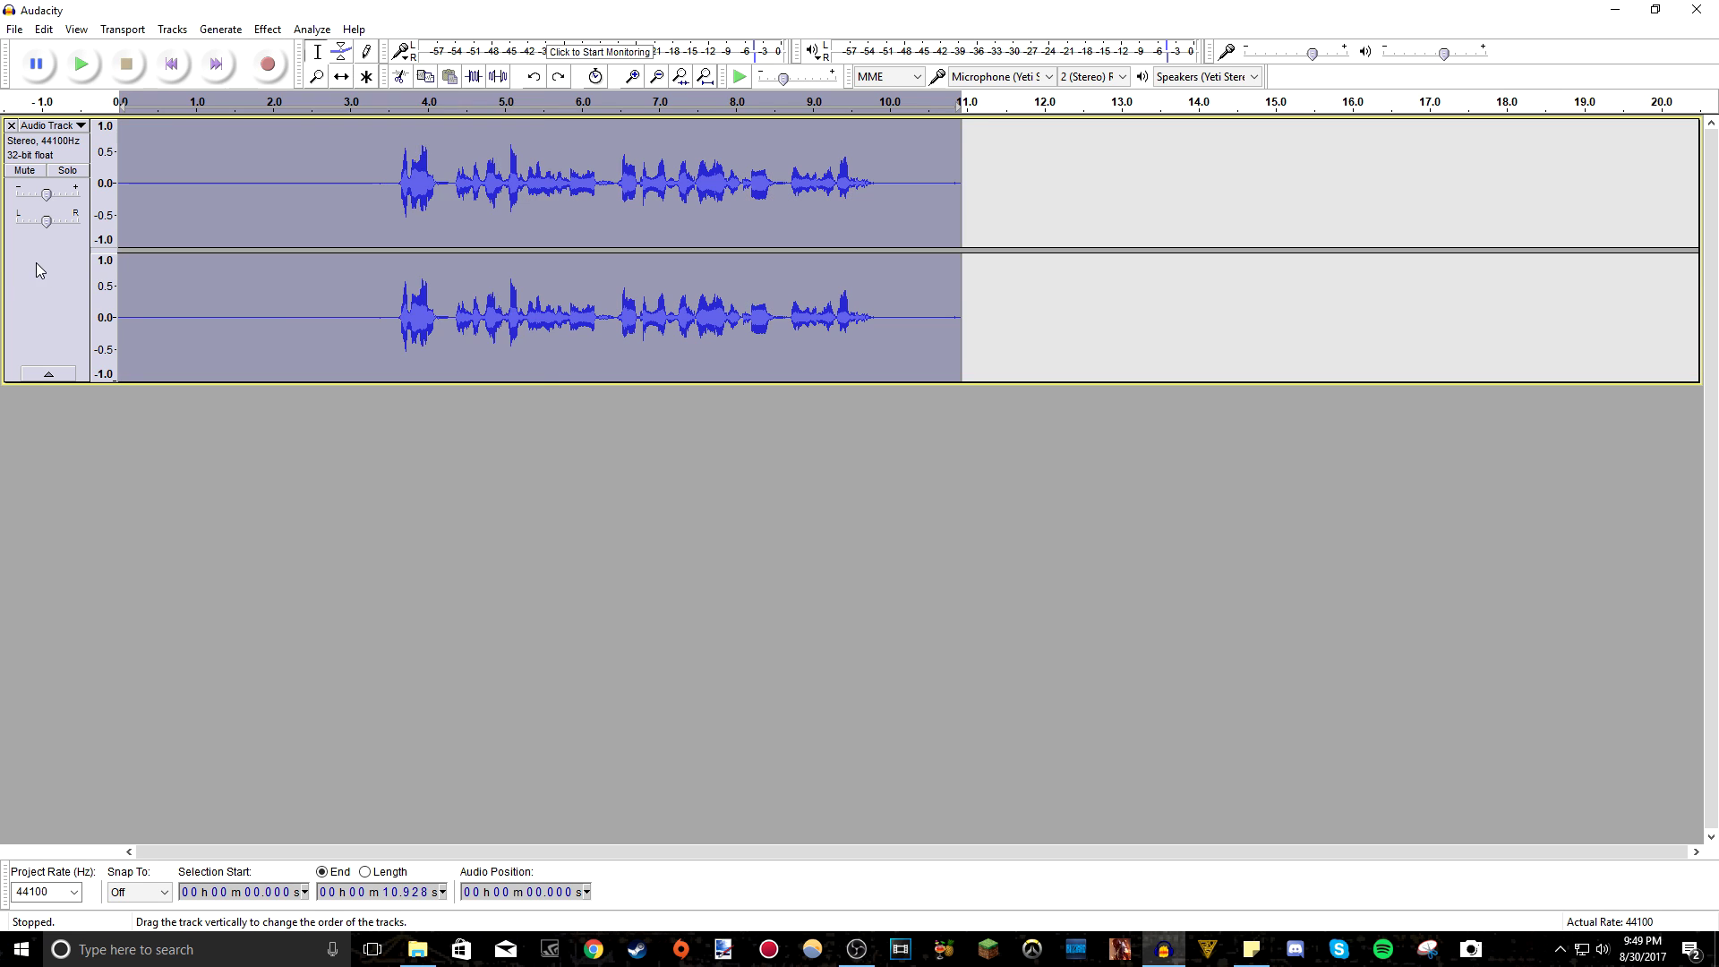
Apply the Compressor with -12 dB threshold, 2:1 ratio and make-up gain to the whole clip
click(266, 29)
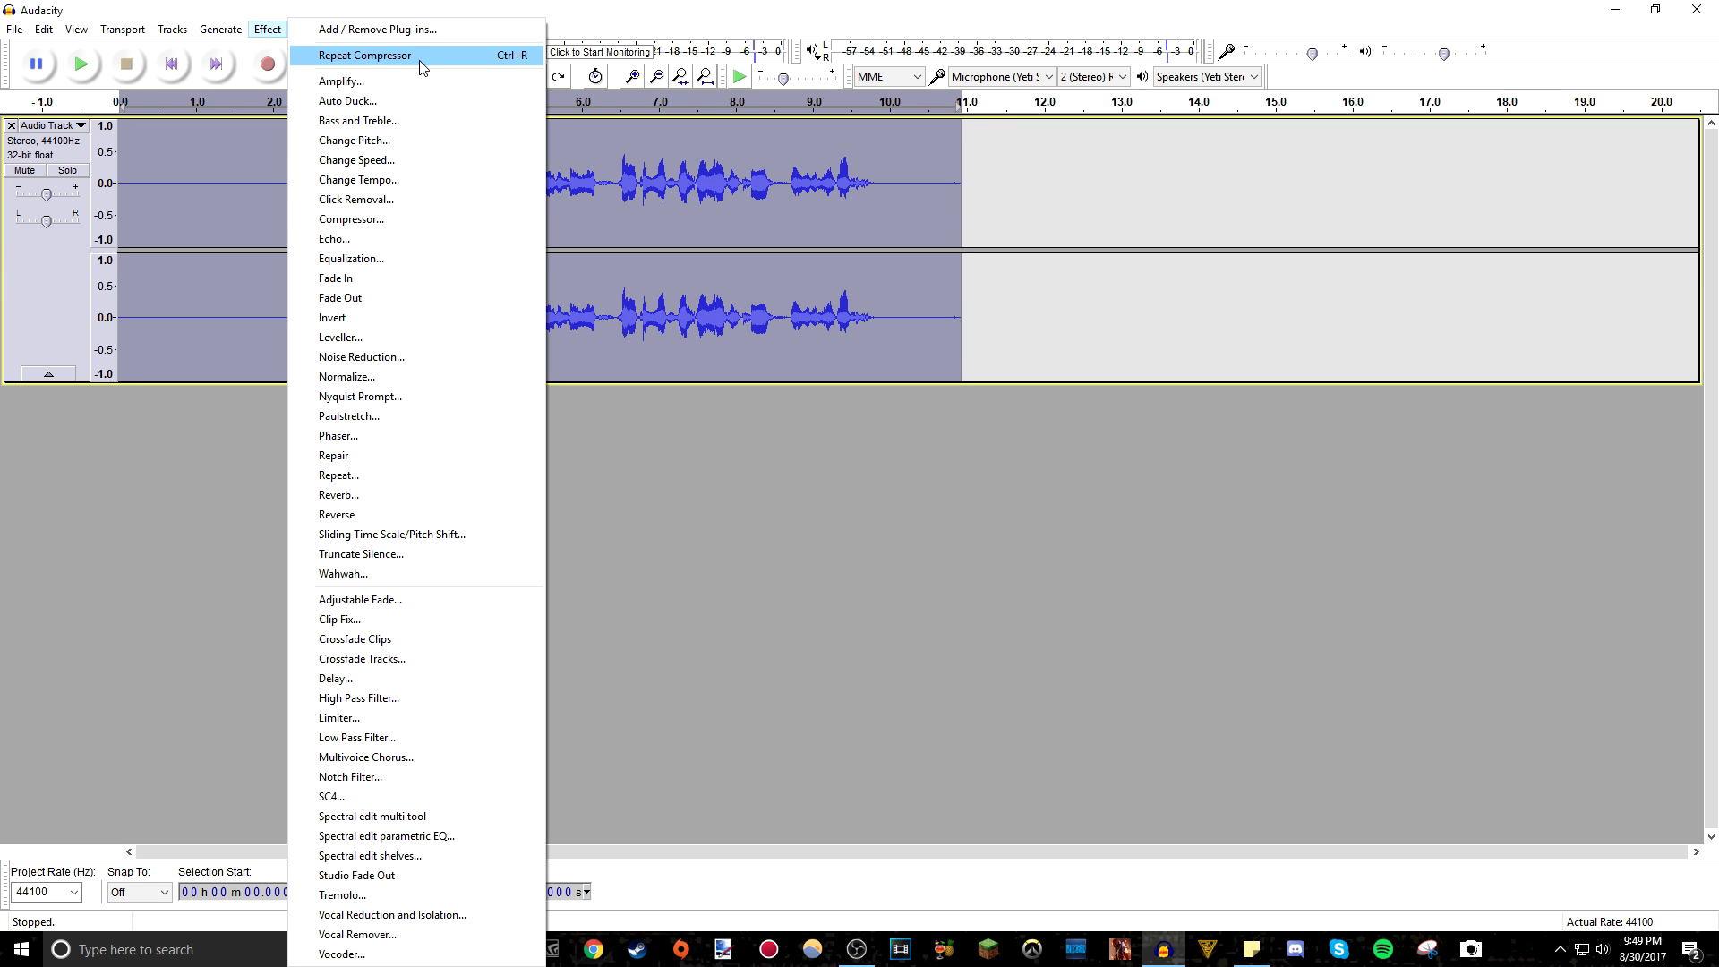
click(395, 219)
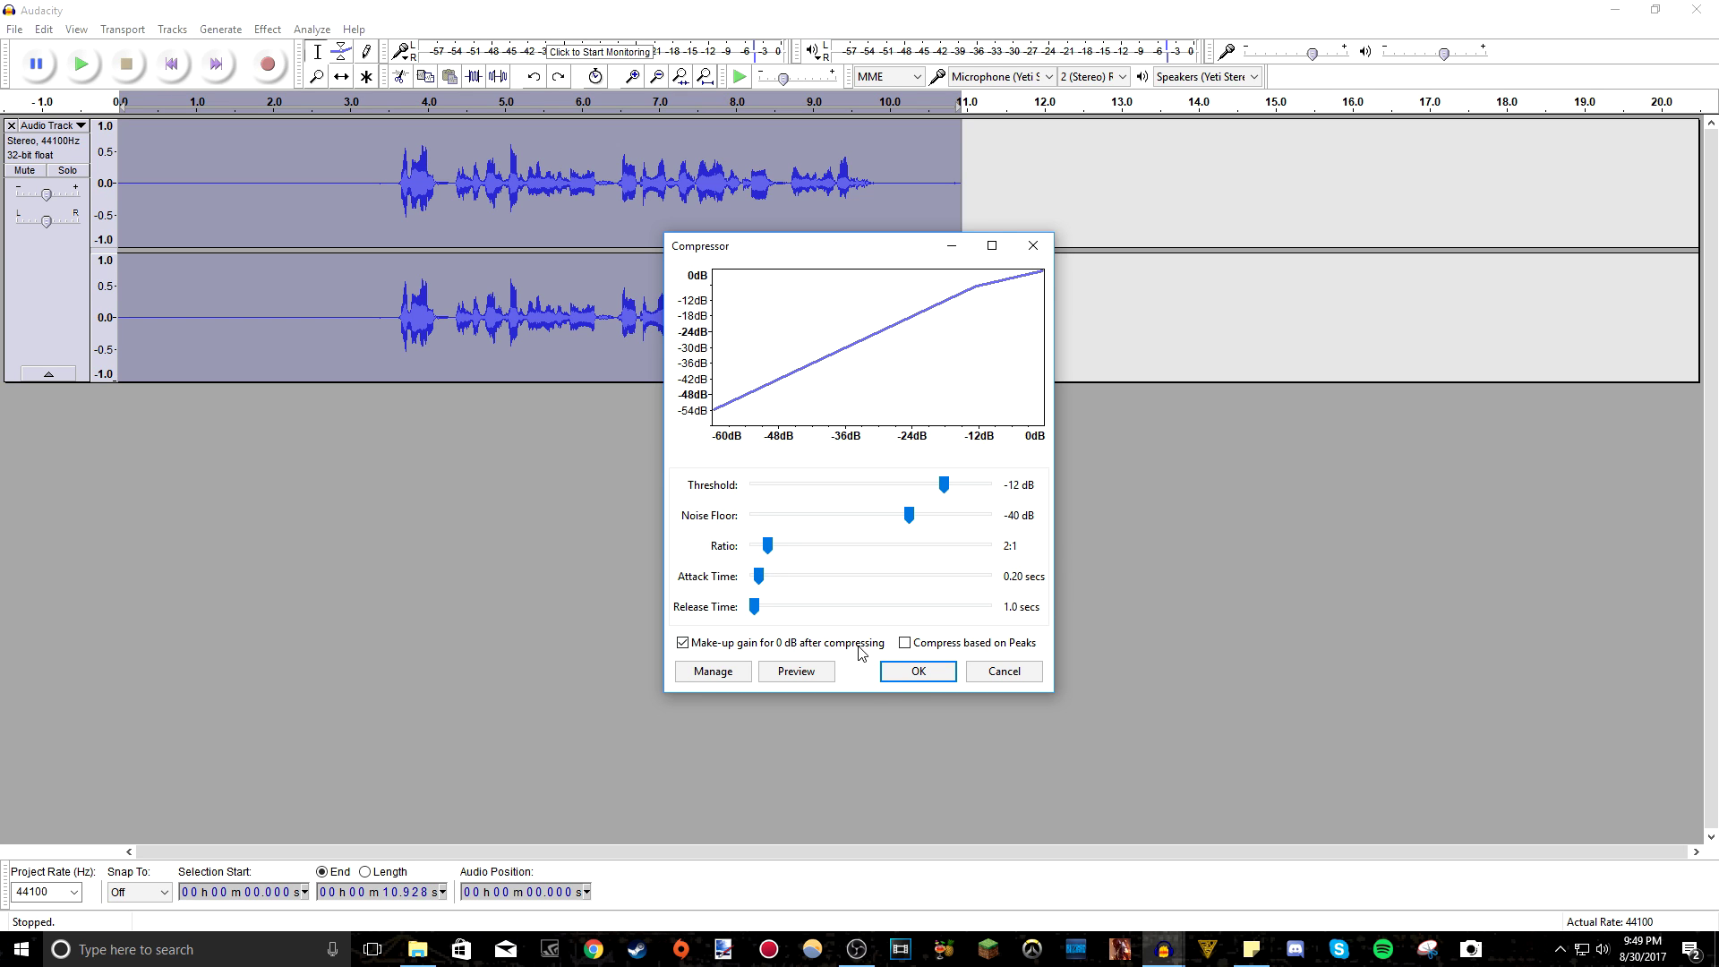
click(810, 678)
click(928, 671)
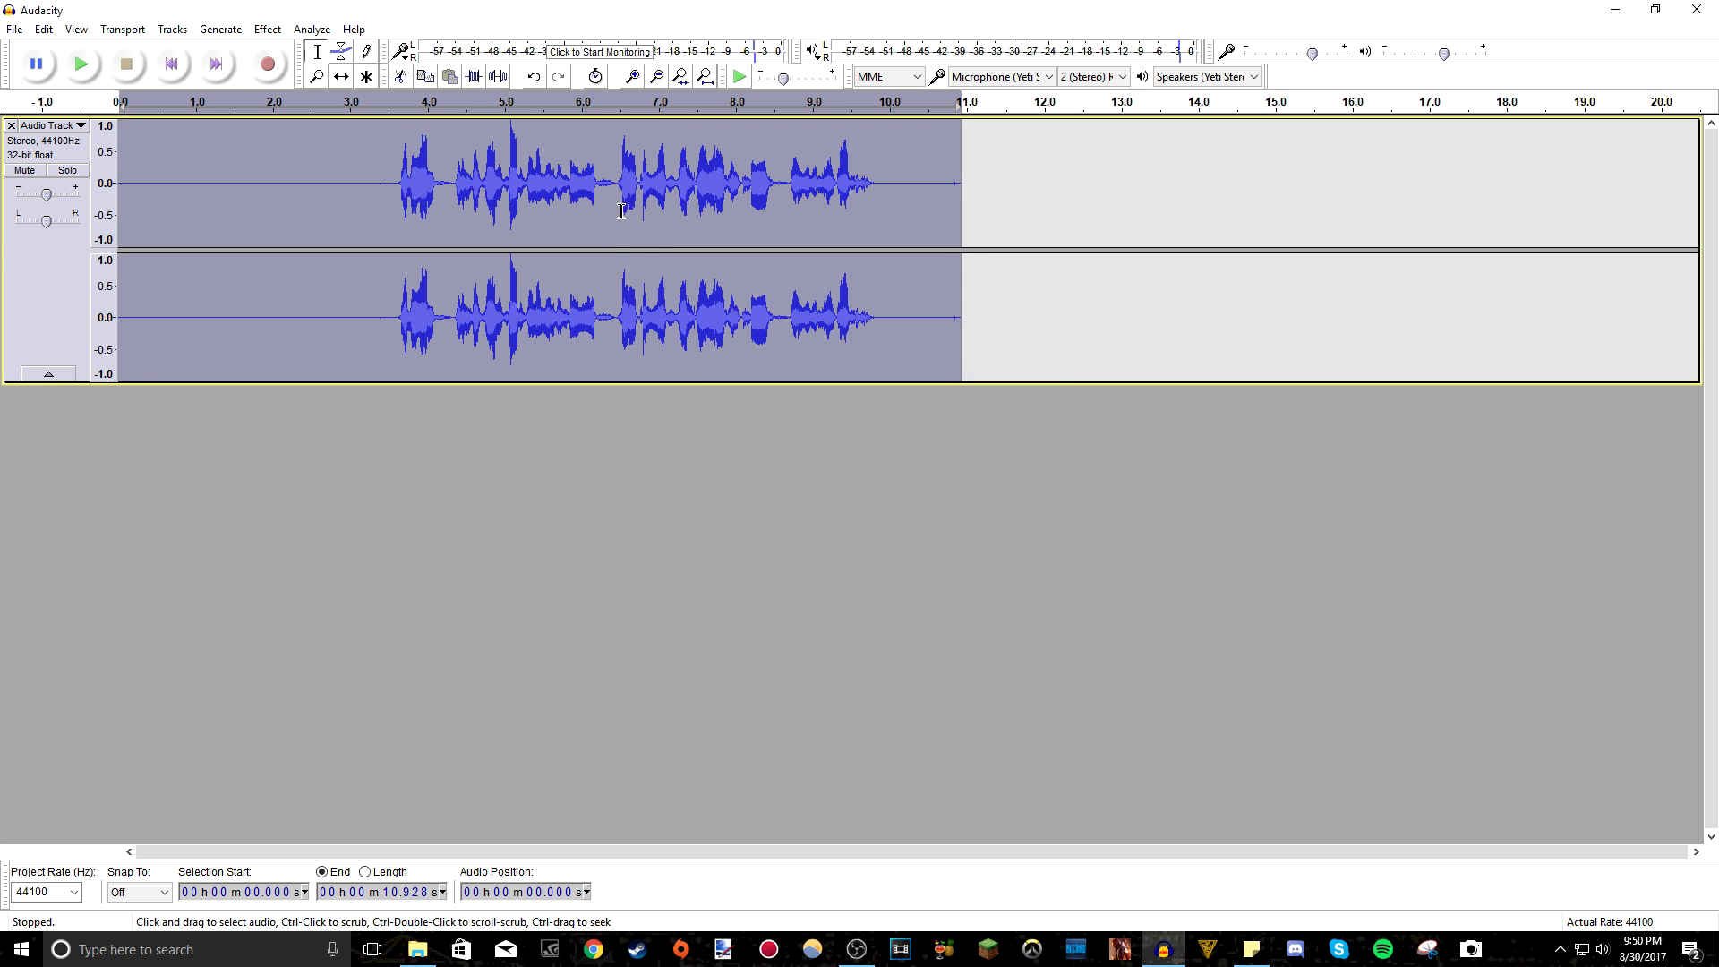
click(665, 183)
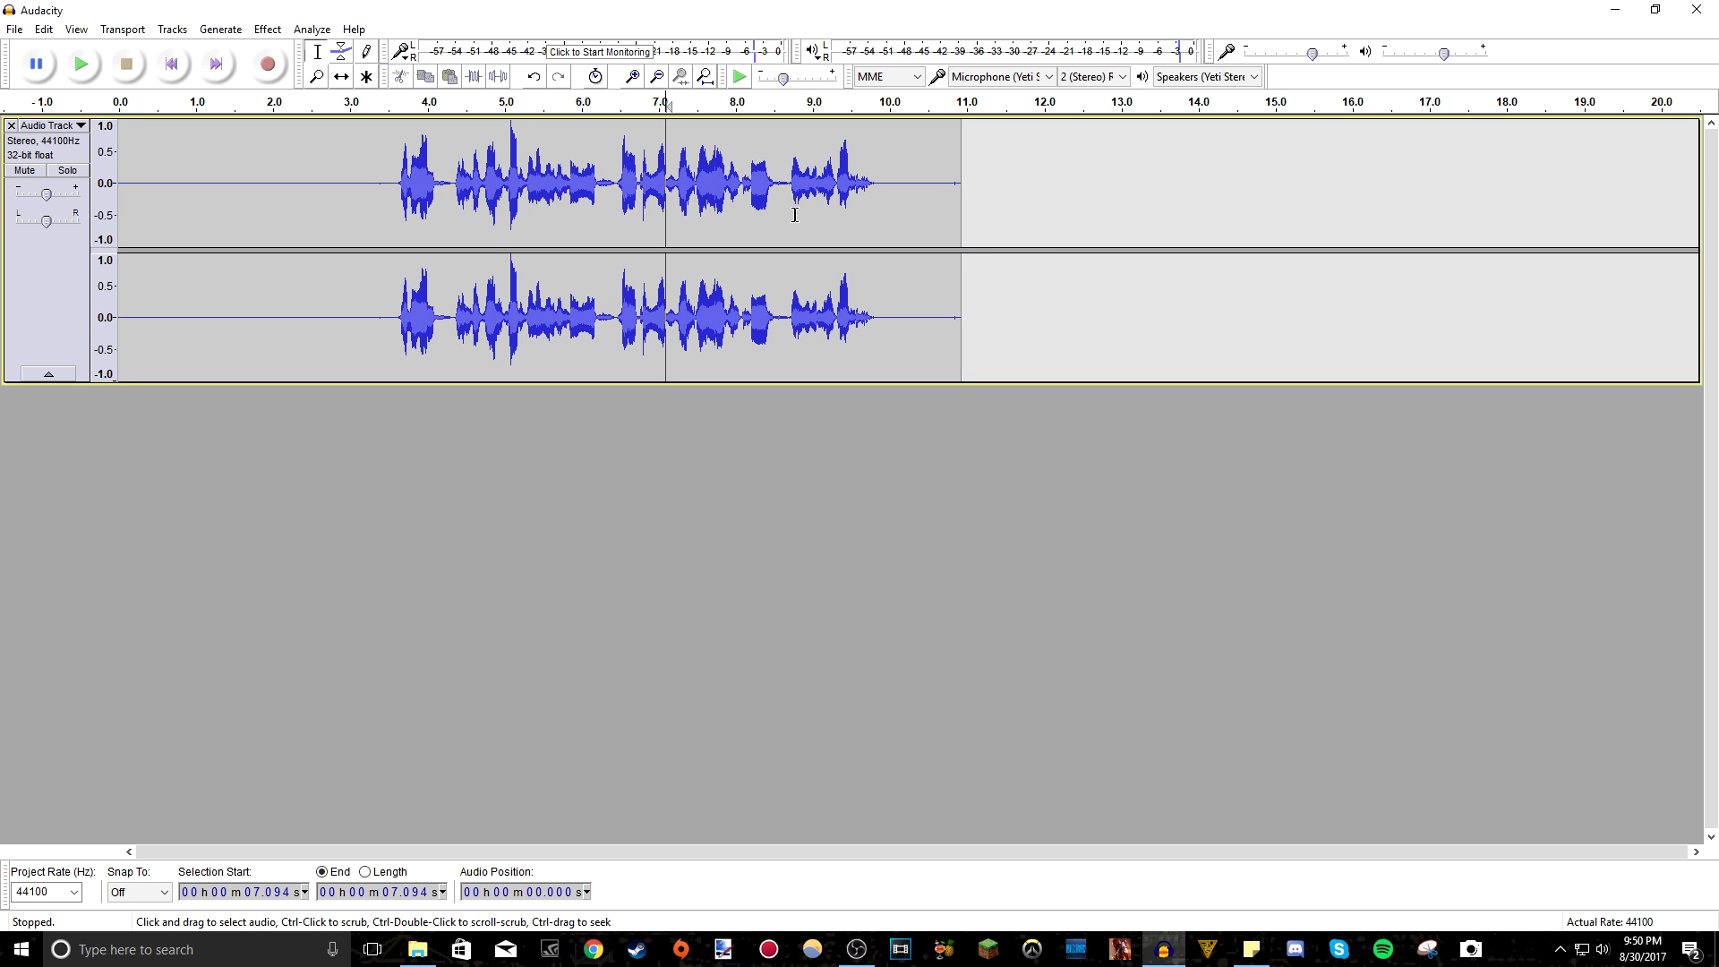
Select the entire audio track
click(511, 126)
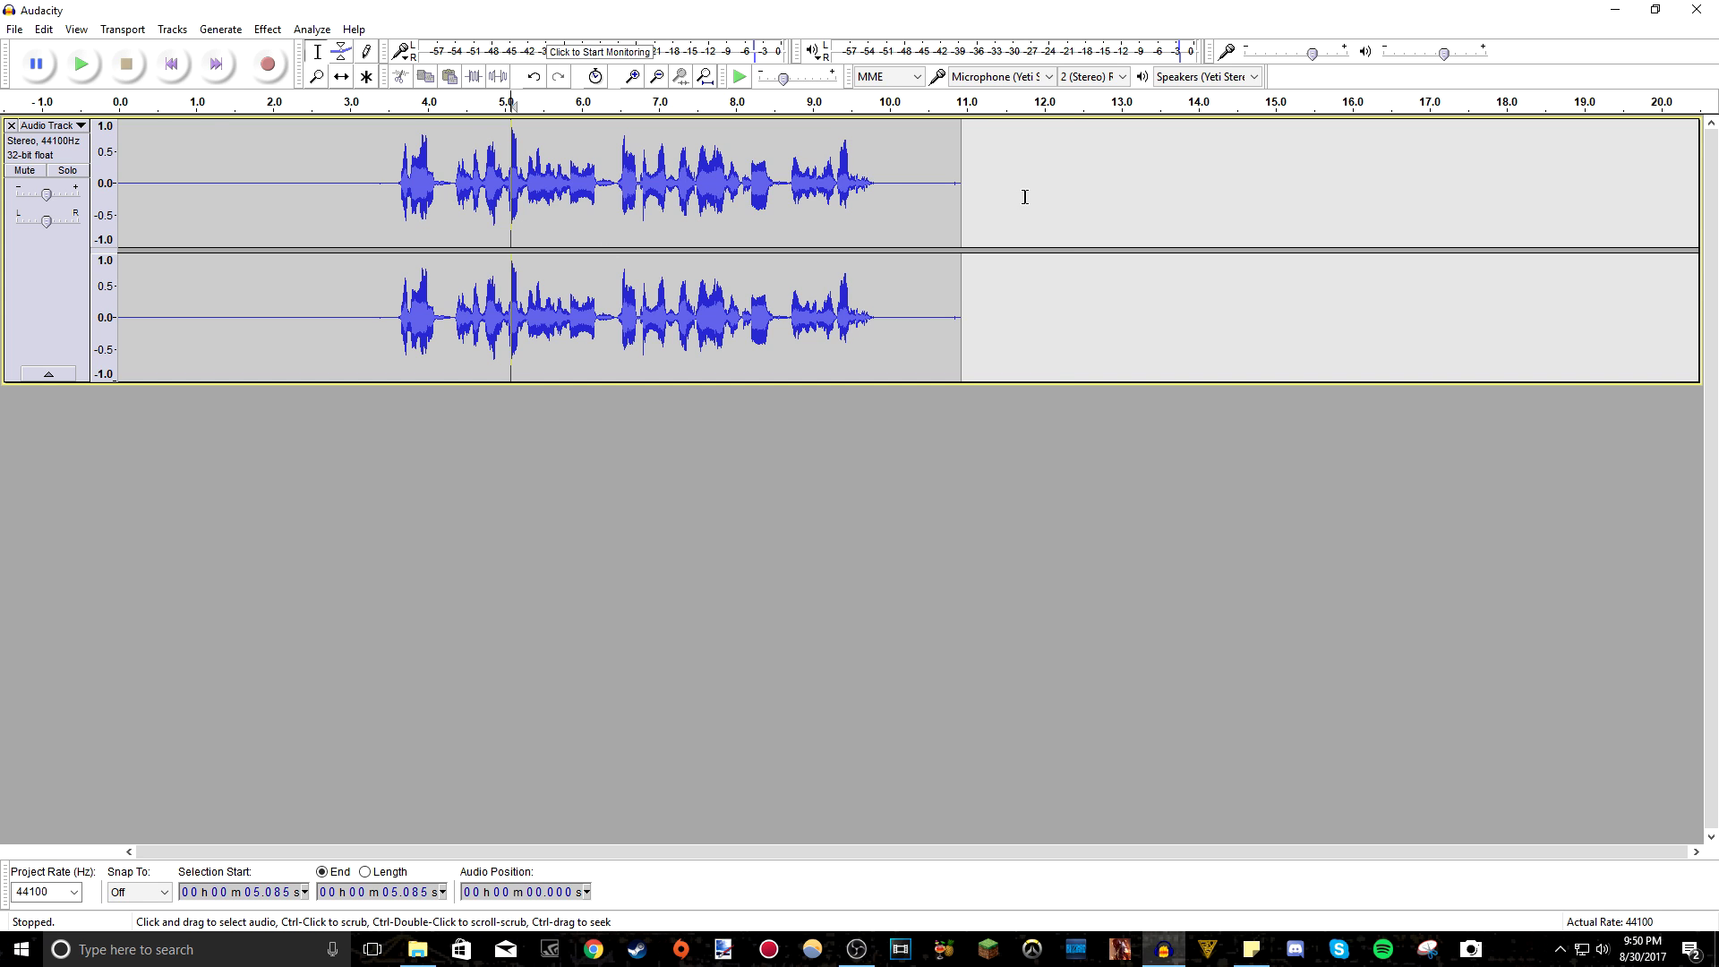
drag(1055, 197, 118, 268)
click(42, 299)
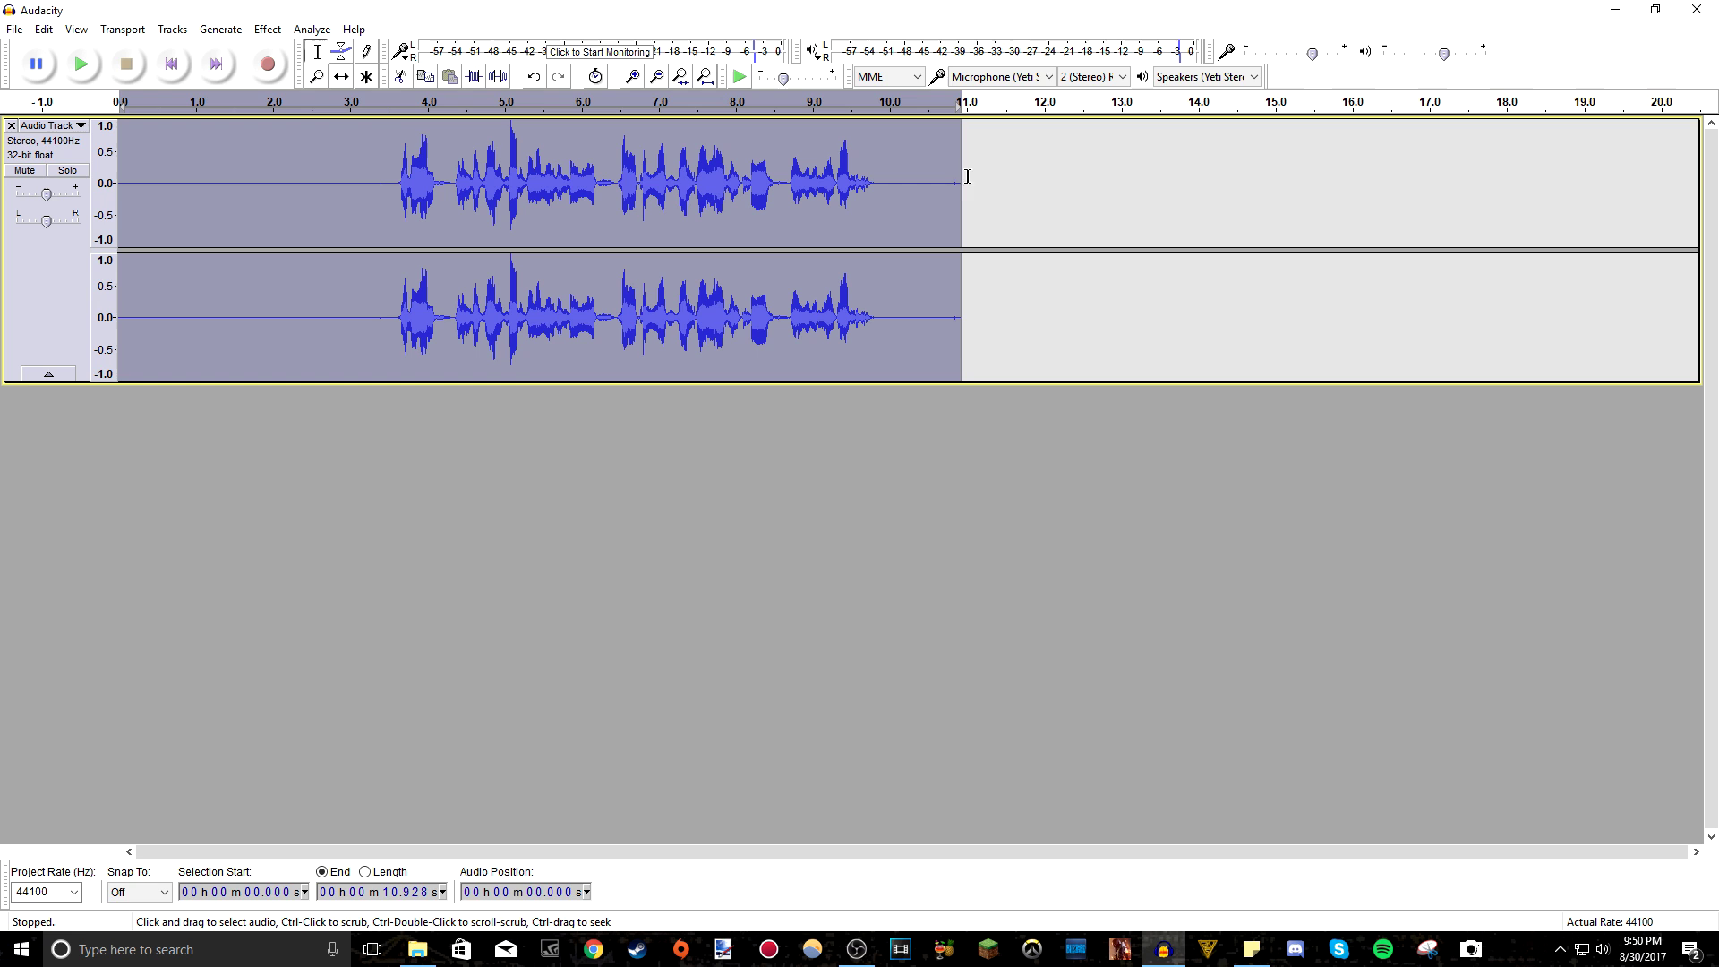
Apply Bass and Treble with bass 6.0 dB, treble 0.0 dB and level control off
click(267, 32)
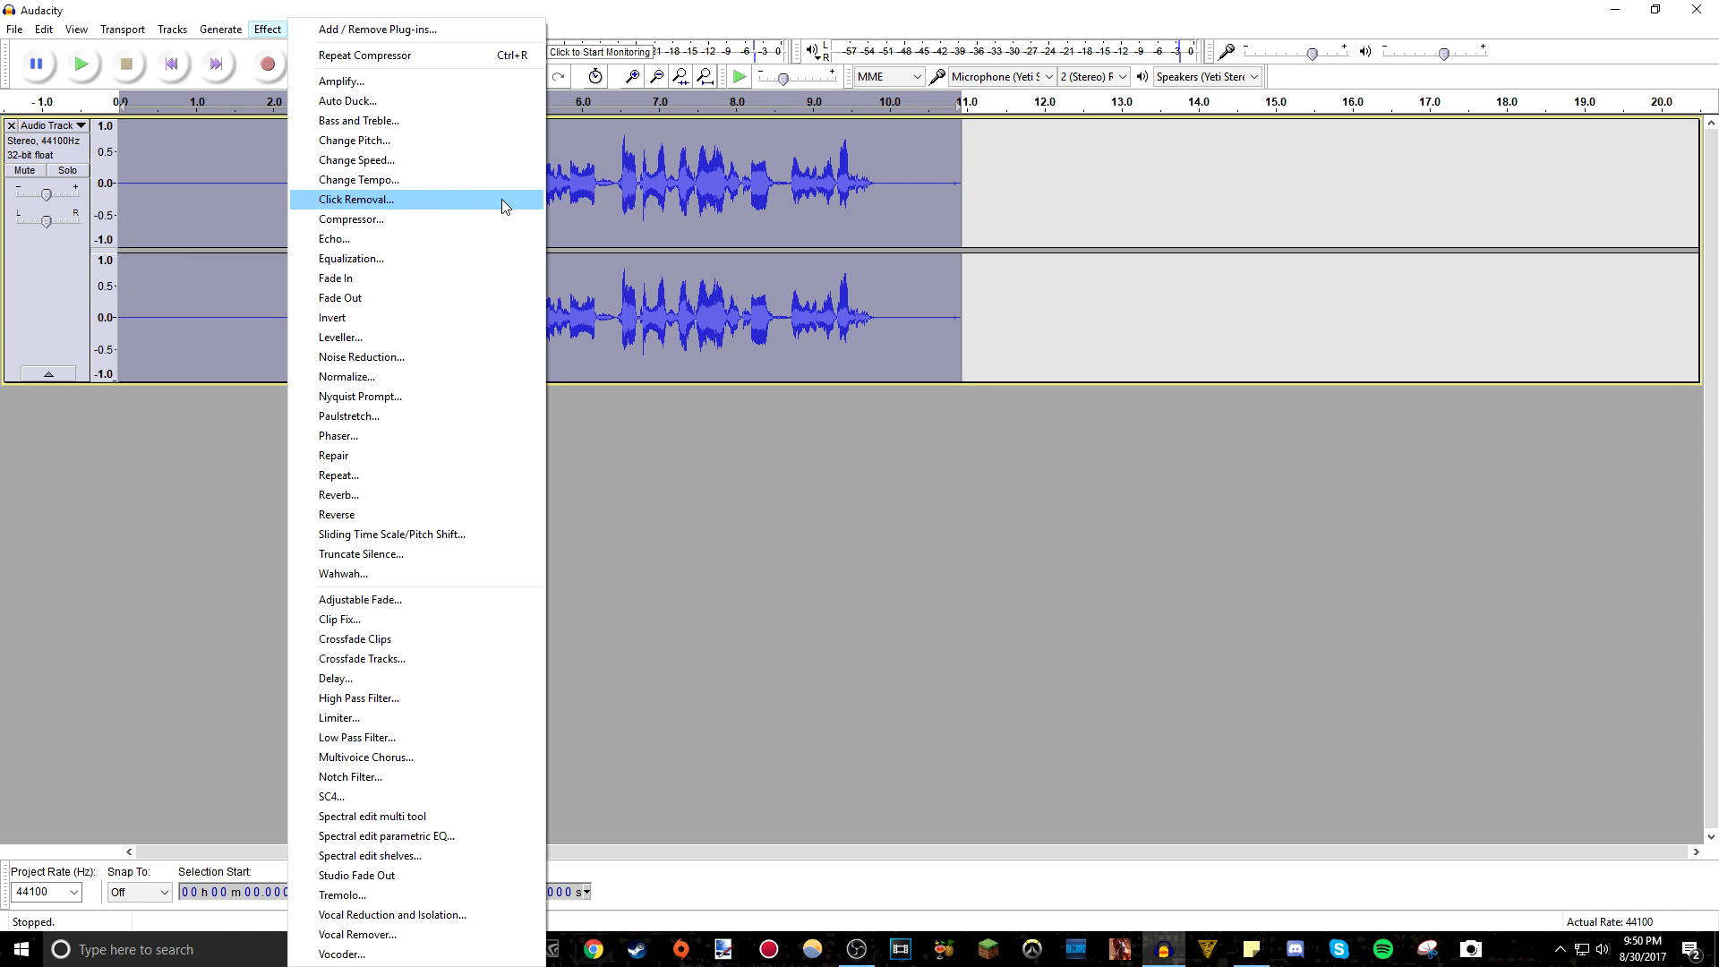
click(358, 120)
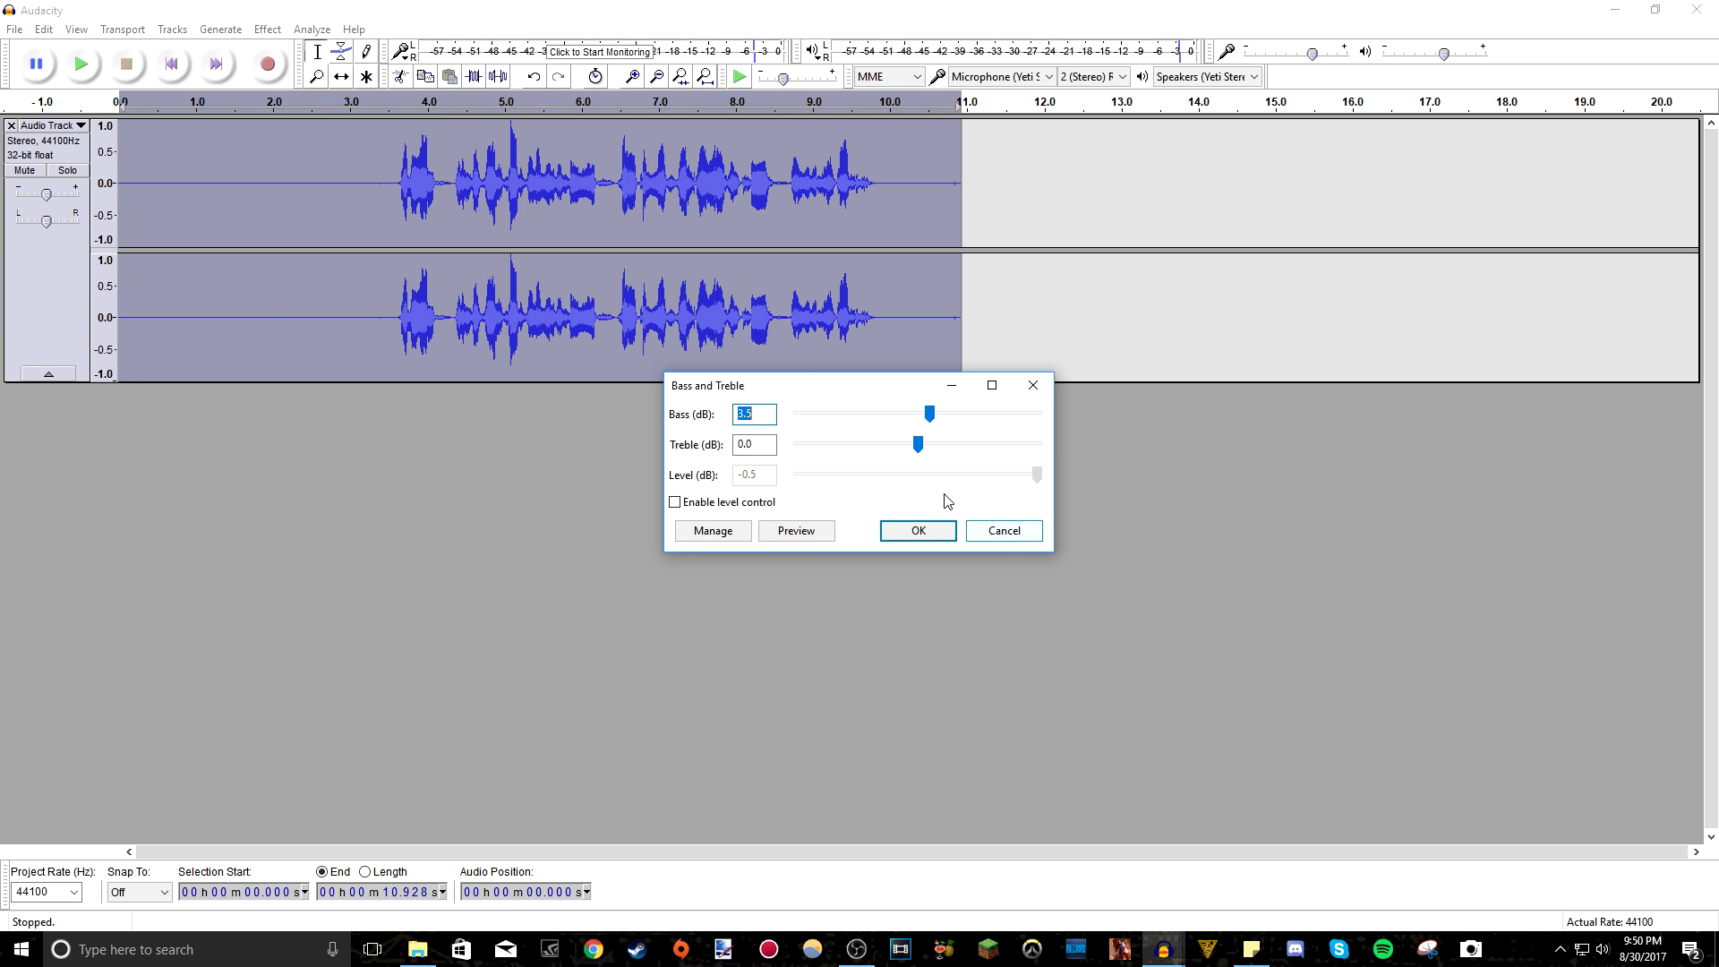
drag(929, 424, 942, 419)
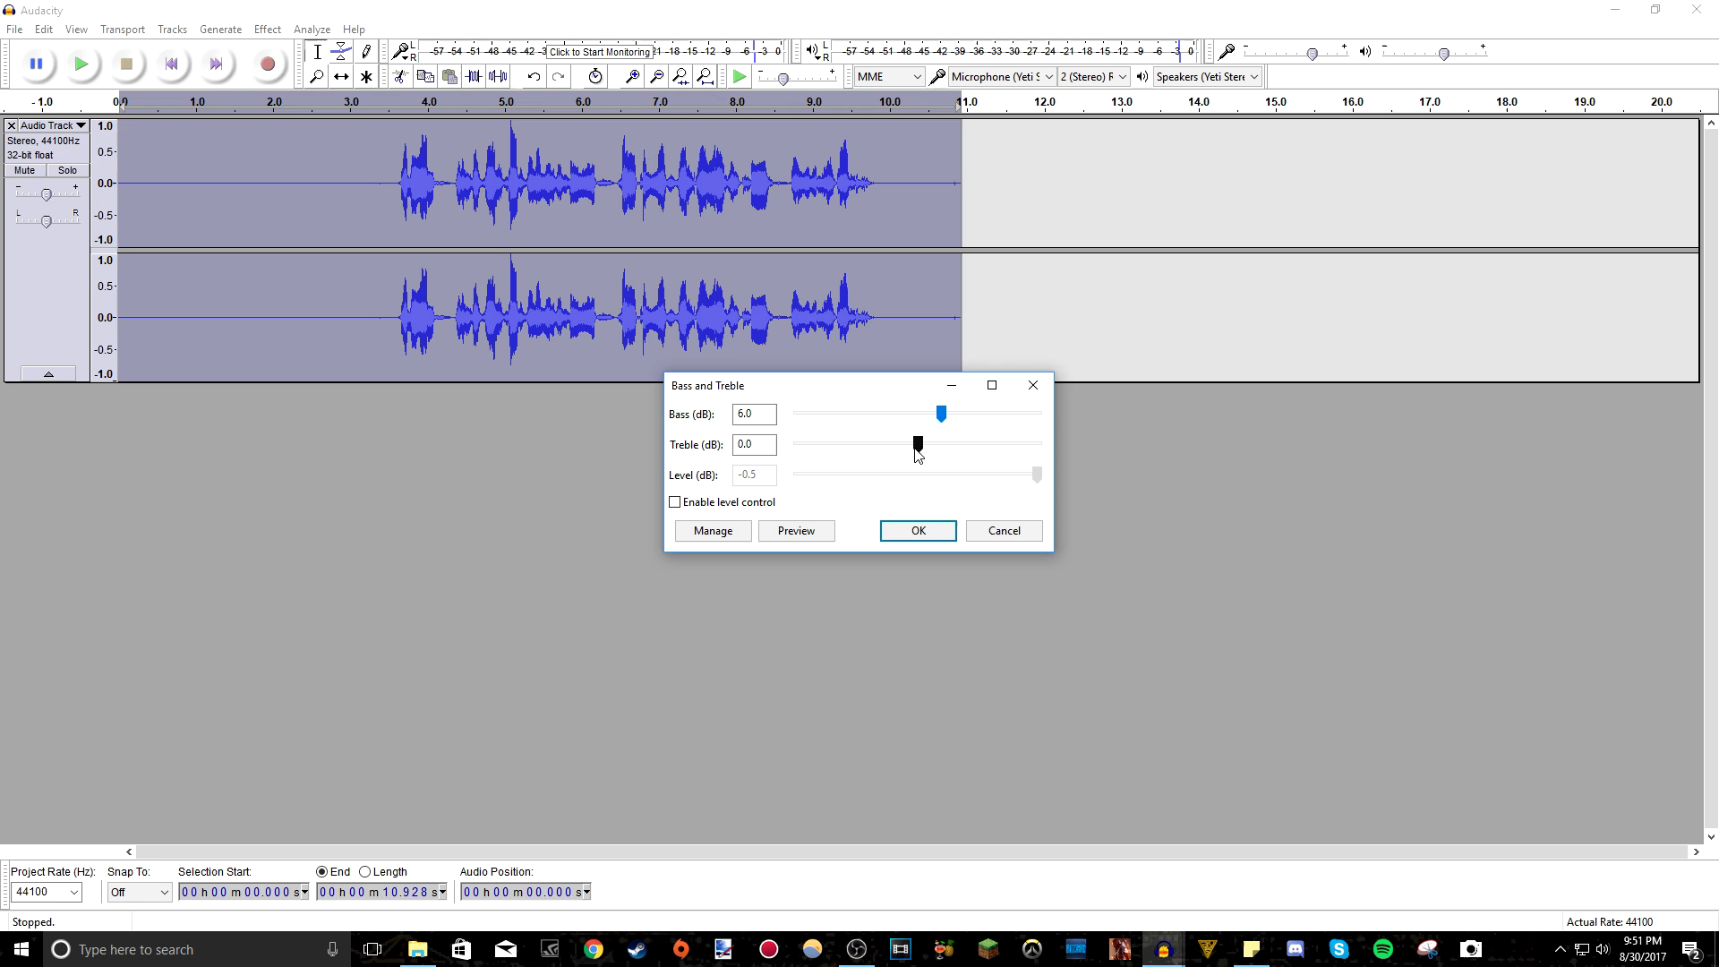
mouse_move(918, 455)
mouse_down()
mouse_move(936, 450)
mouse_move(914, 446)
mouse_up()
text(0)
click(767, 414)
click(711, 504)
click(712, 503)
click(919, 531)
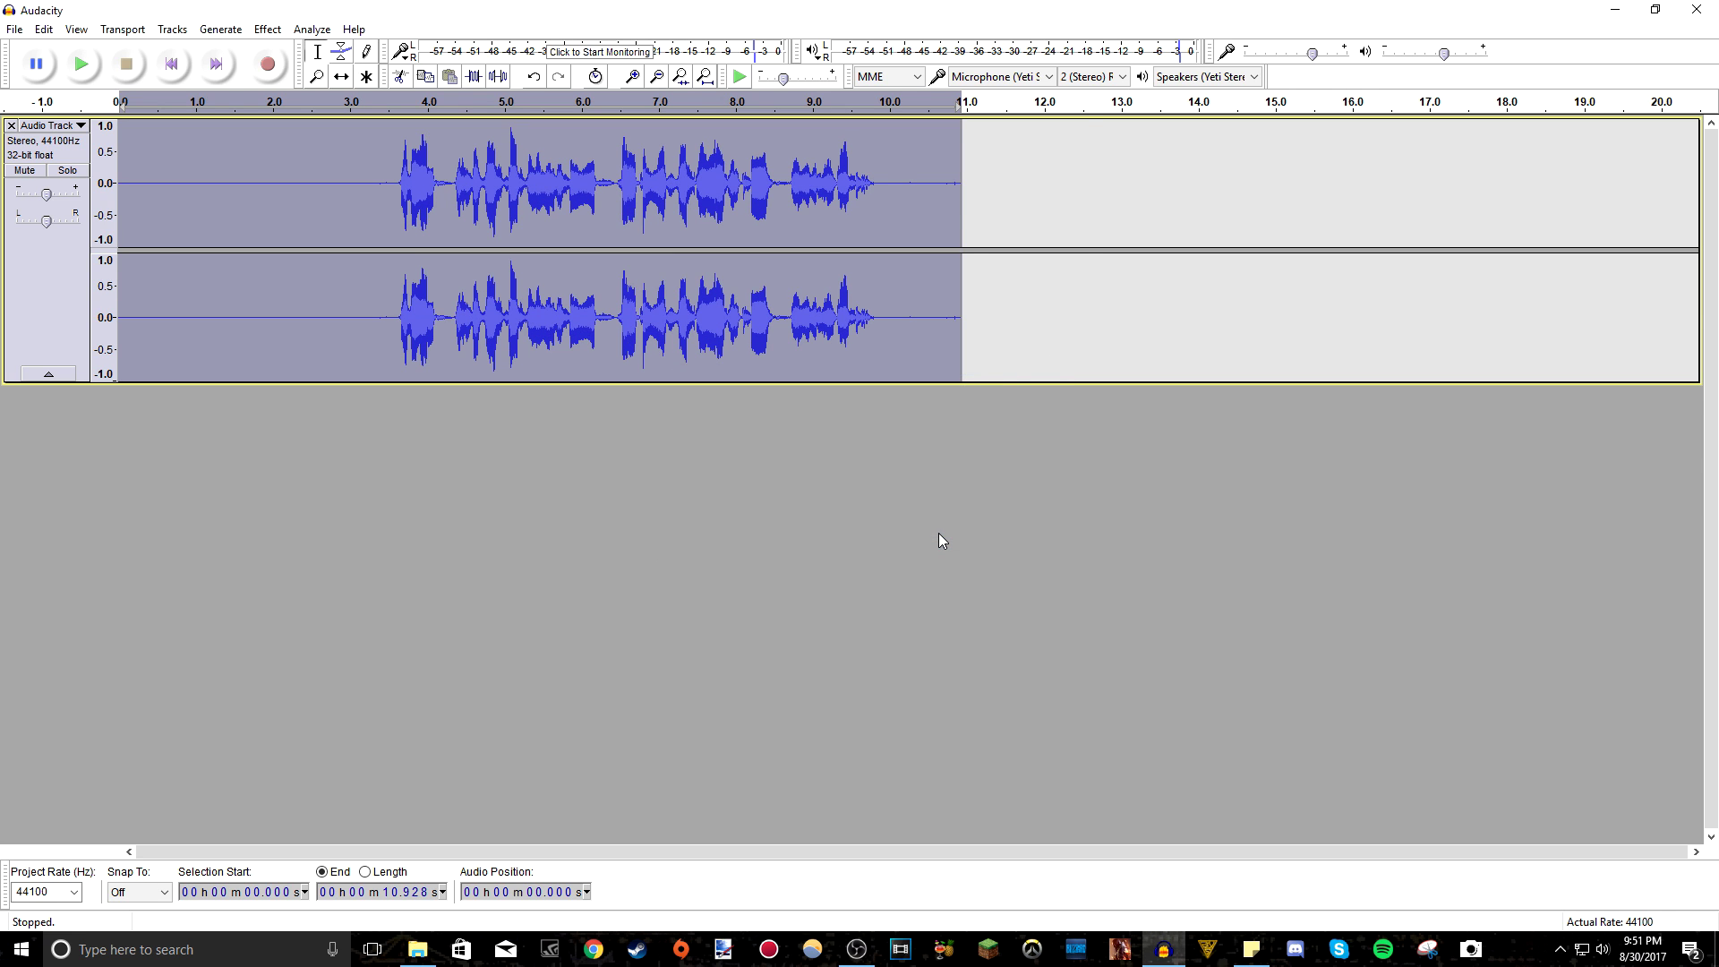
Clear the earlier selections and select most of the first track's audio
click(1087, 375)
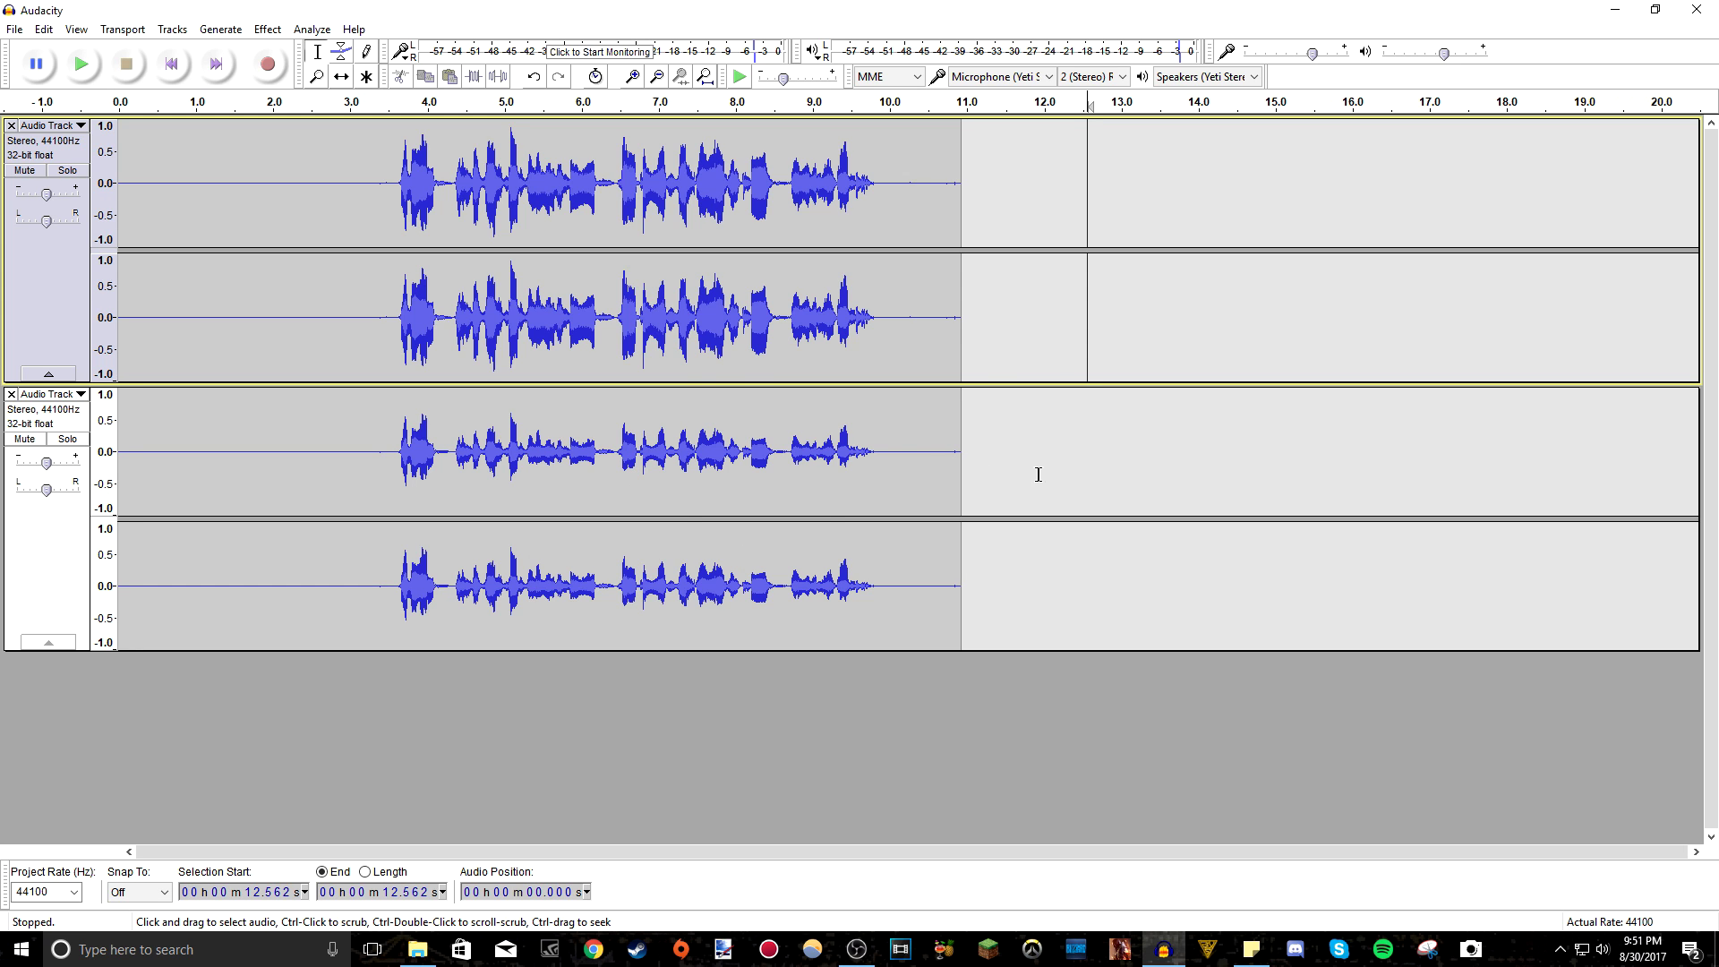
drag(1030, 476, 118, 488)
click(732, 491)
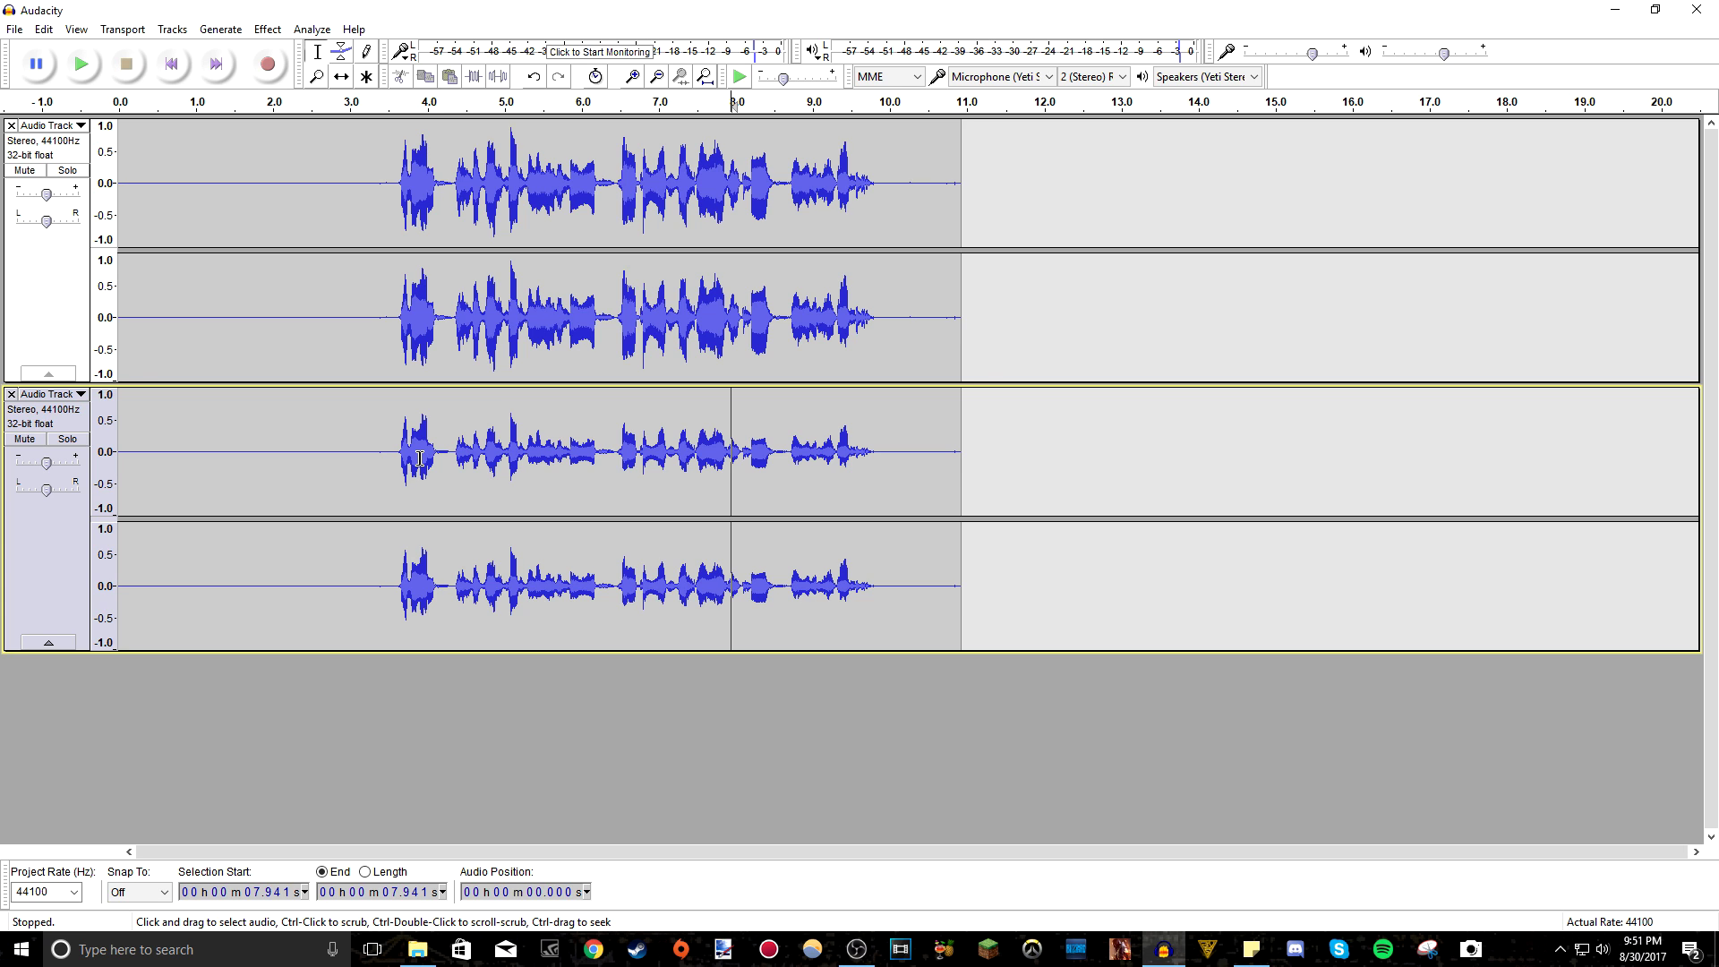
drag(931, 304, 390, 305)
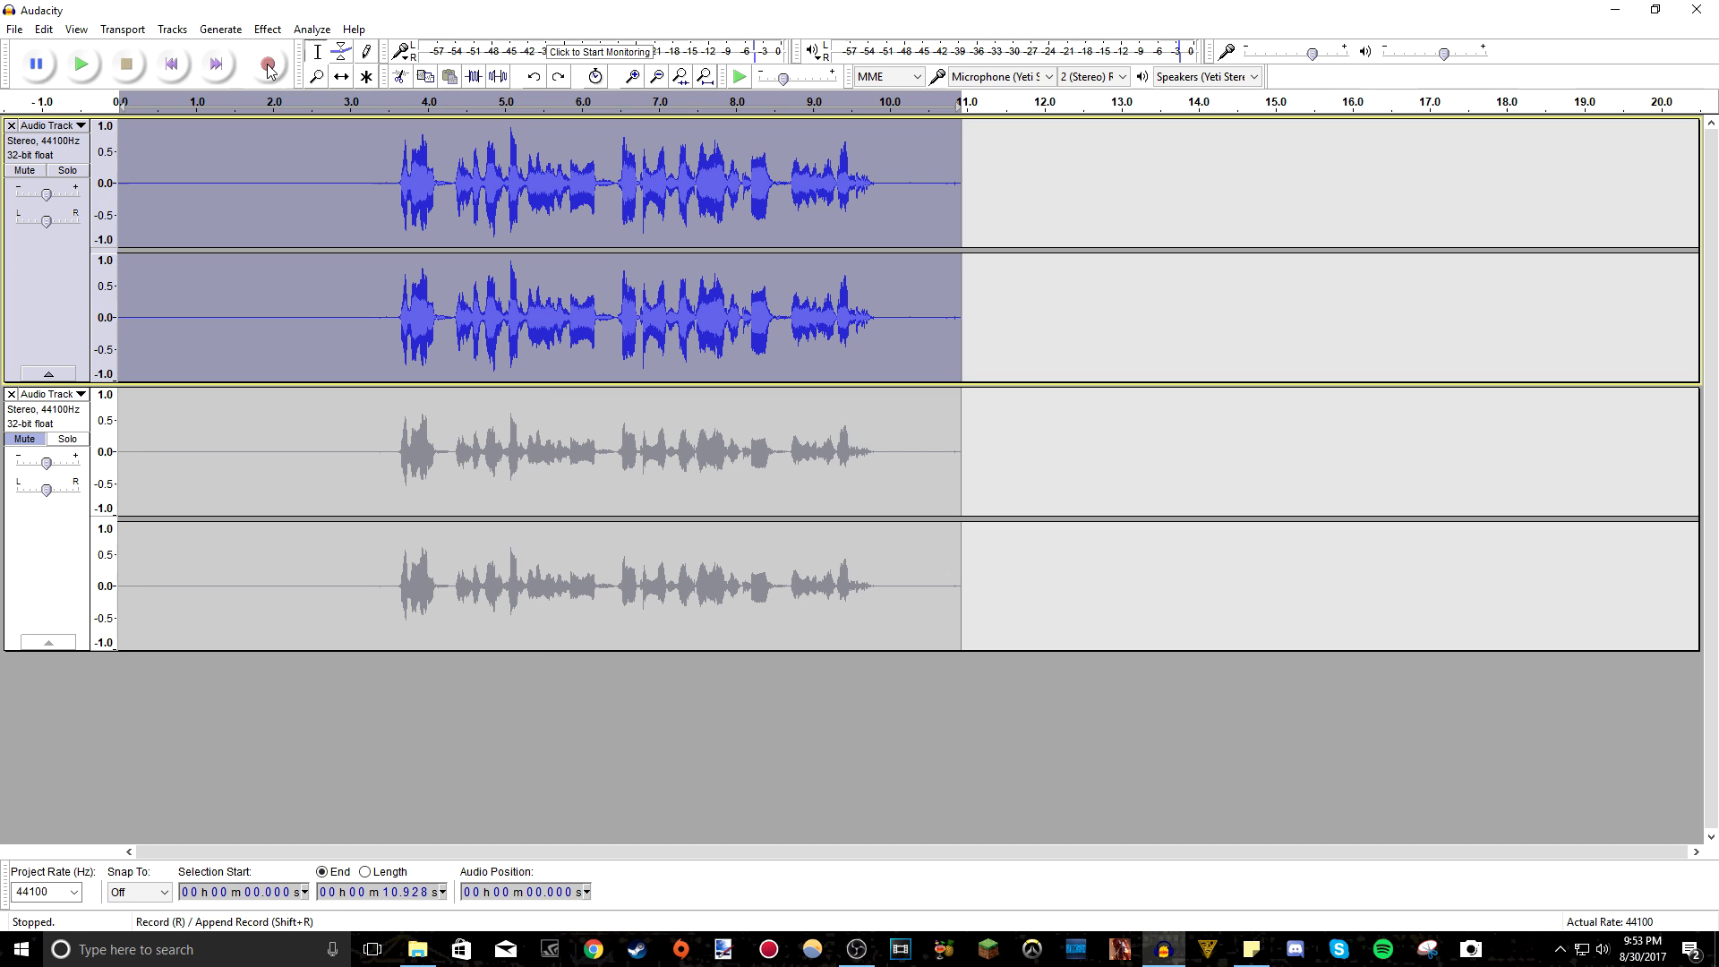
click(280, 30)
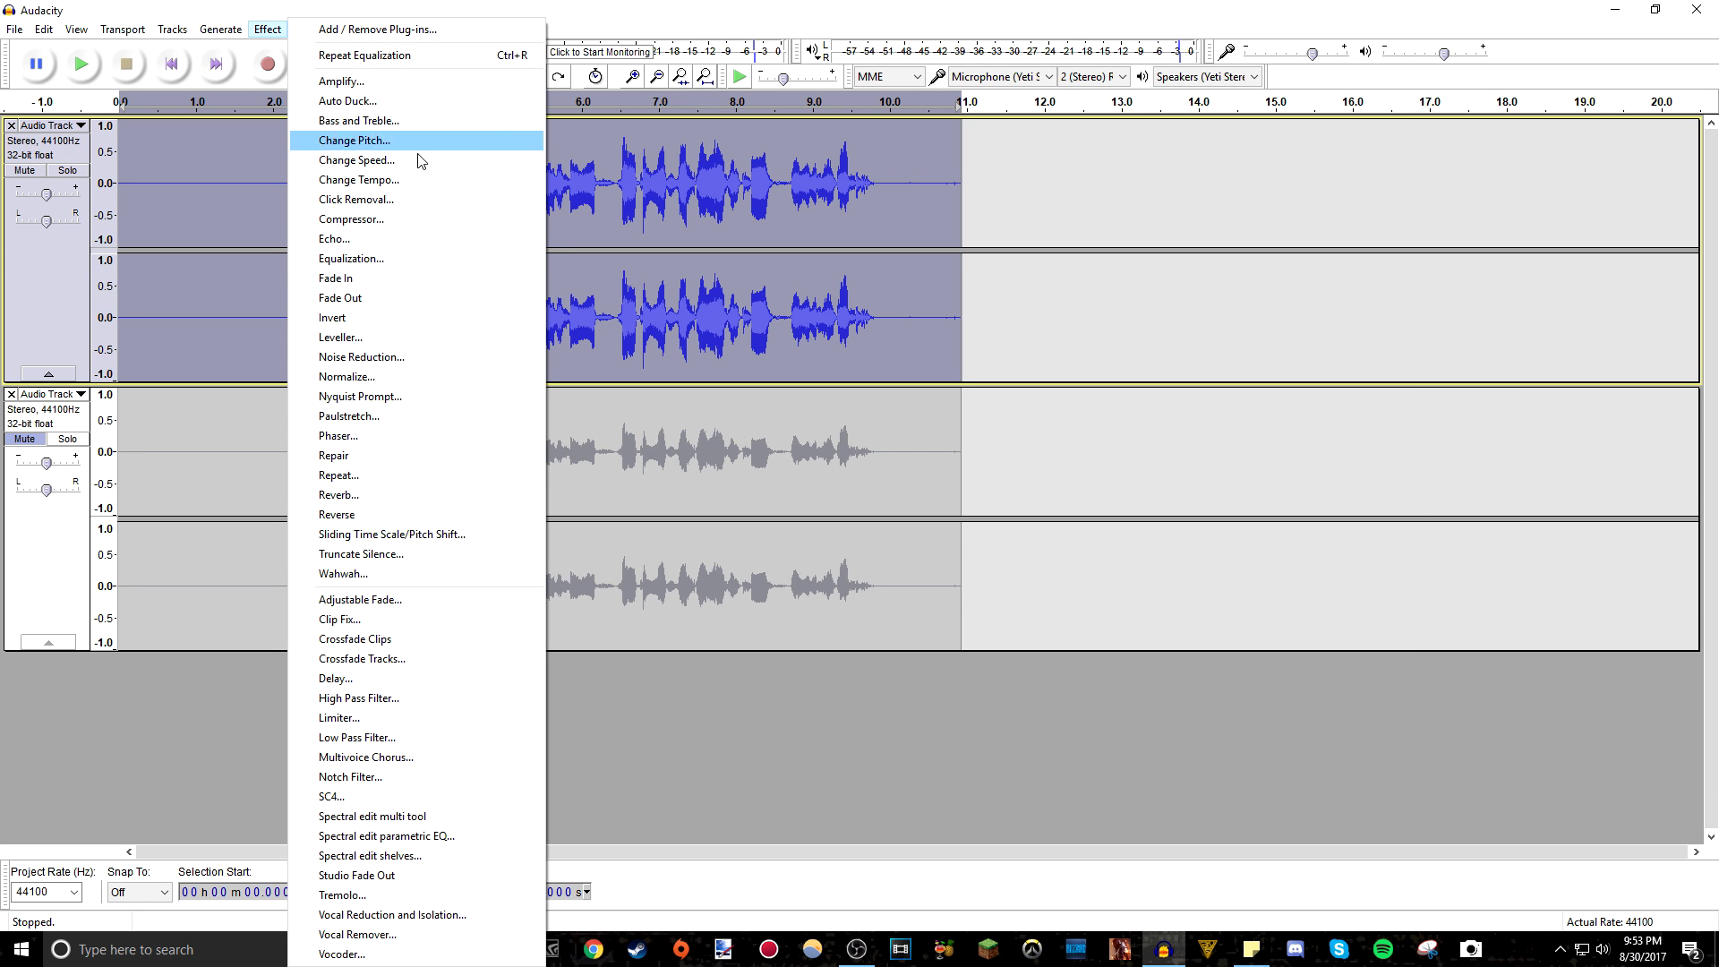
Load the Telephone curve in Draw-mode Equalization and preview how it sounds
click(349, 259)
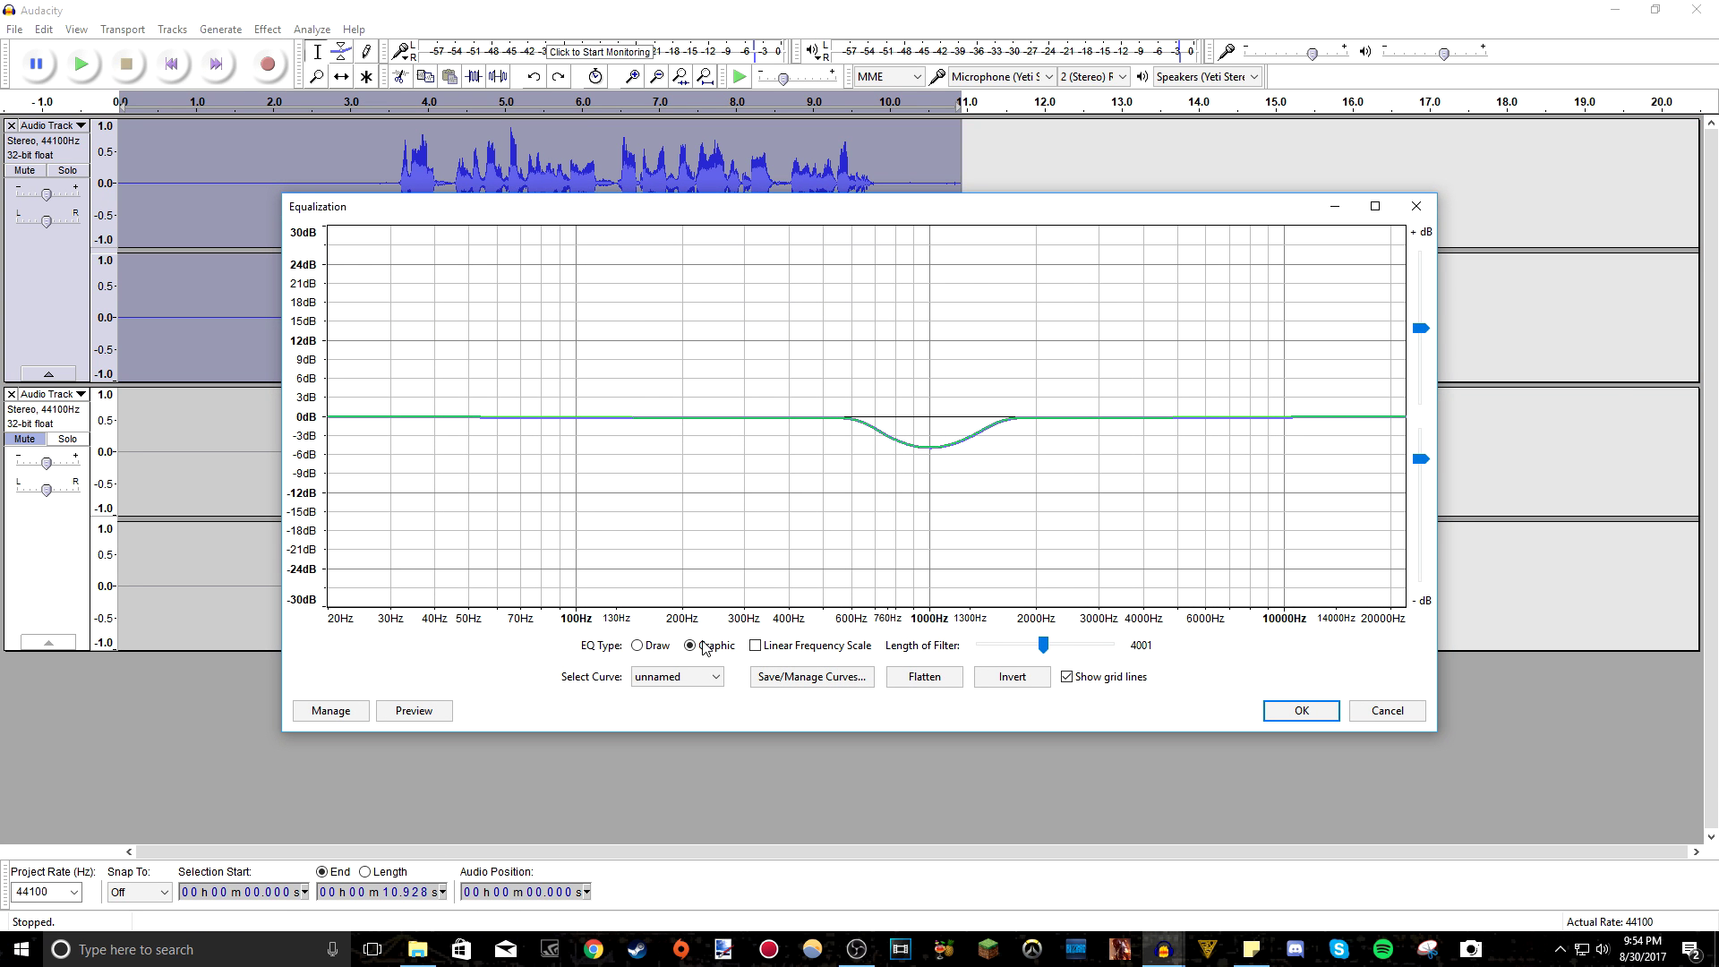
click(661, 651)
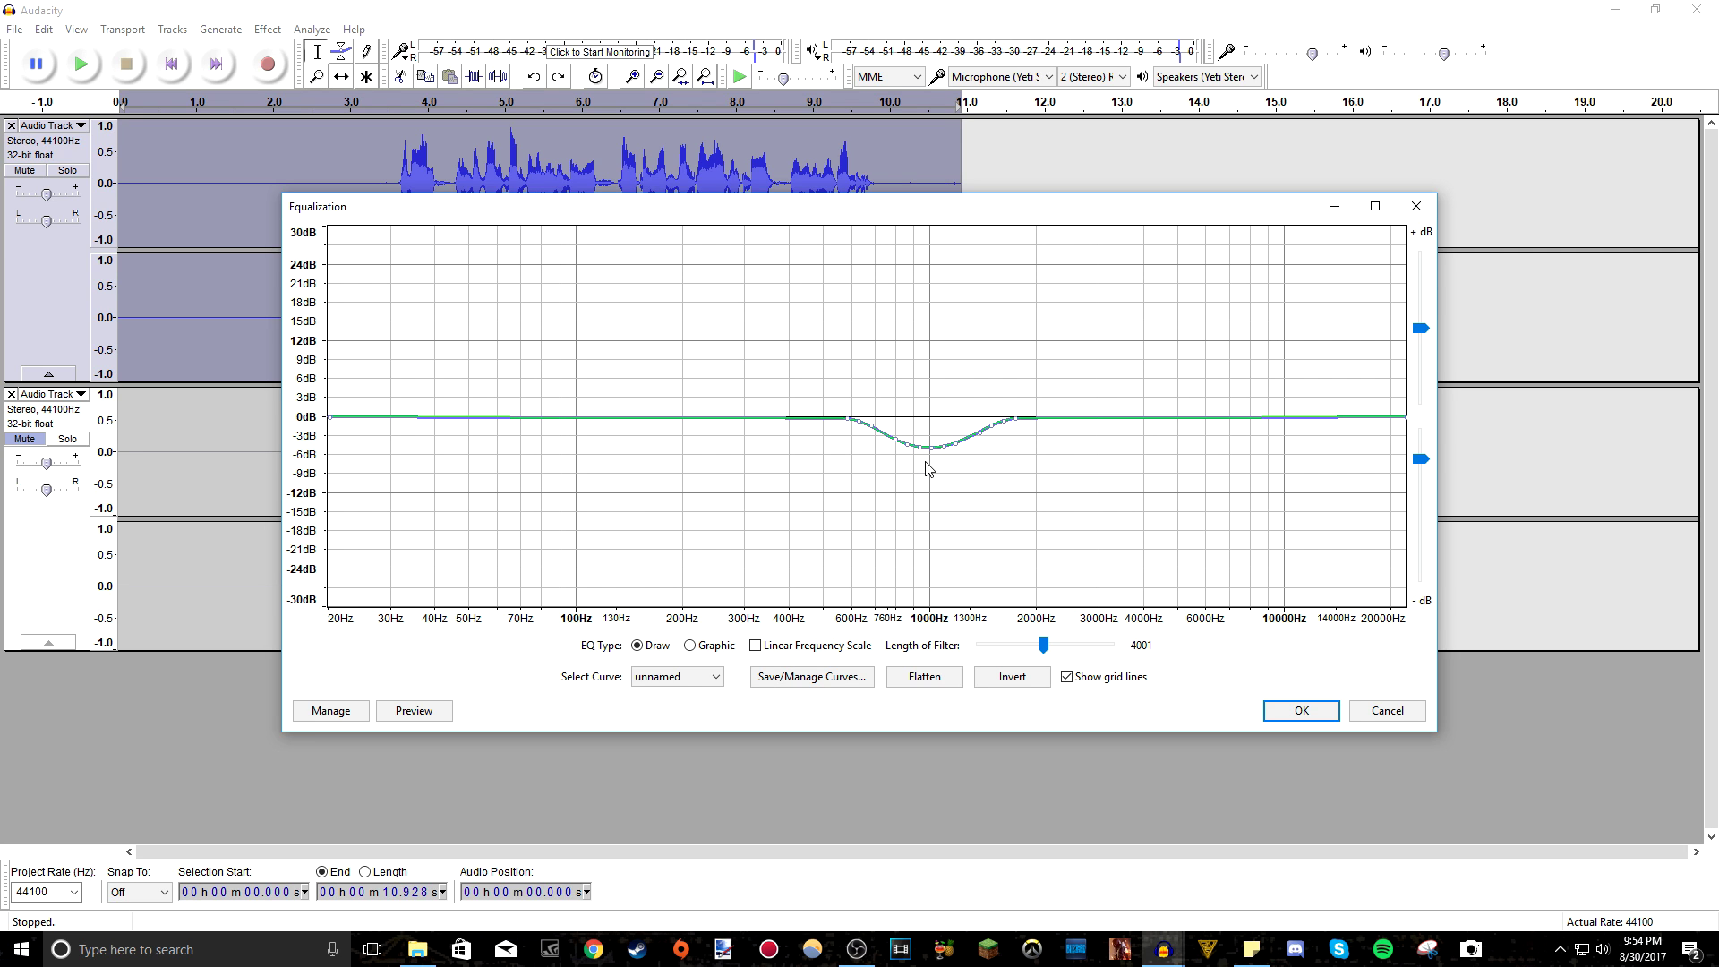
click(699, 678)
click(681, 708)
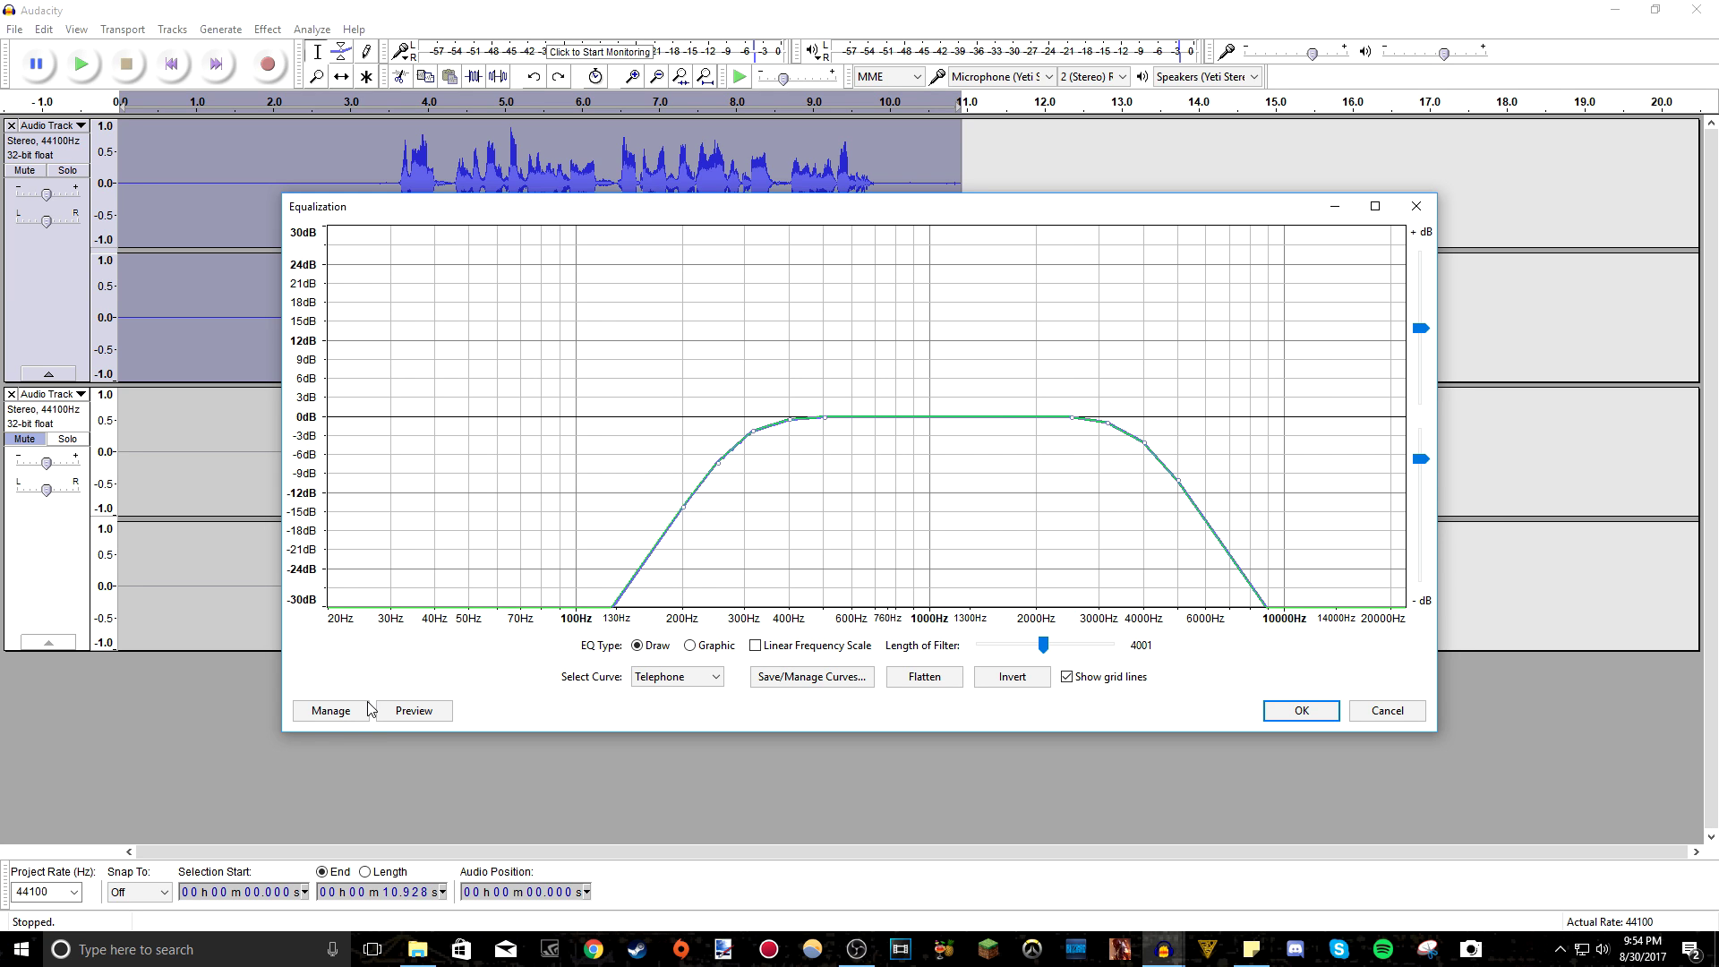
click(421, 710)
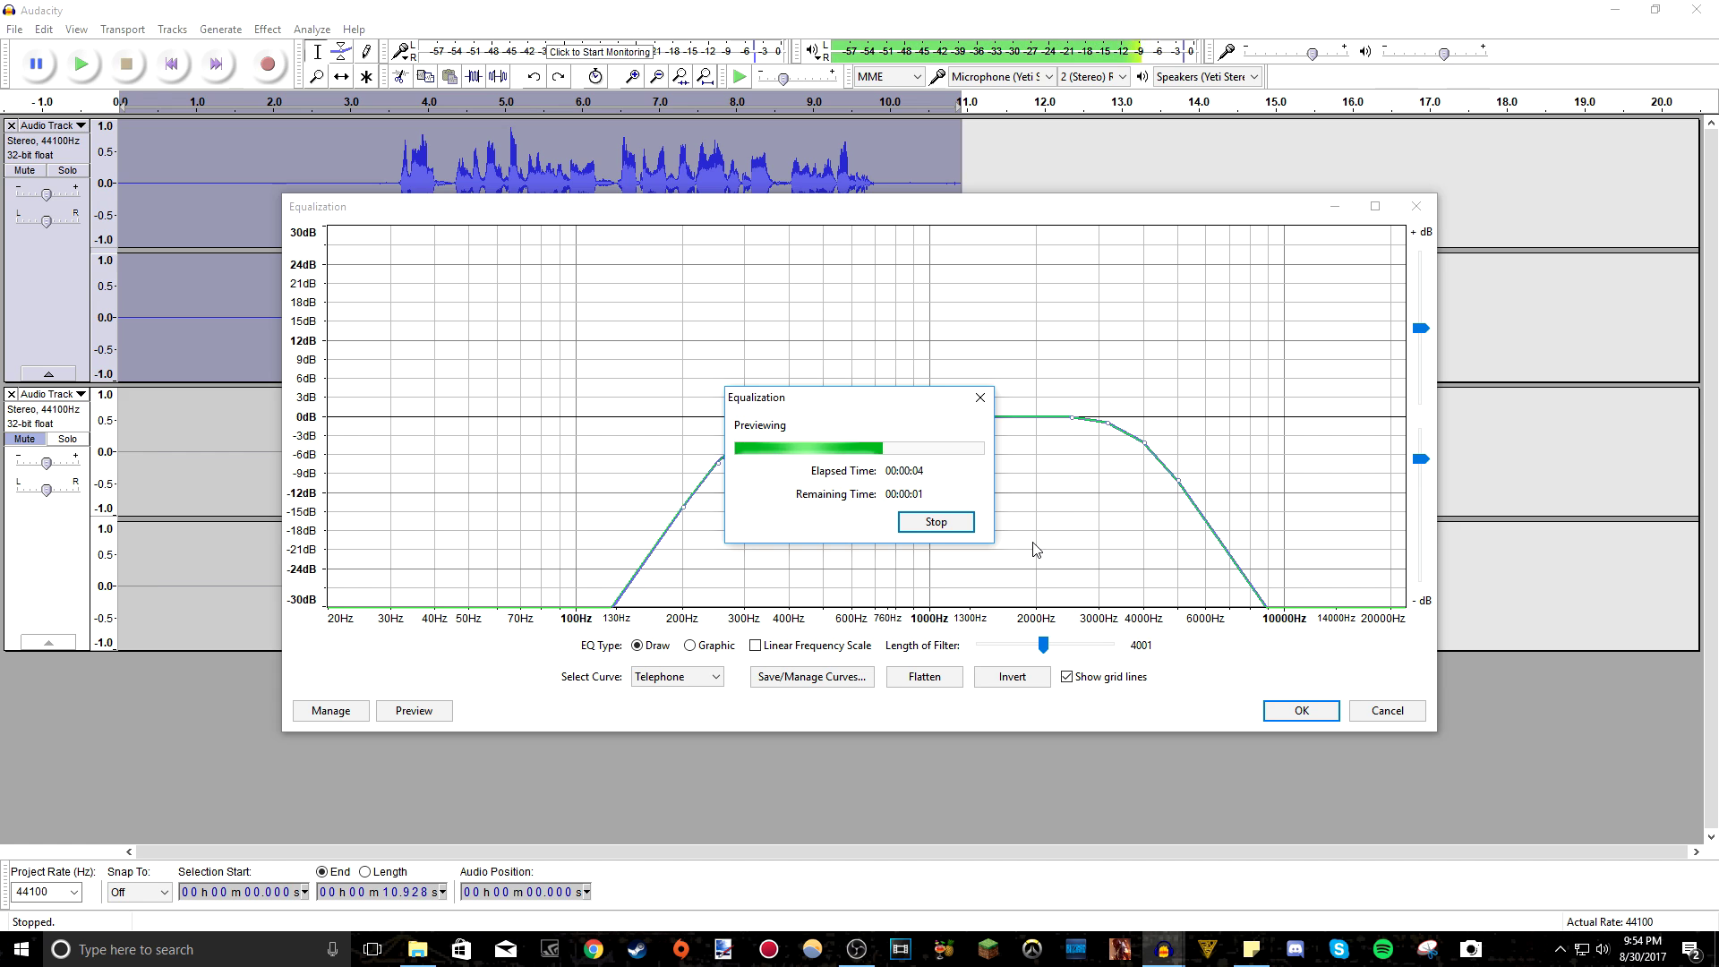
click(937, 522)
click(677, 676)
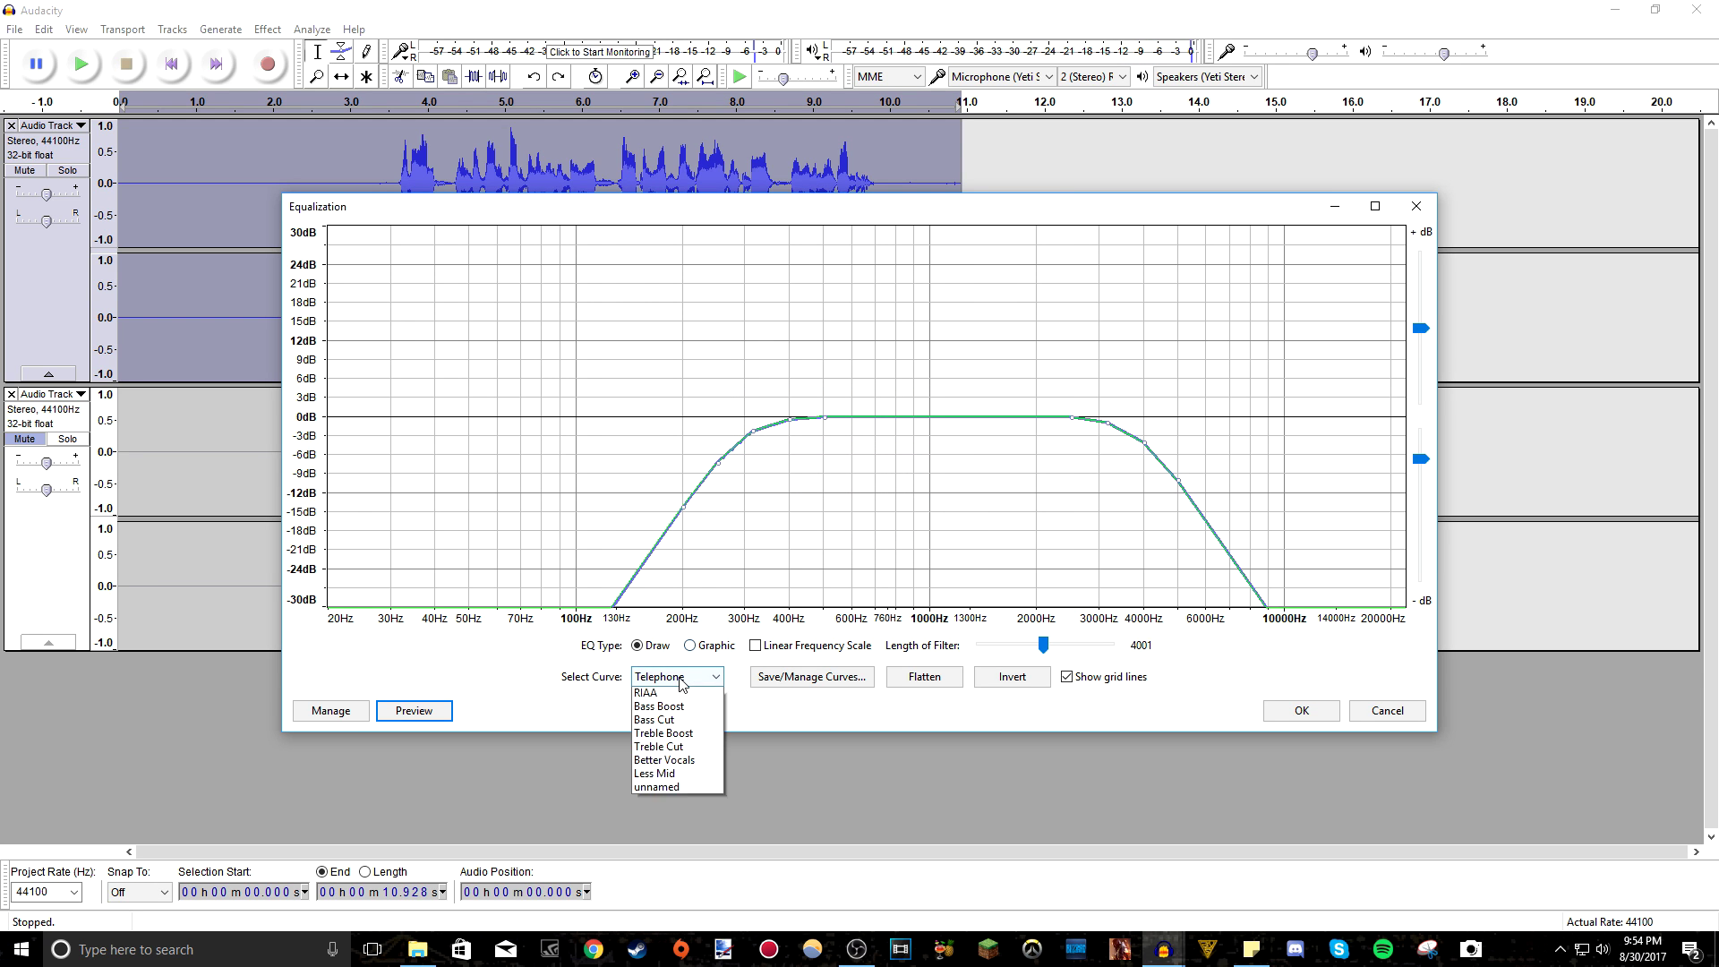
Apply the Less Mid equalization curve, reviewing its dip around 1 kHz in Graphic mode
click(674, 831)
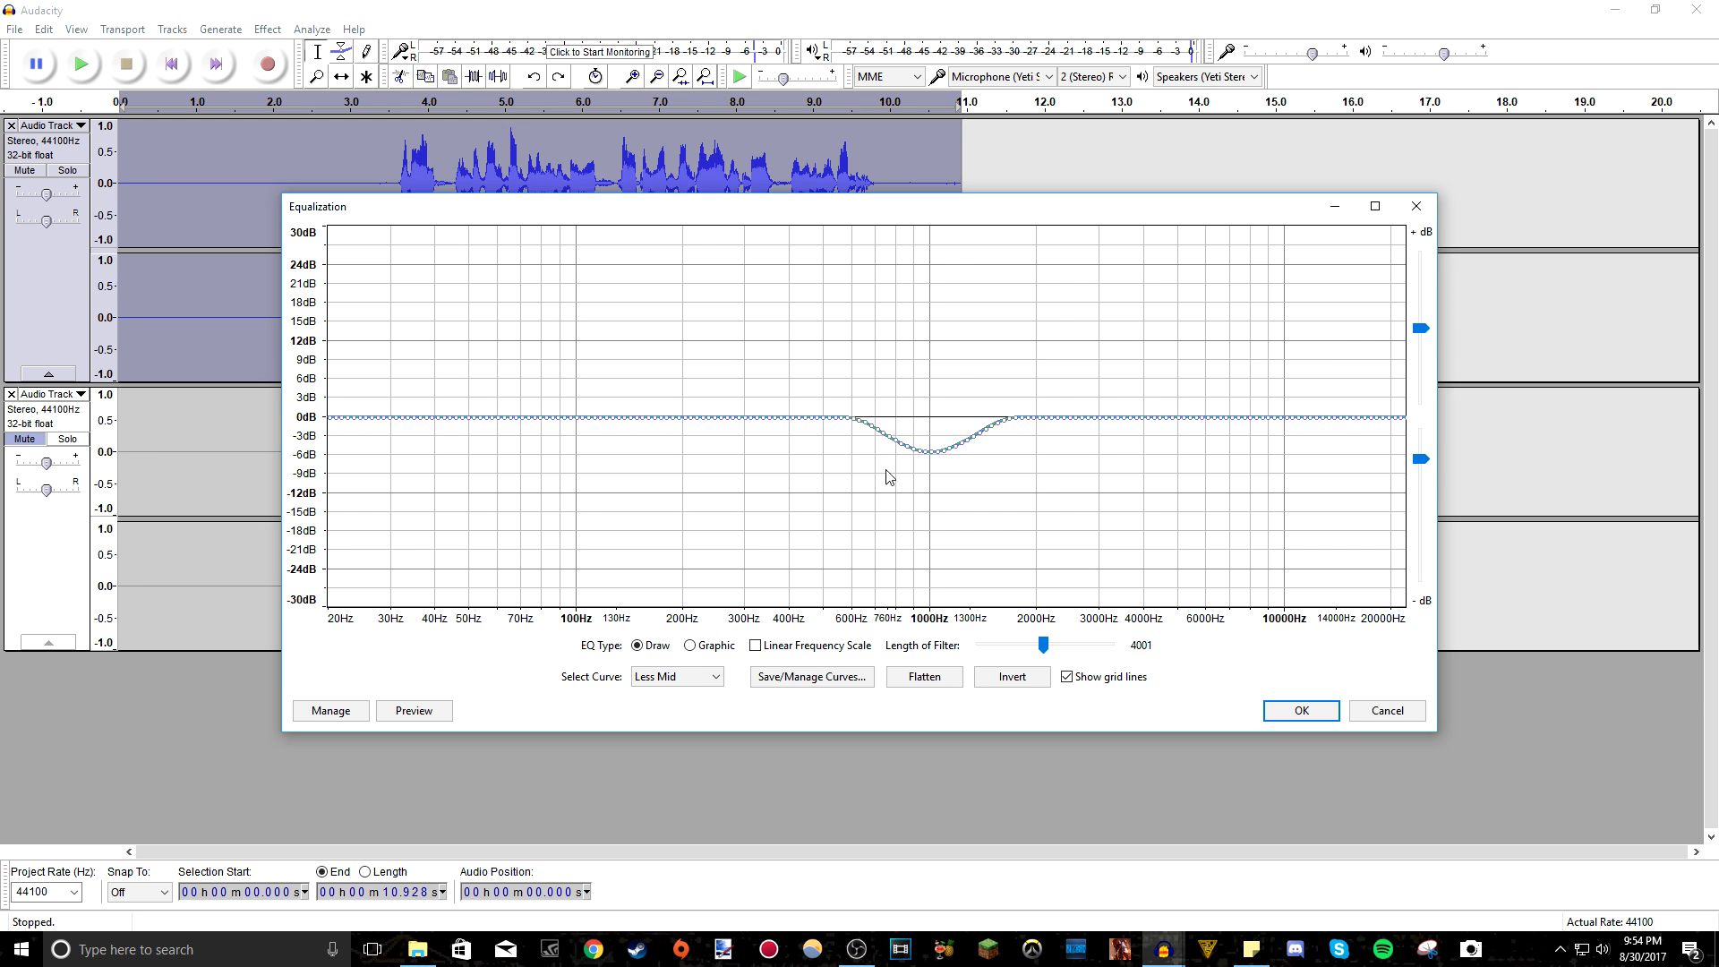
click(716, 649)
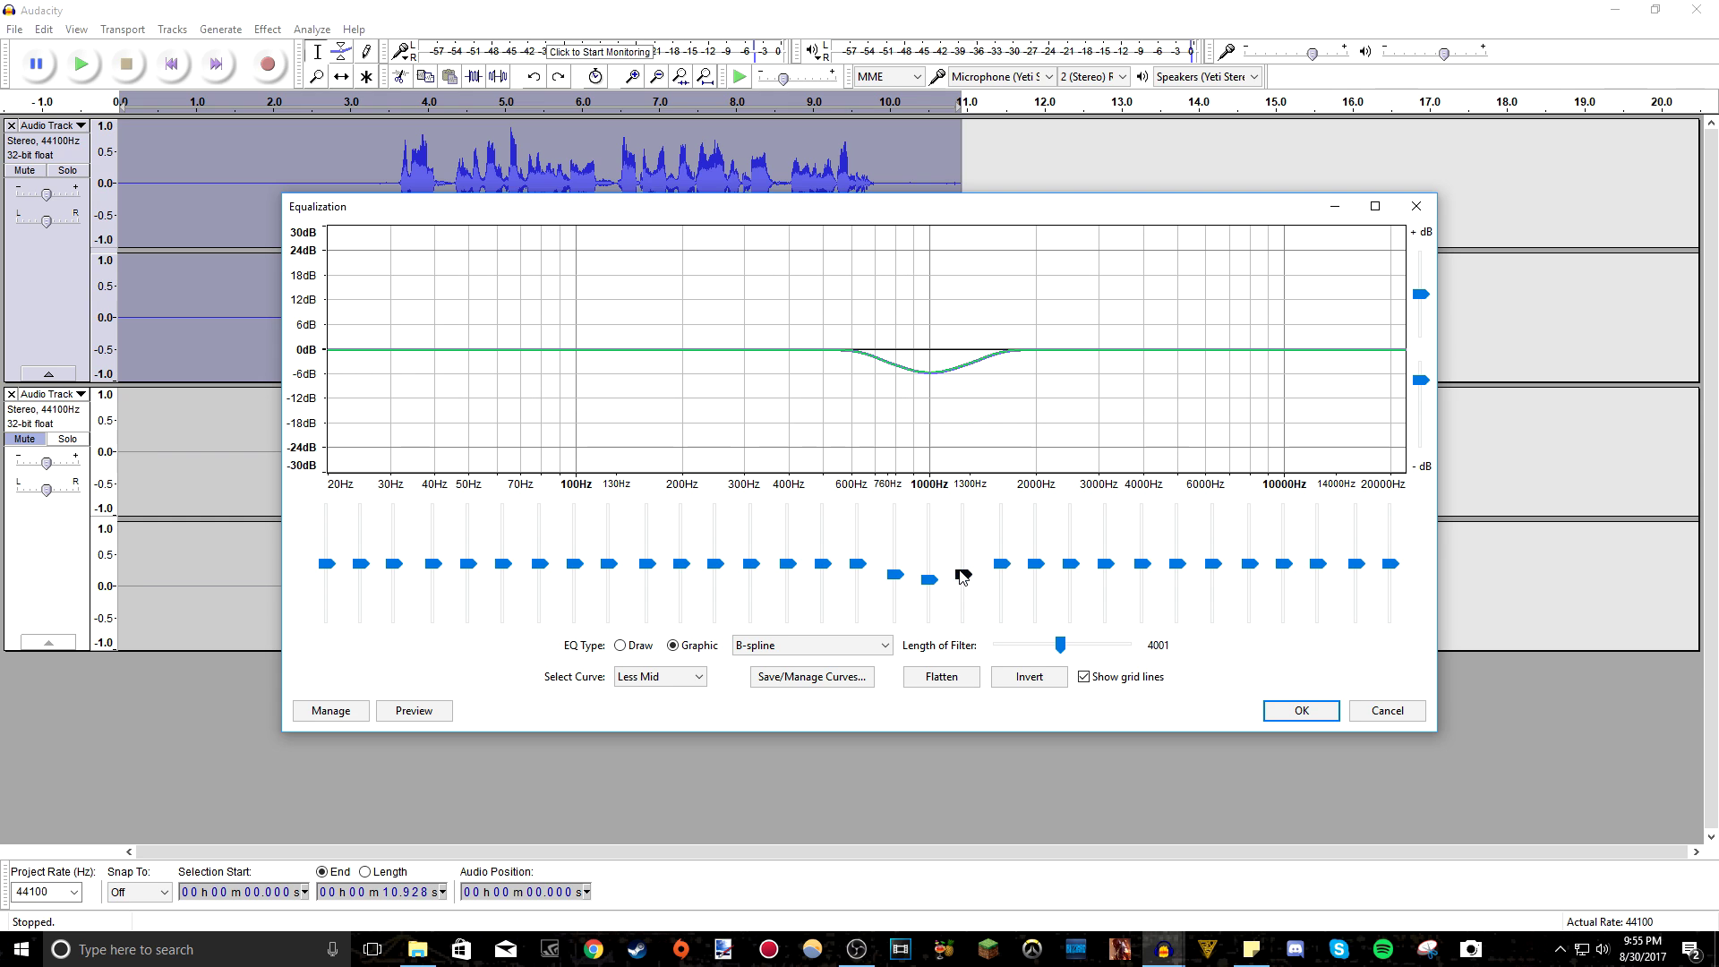
mouse_move(964, 576)
click(1301, 710)
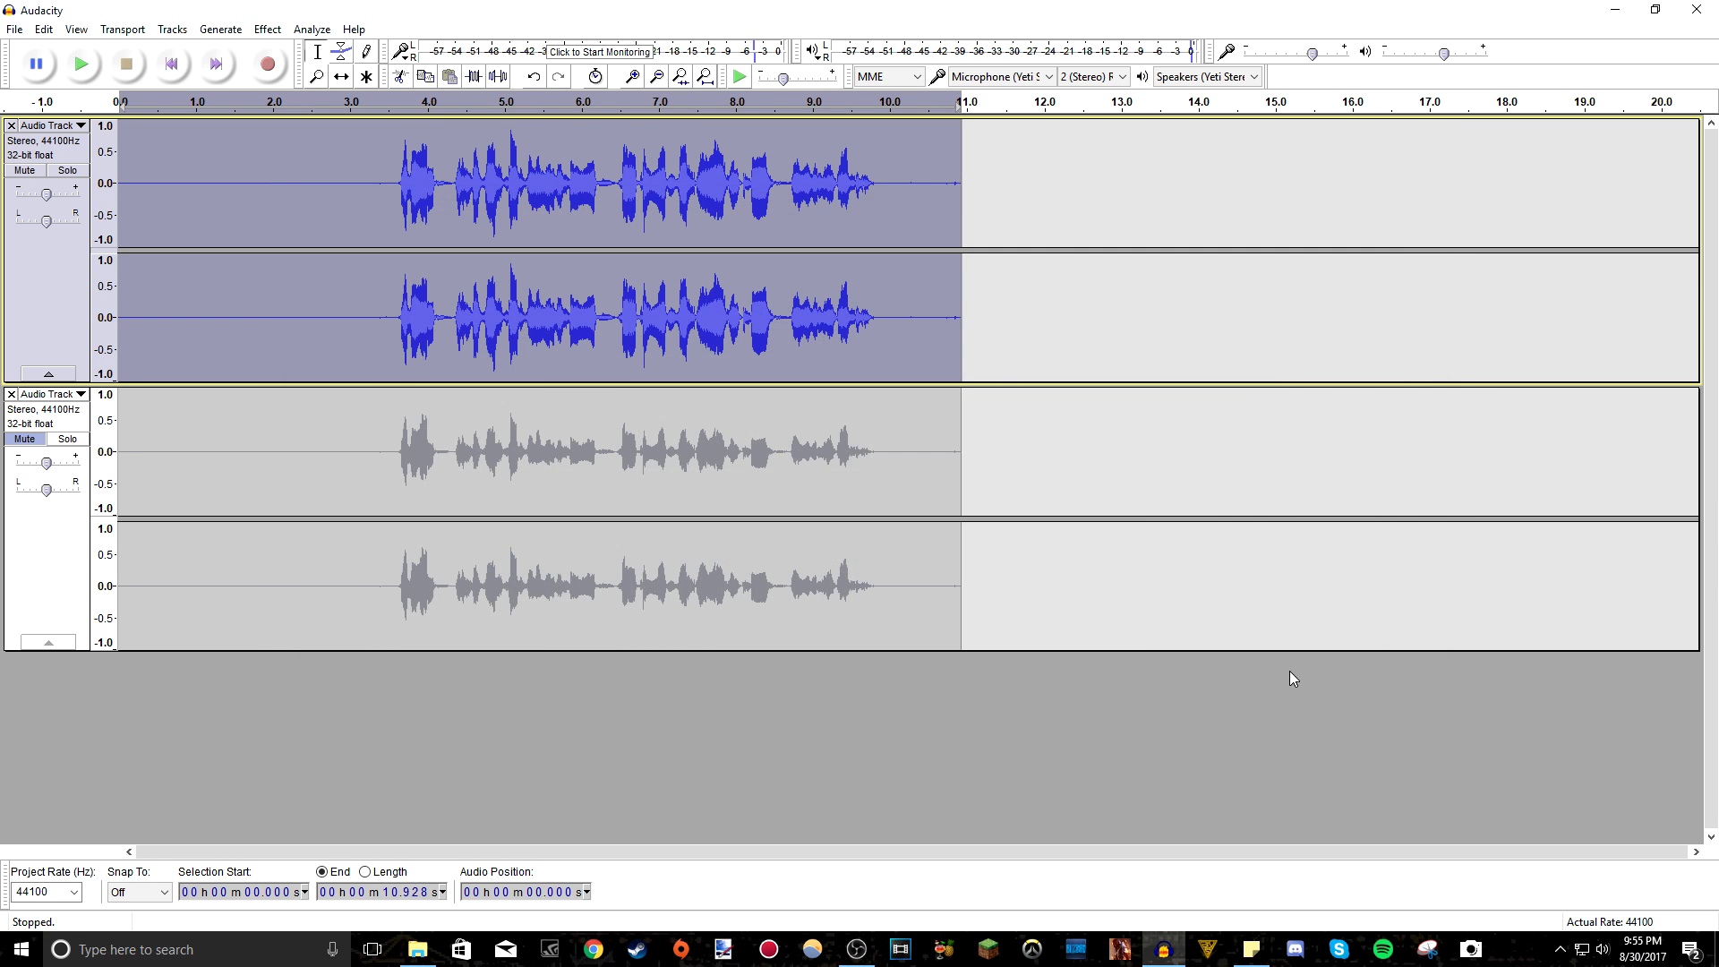
Amplify the first track by 1.3 dB with clipping allowed
click(268, 29)
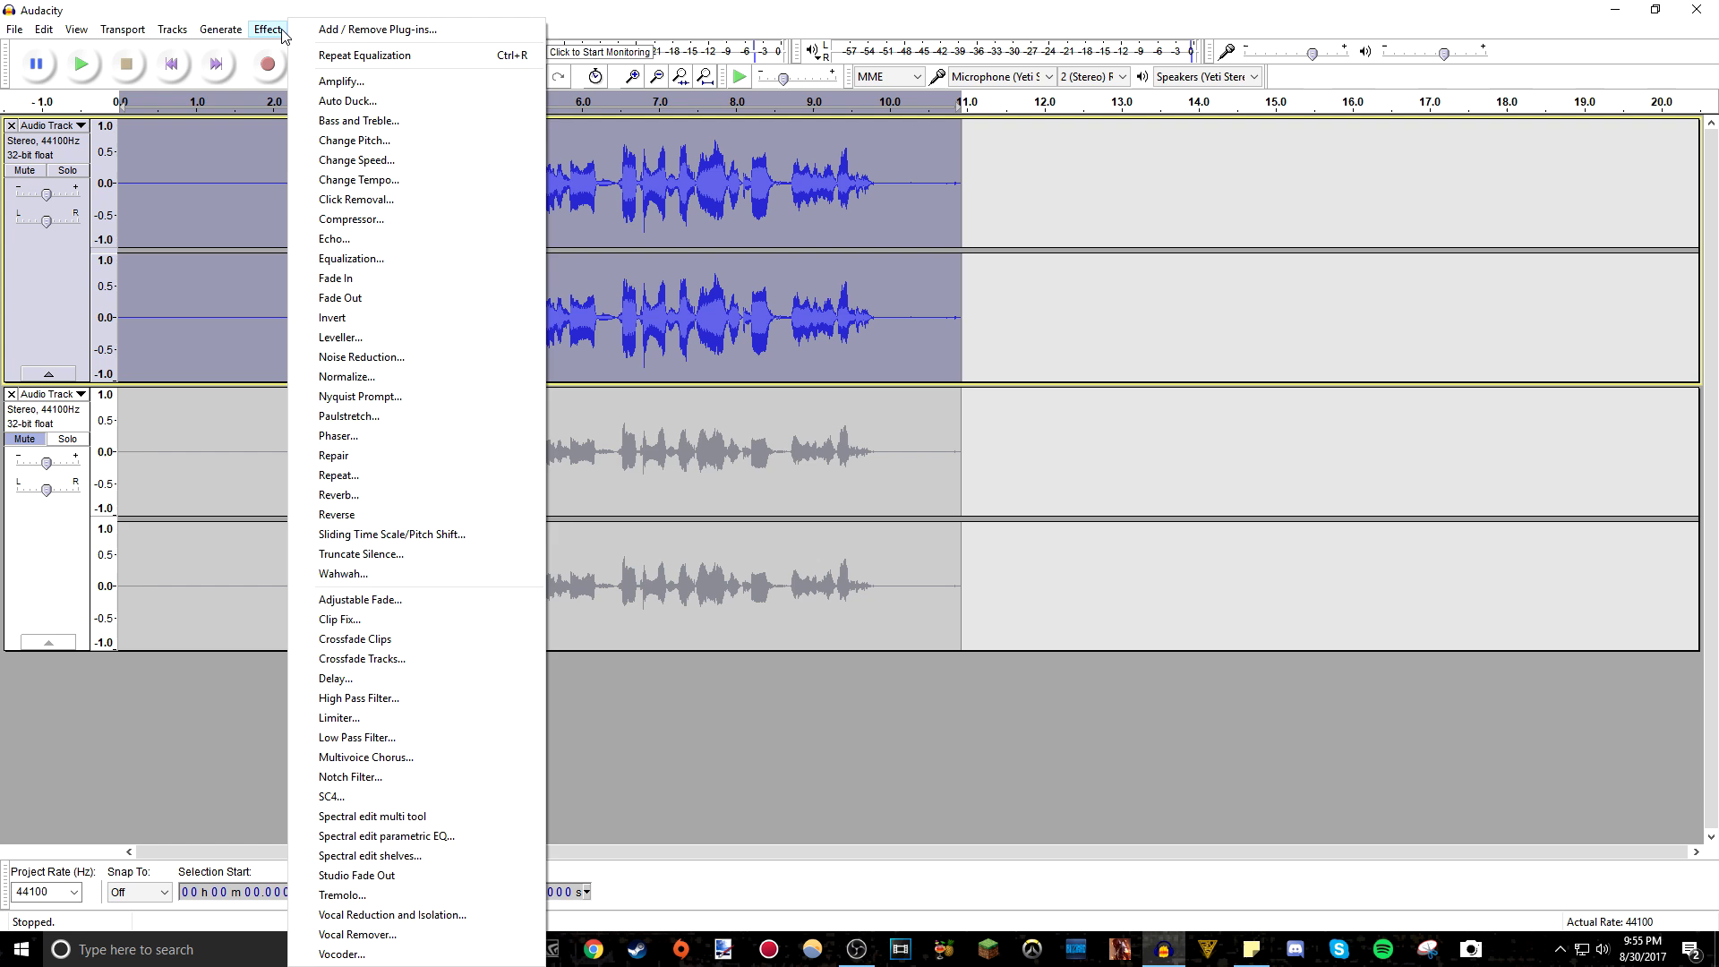
click(281, 30)
click(276, 31)
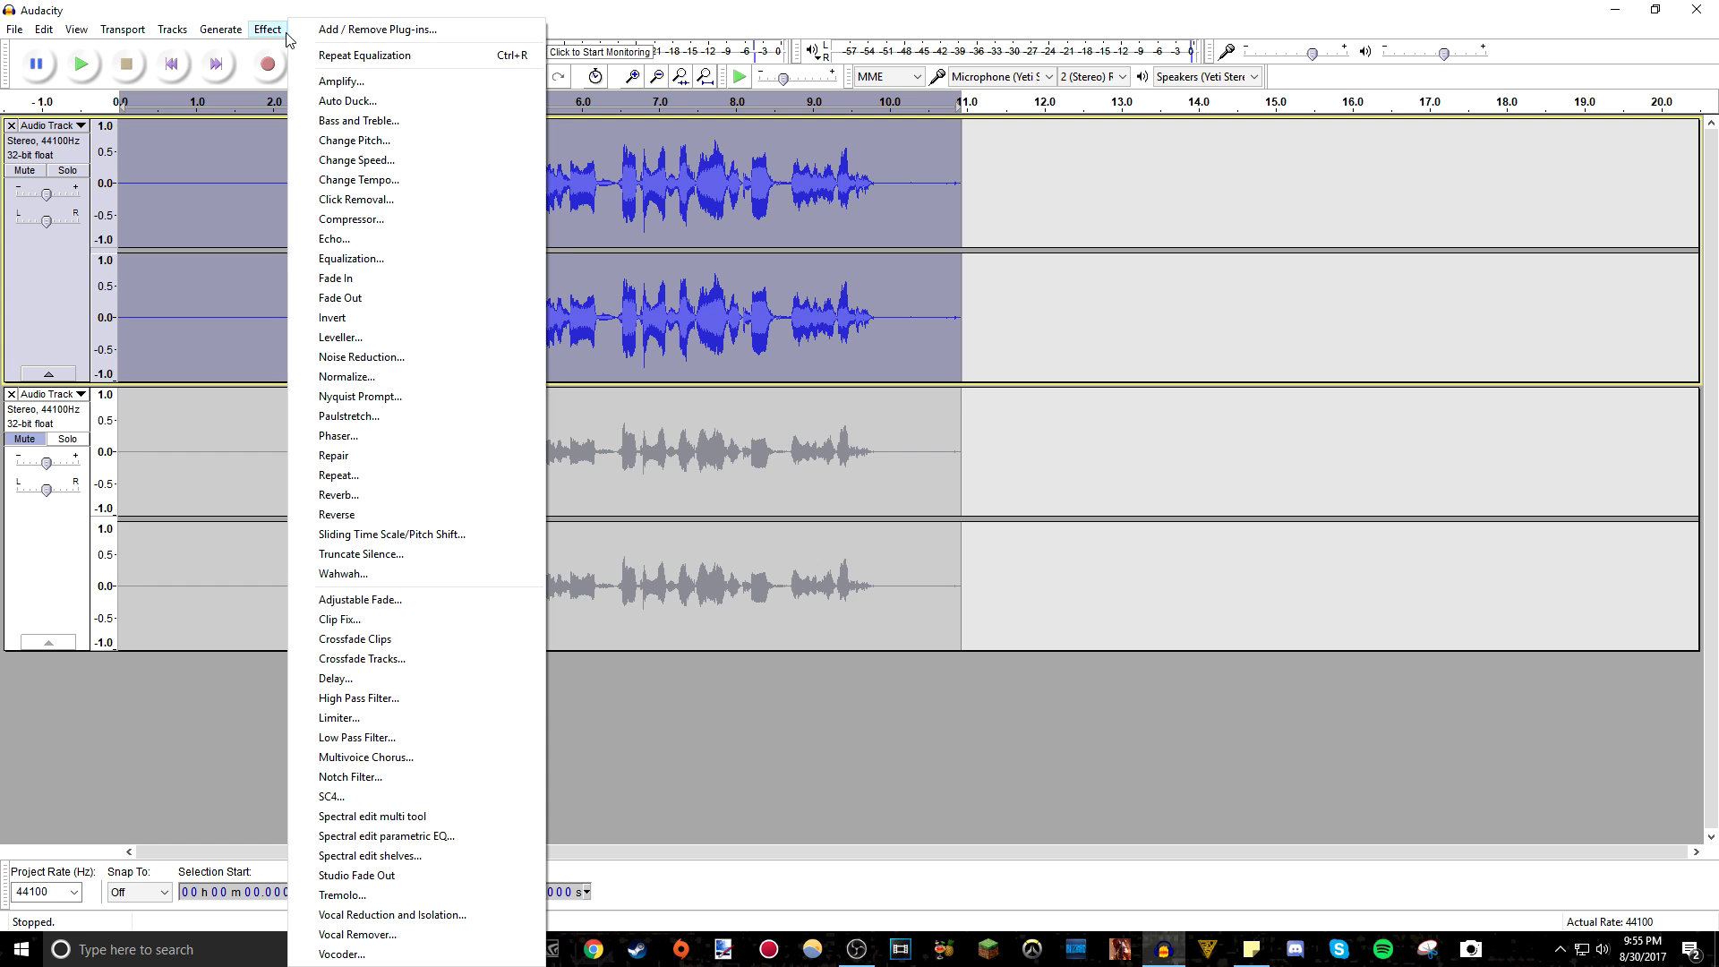
click(384, 86)
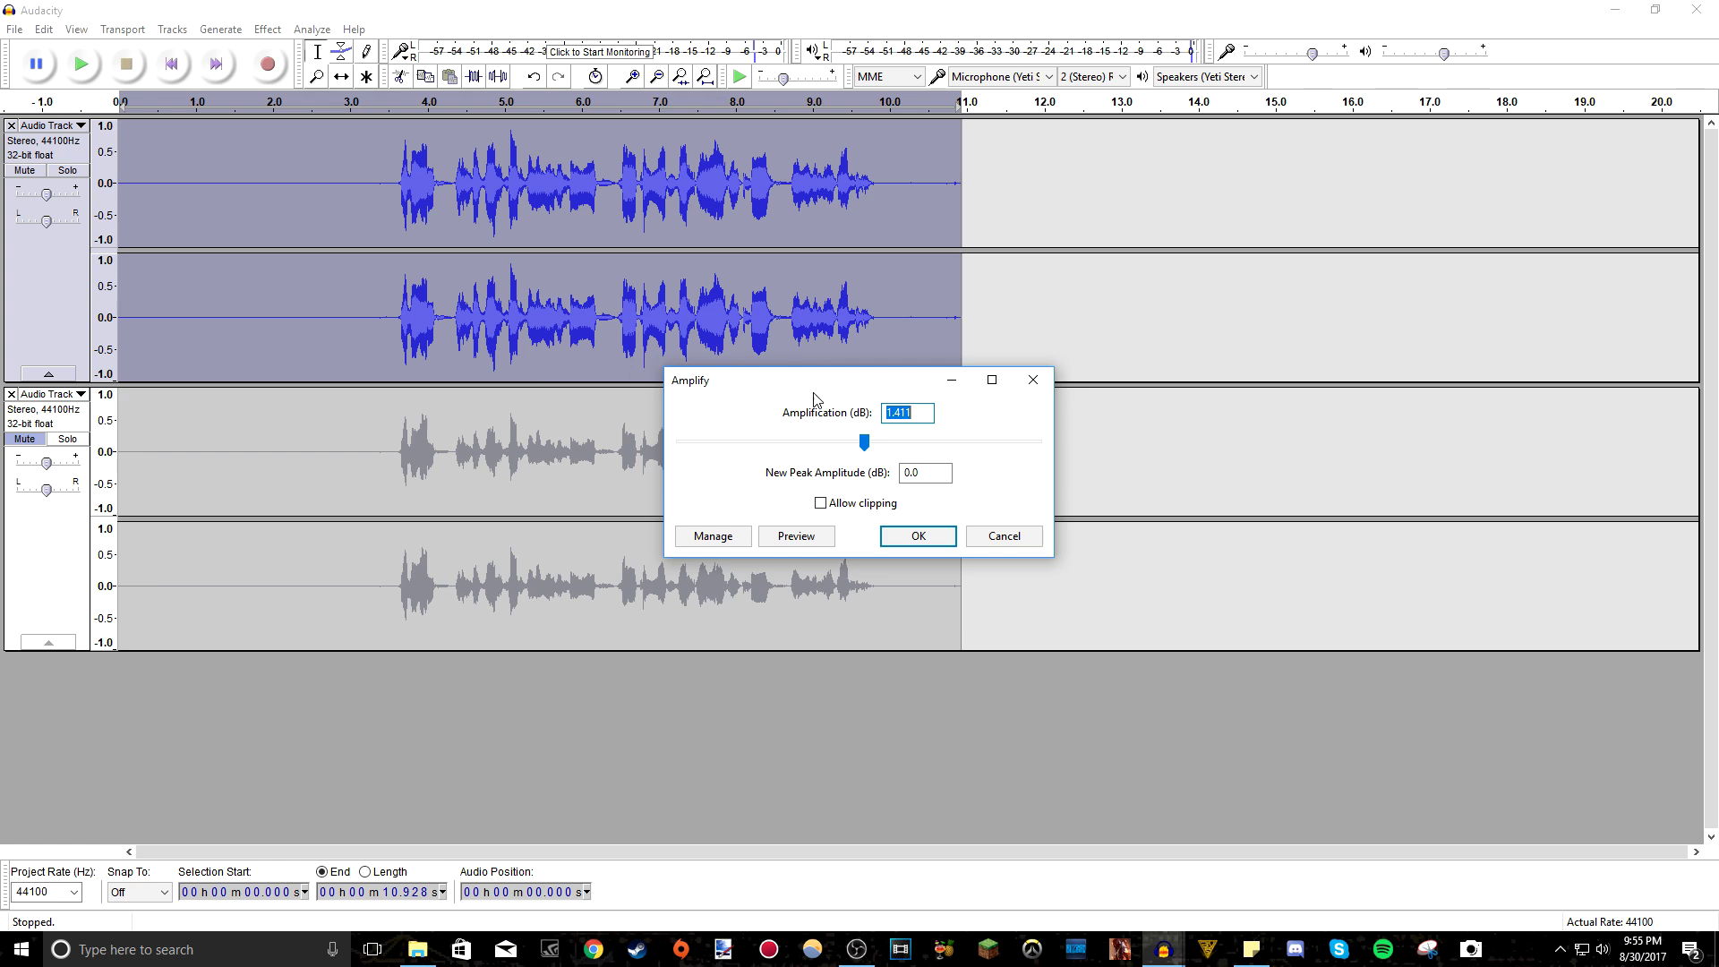
drag(864, 441, 866, 445)
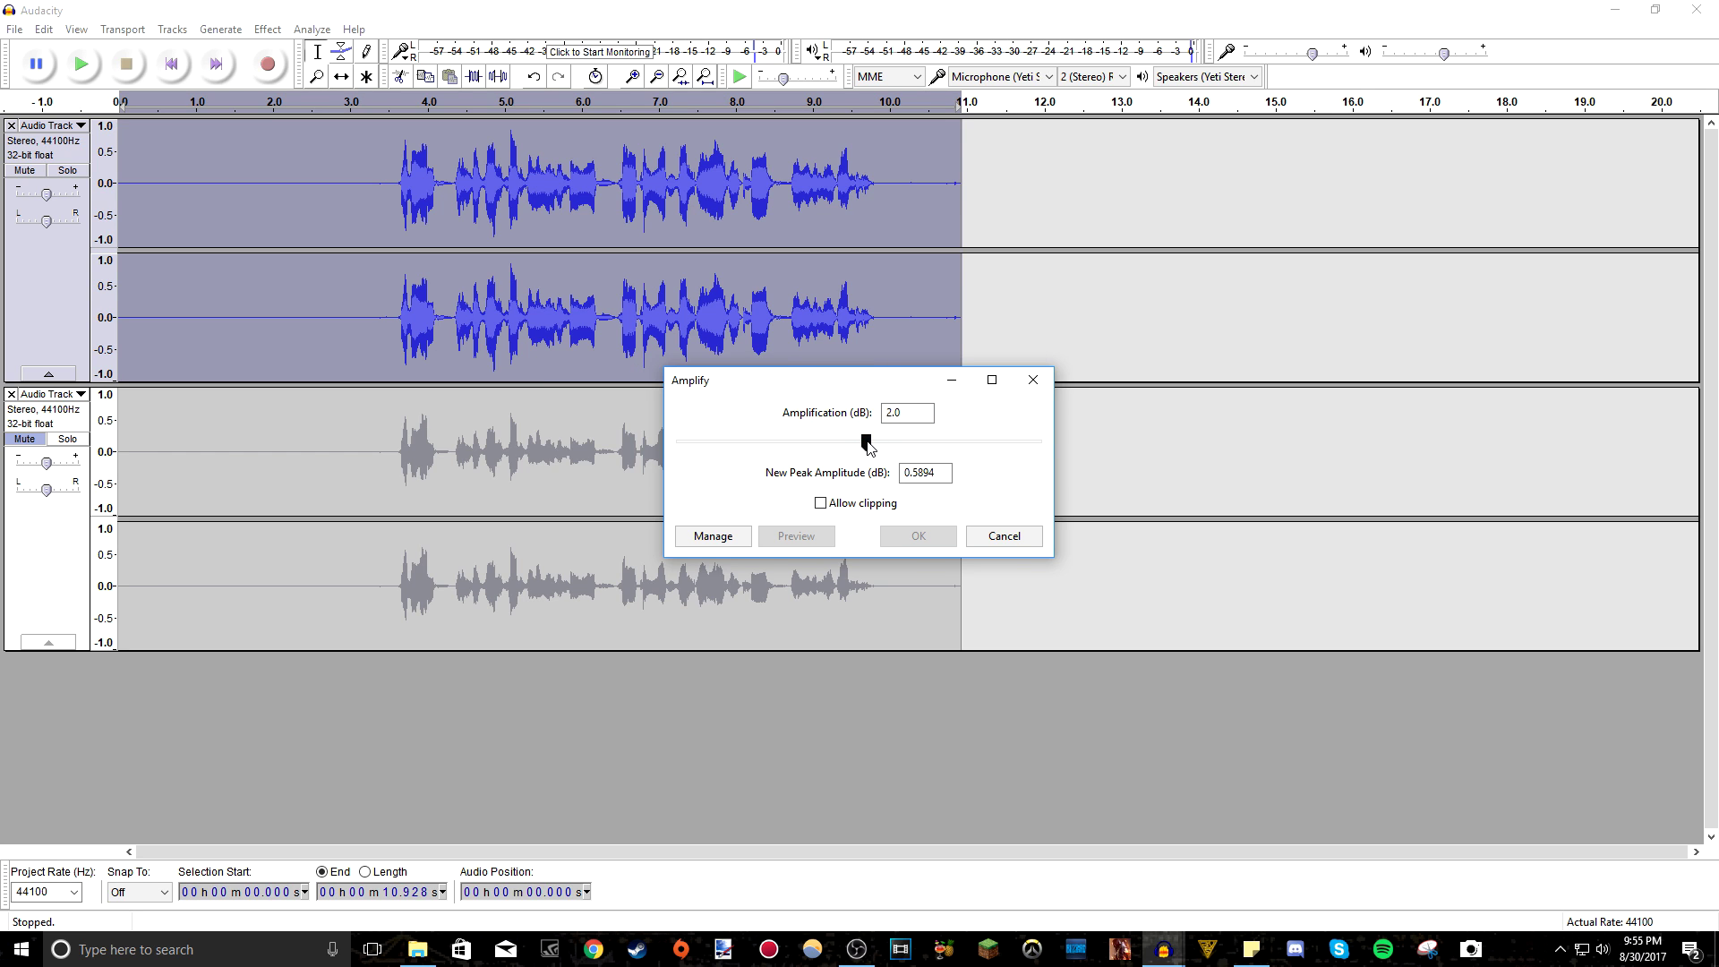
drag(868, 448, 866, 448)
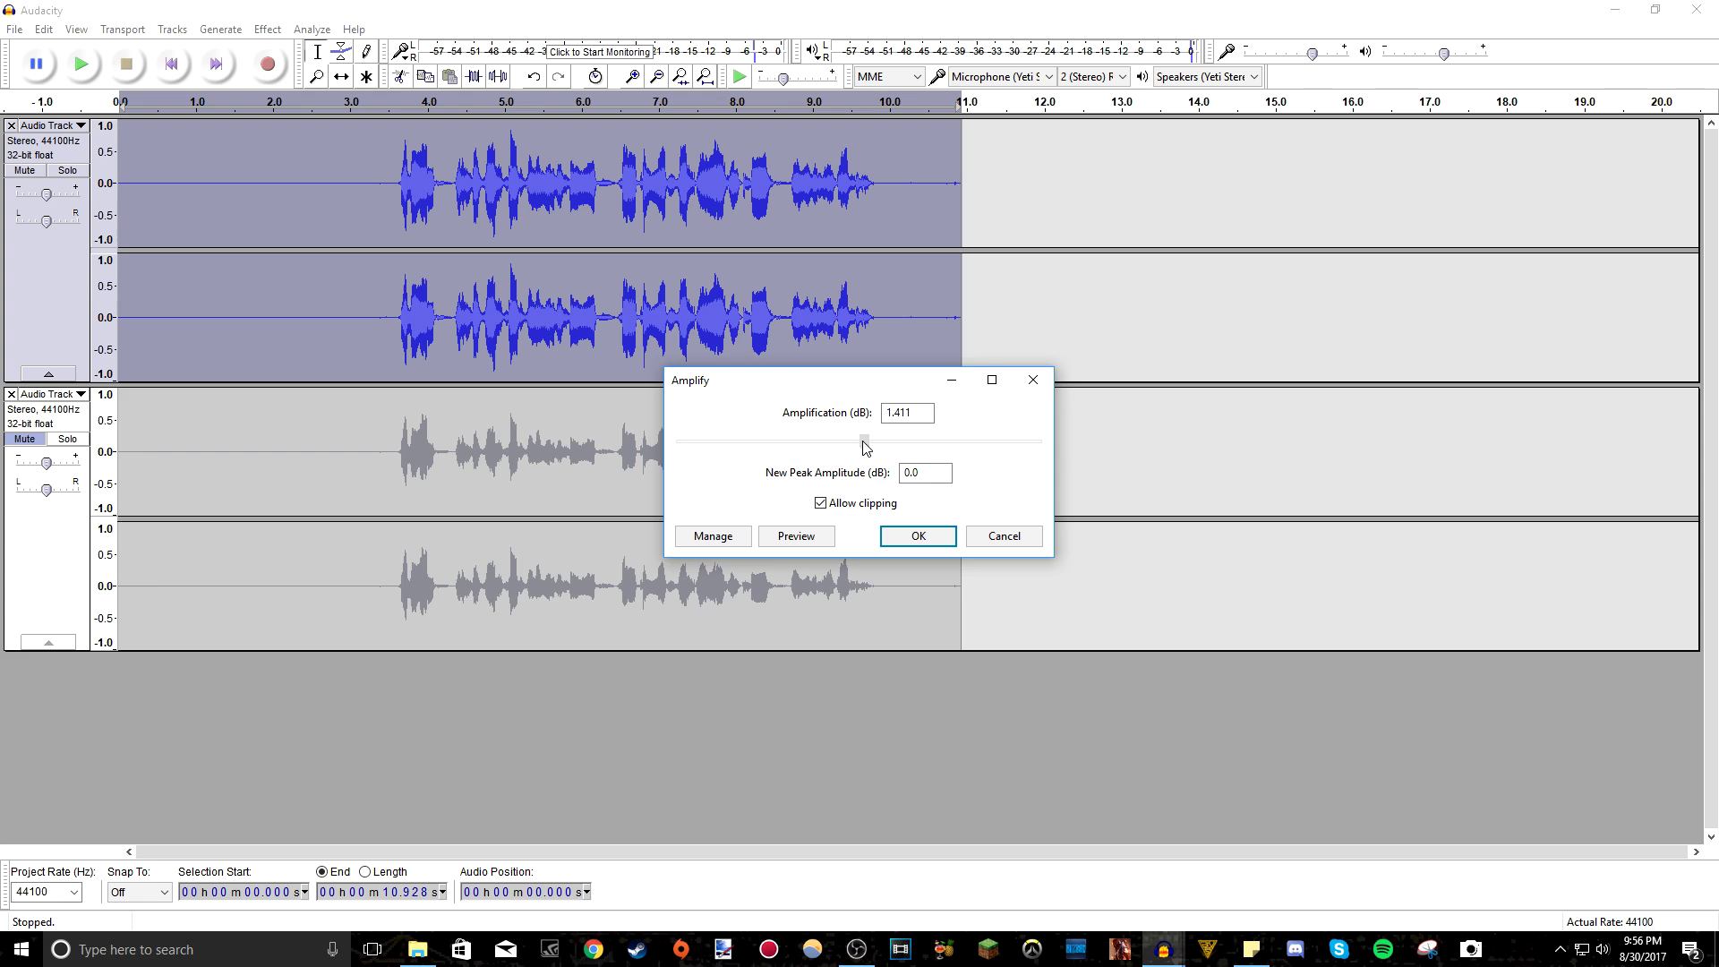
drag(866, 448, 868, 447)
click(863, 506)
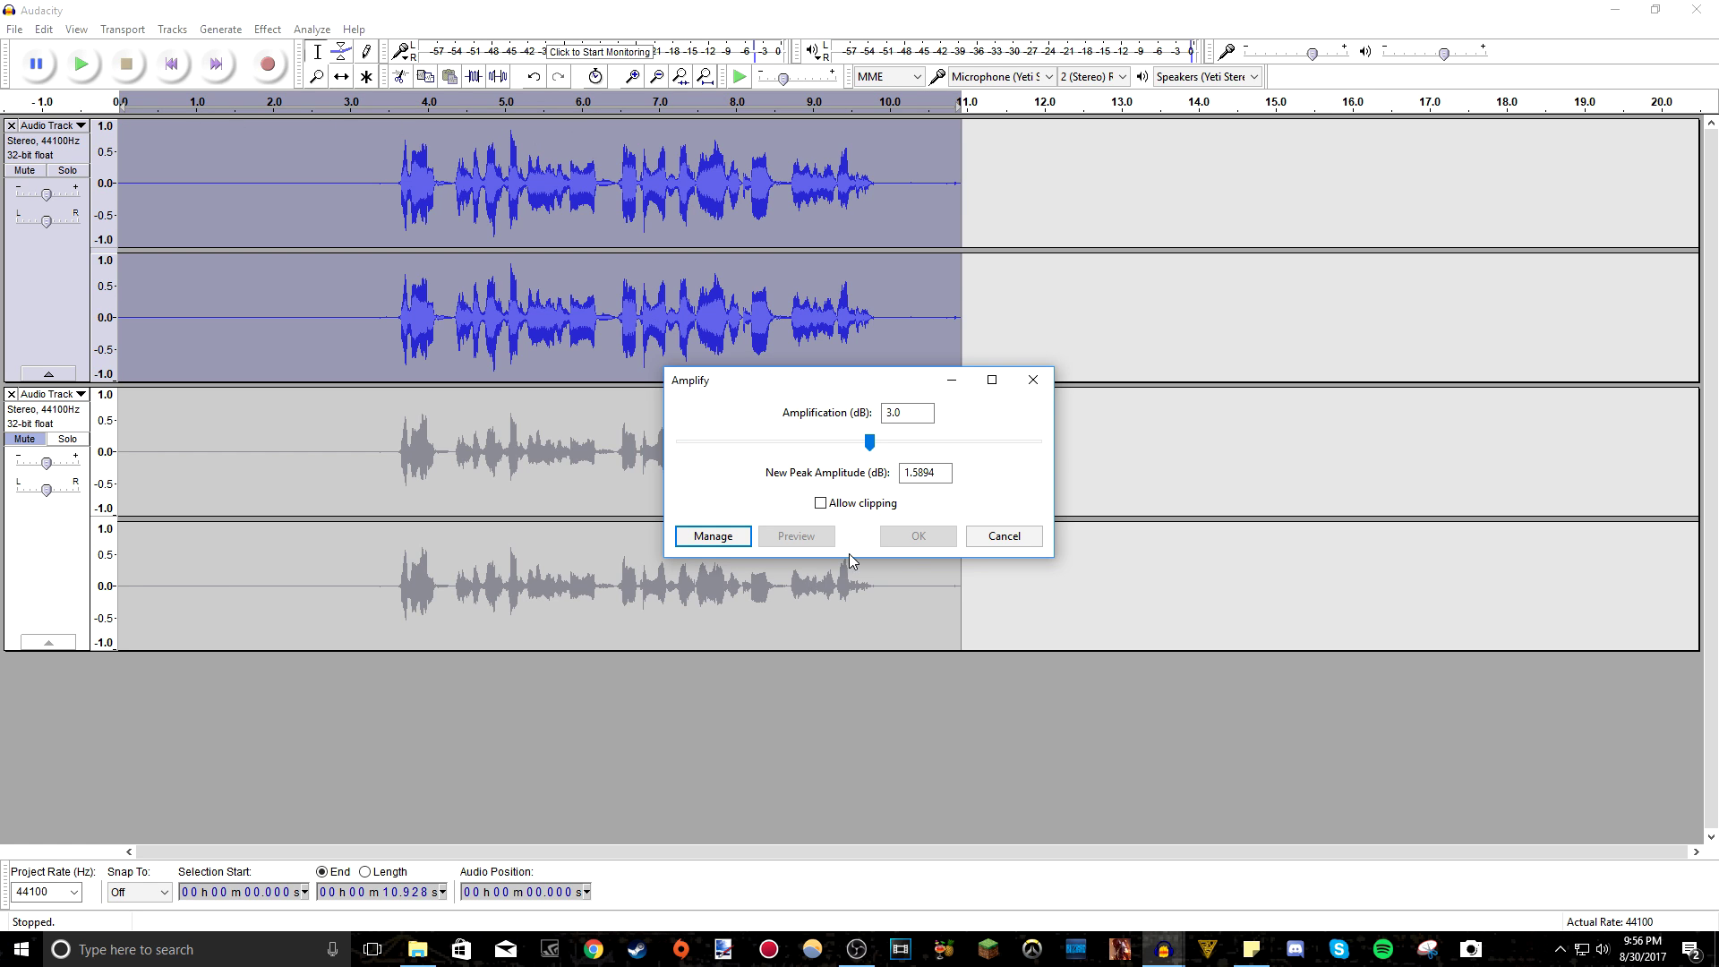
click(871, 440)
drag(872, 445, 864, 448)
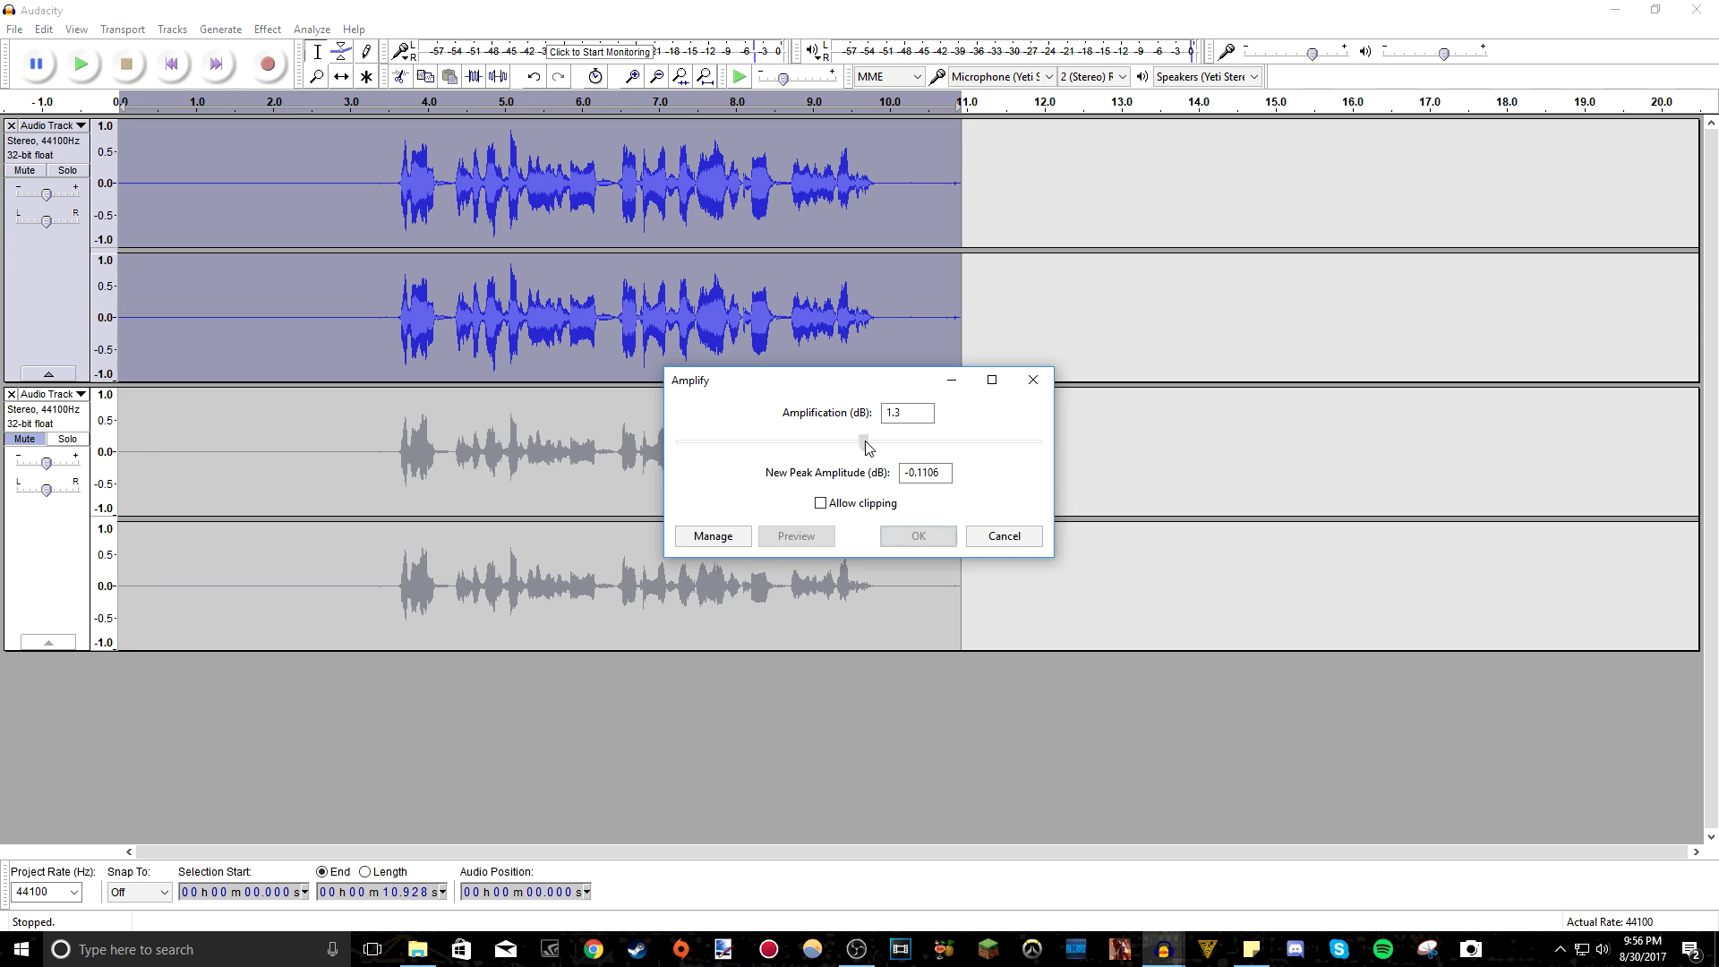
click(861, 504)
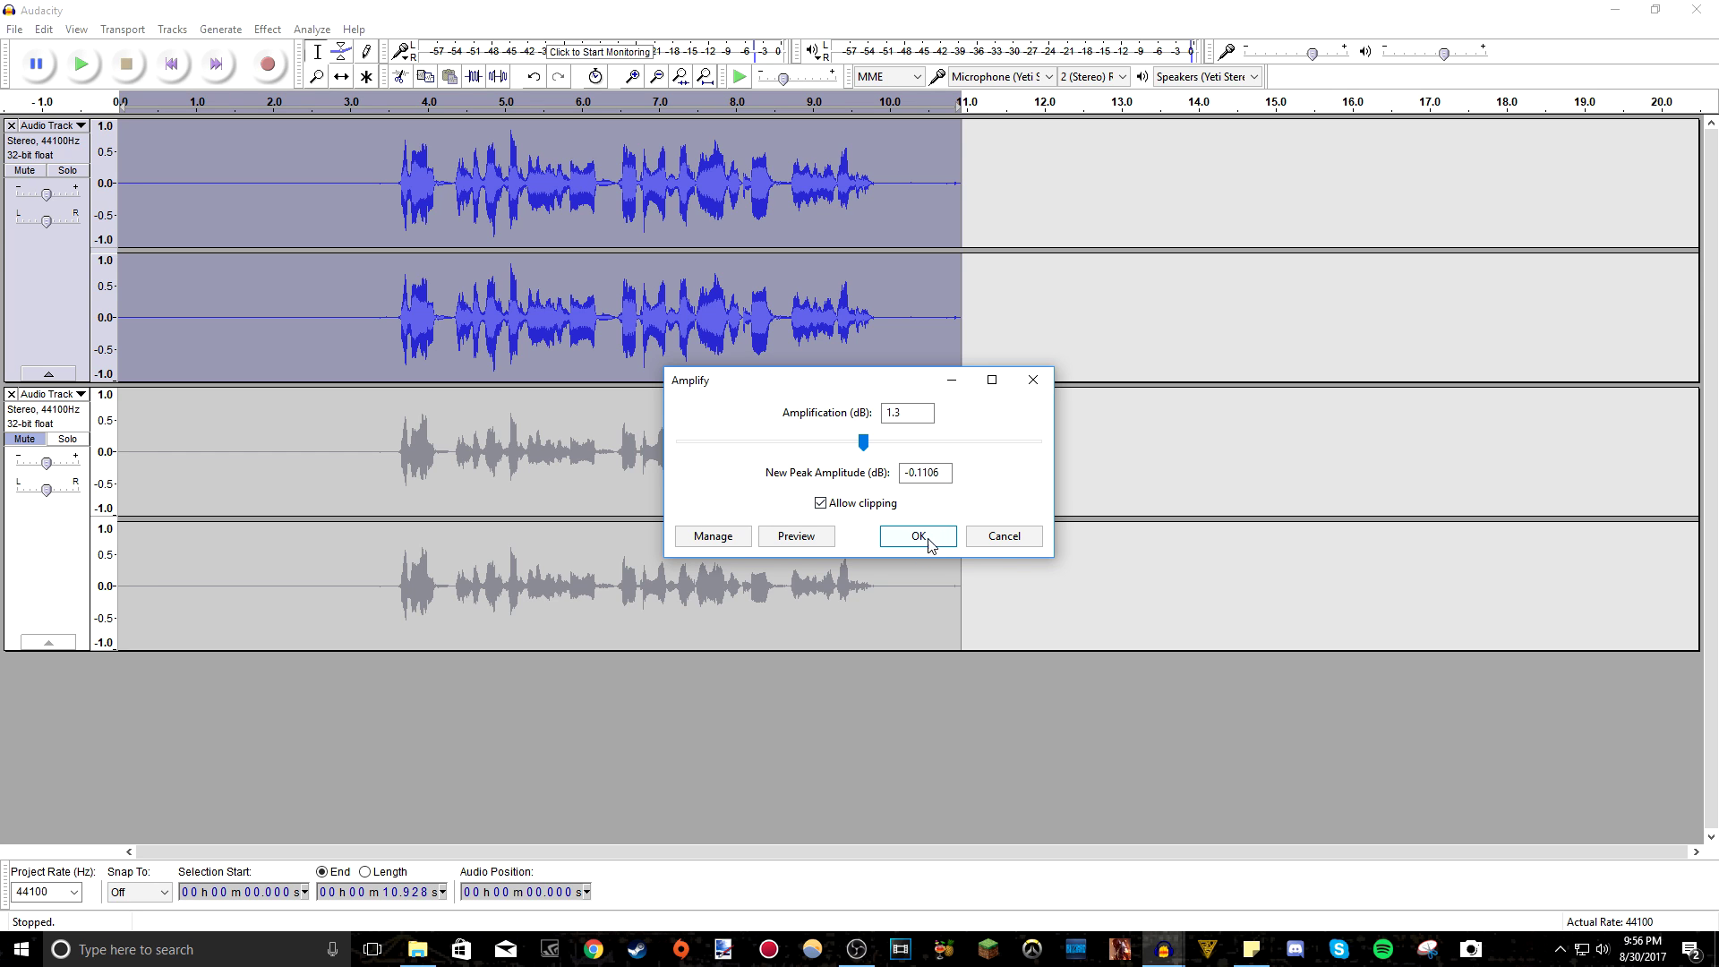
click(919, 535)
Reapply Amplify to the track, reaching a new peak amplitude of 1.1894 dB
click(724, 201)
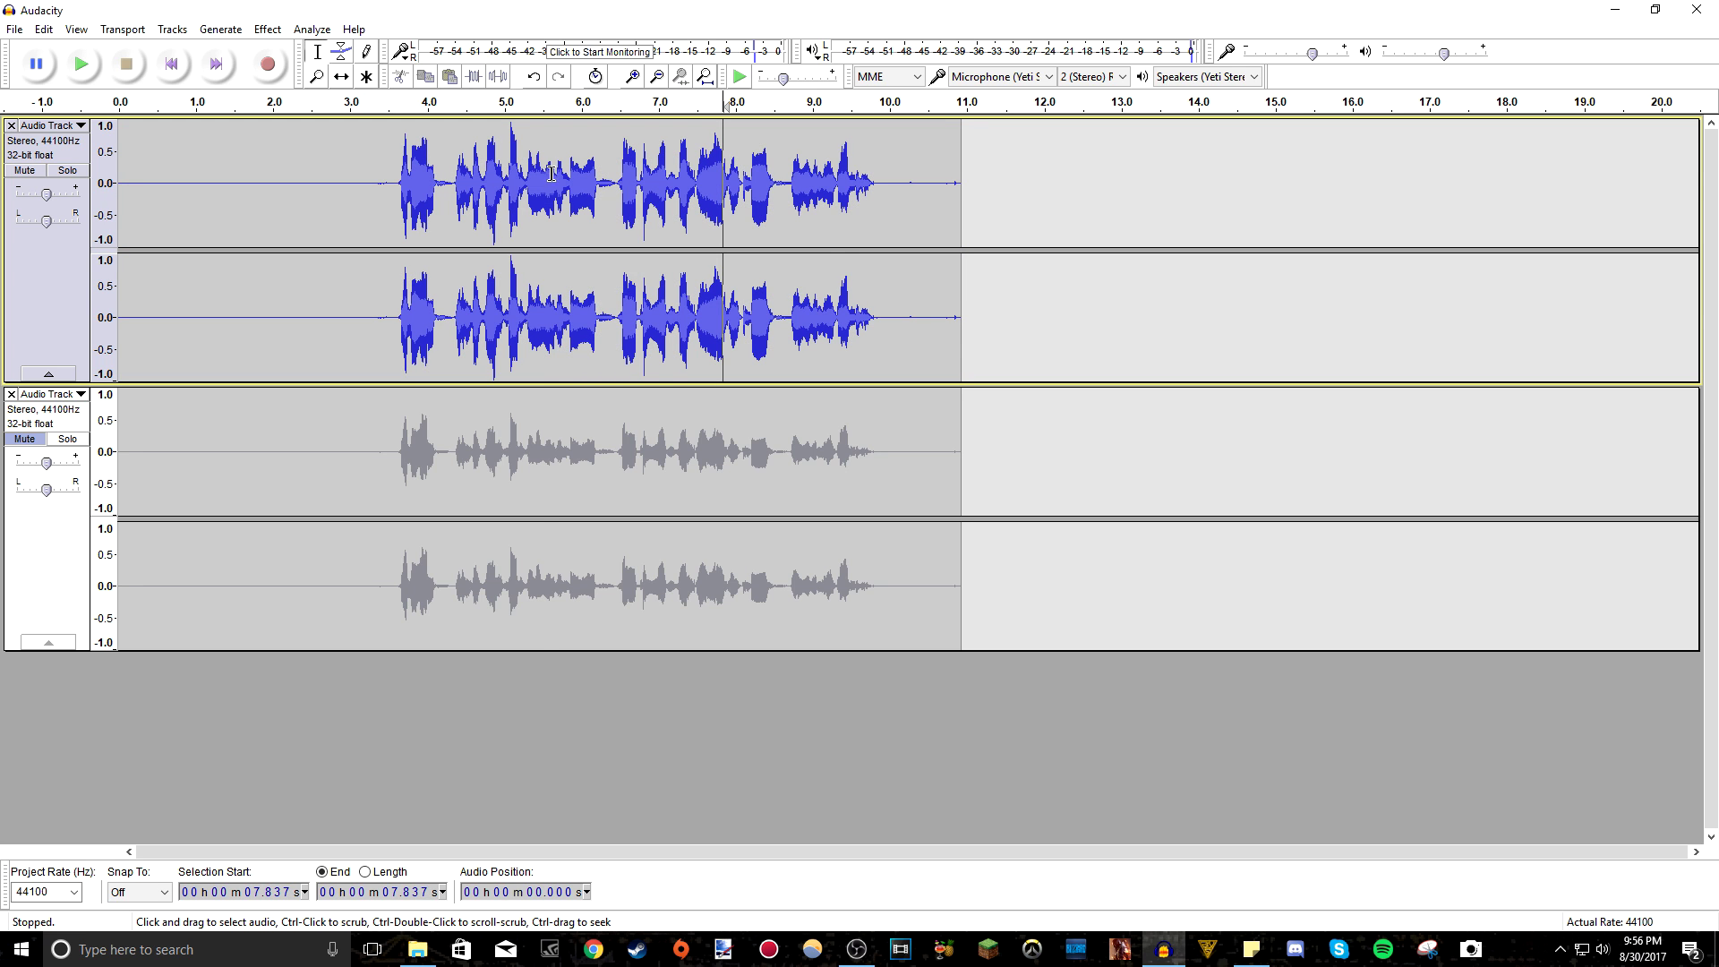
click(266, 30)
click(342, 82)
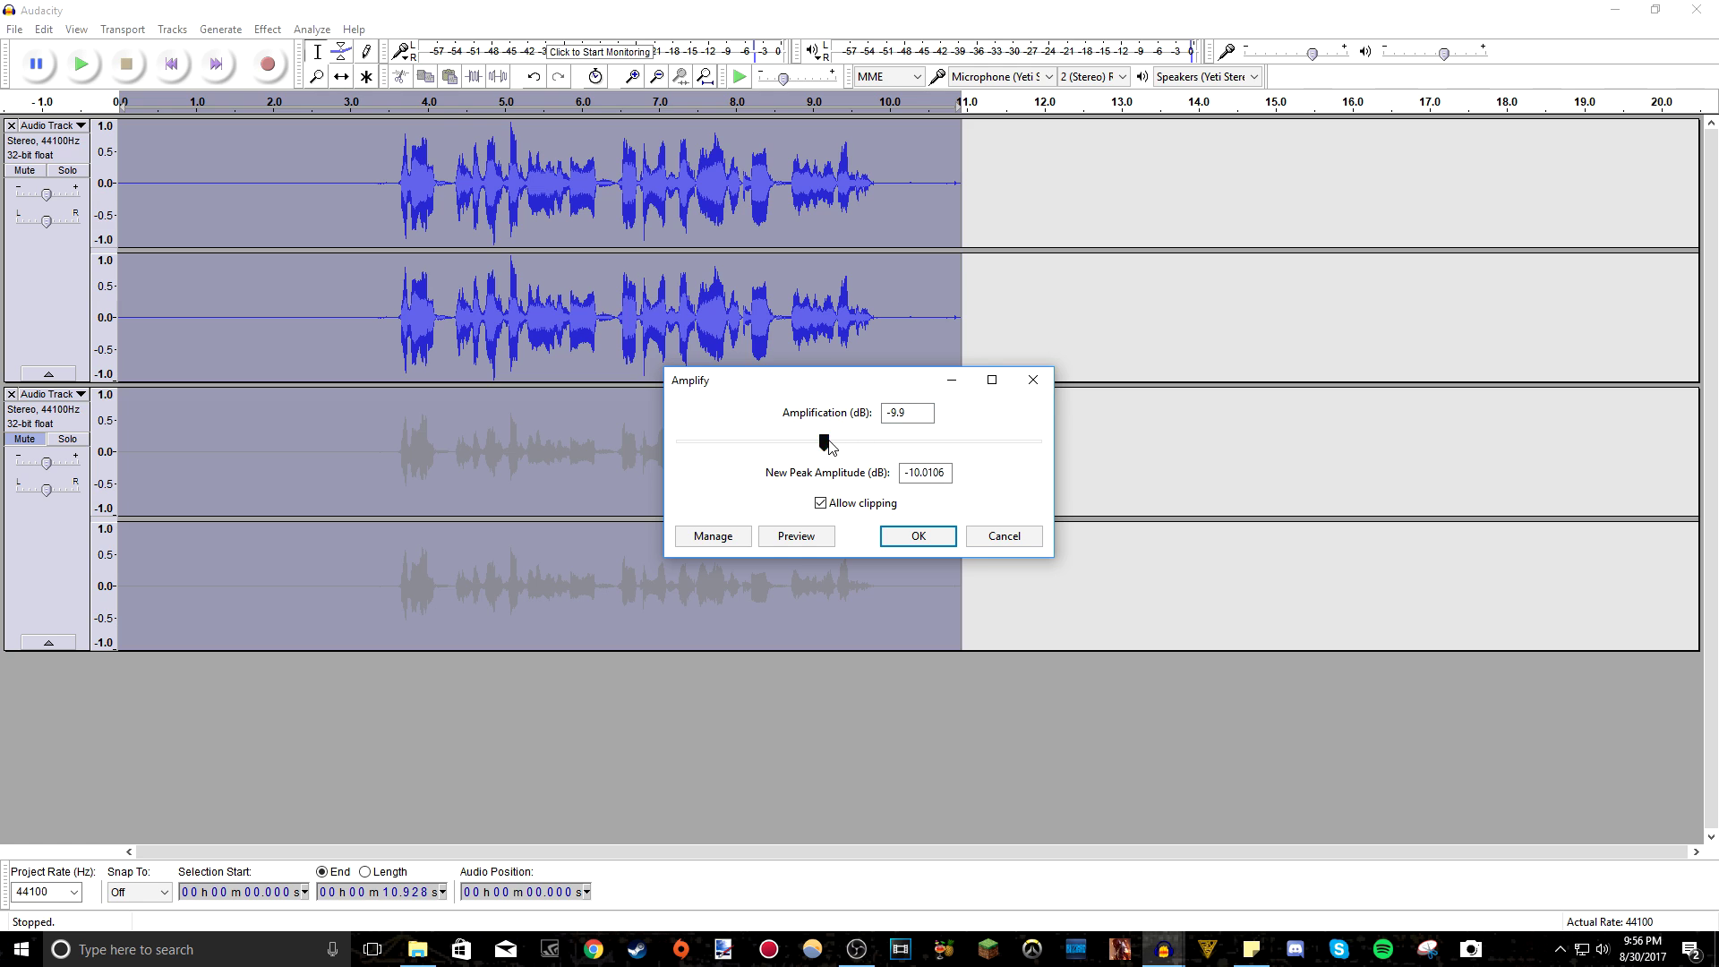
drag(825, 442, 865, 448)
click(915, 537)
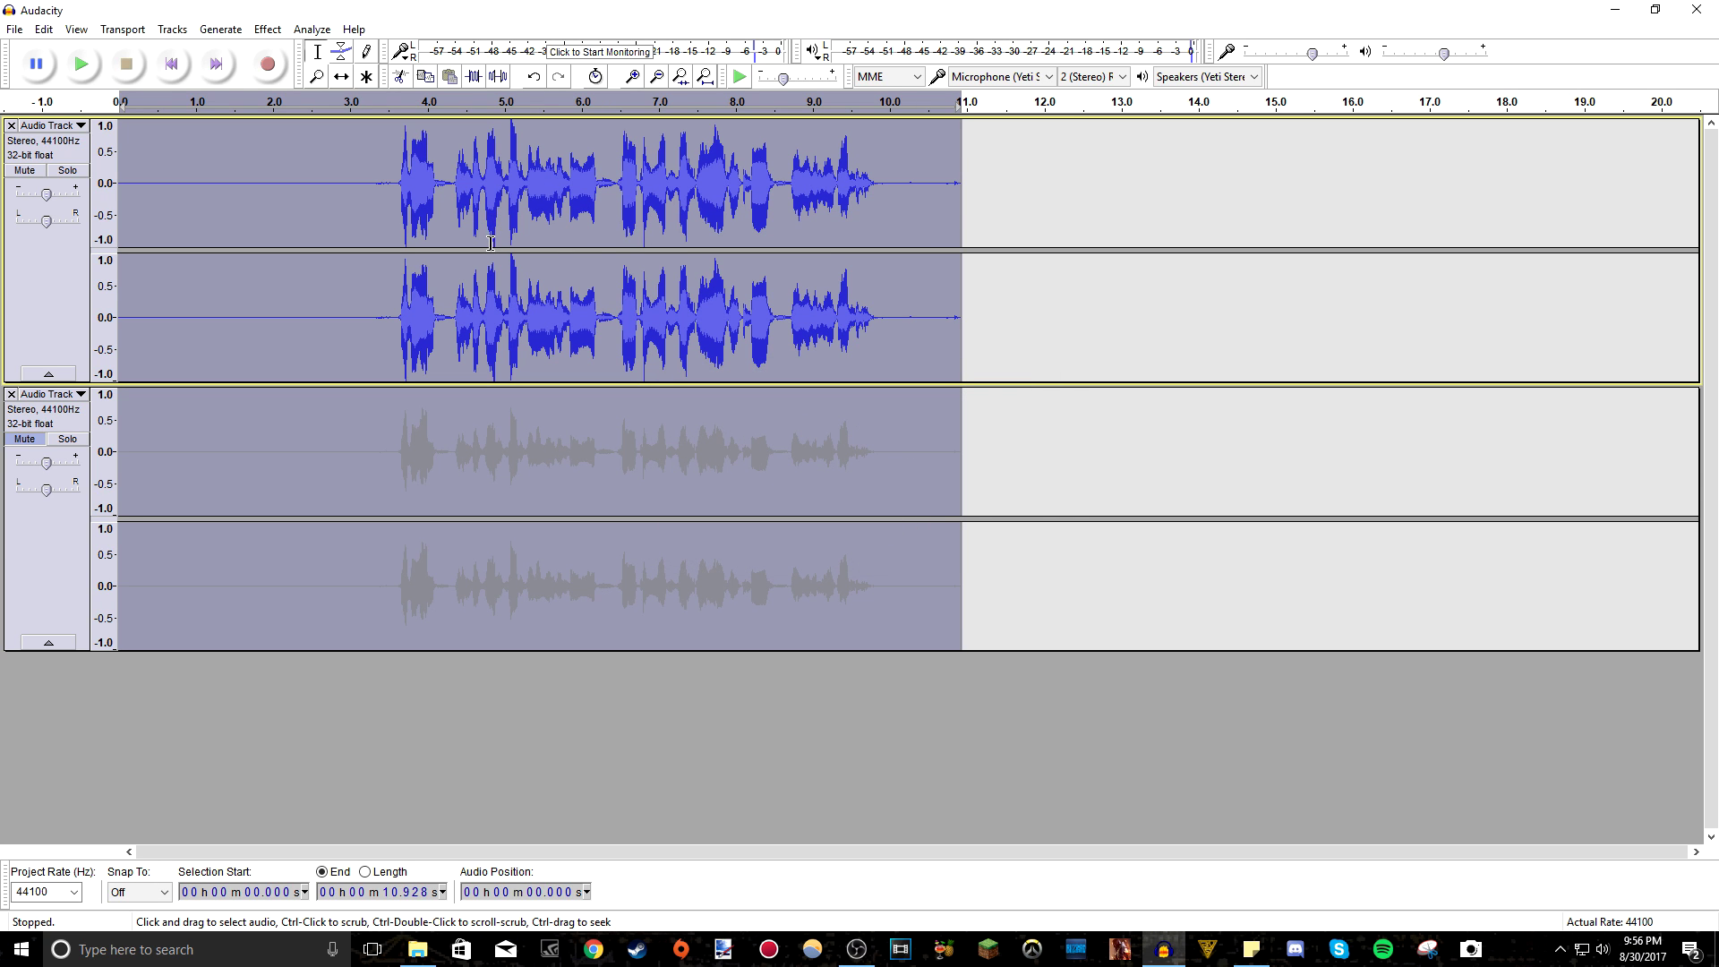
Zoom in on the louder waveform, zoom back out, and select the entire first track
ctrl+scroll(492, 242, up, 3)
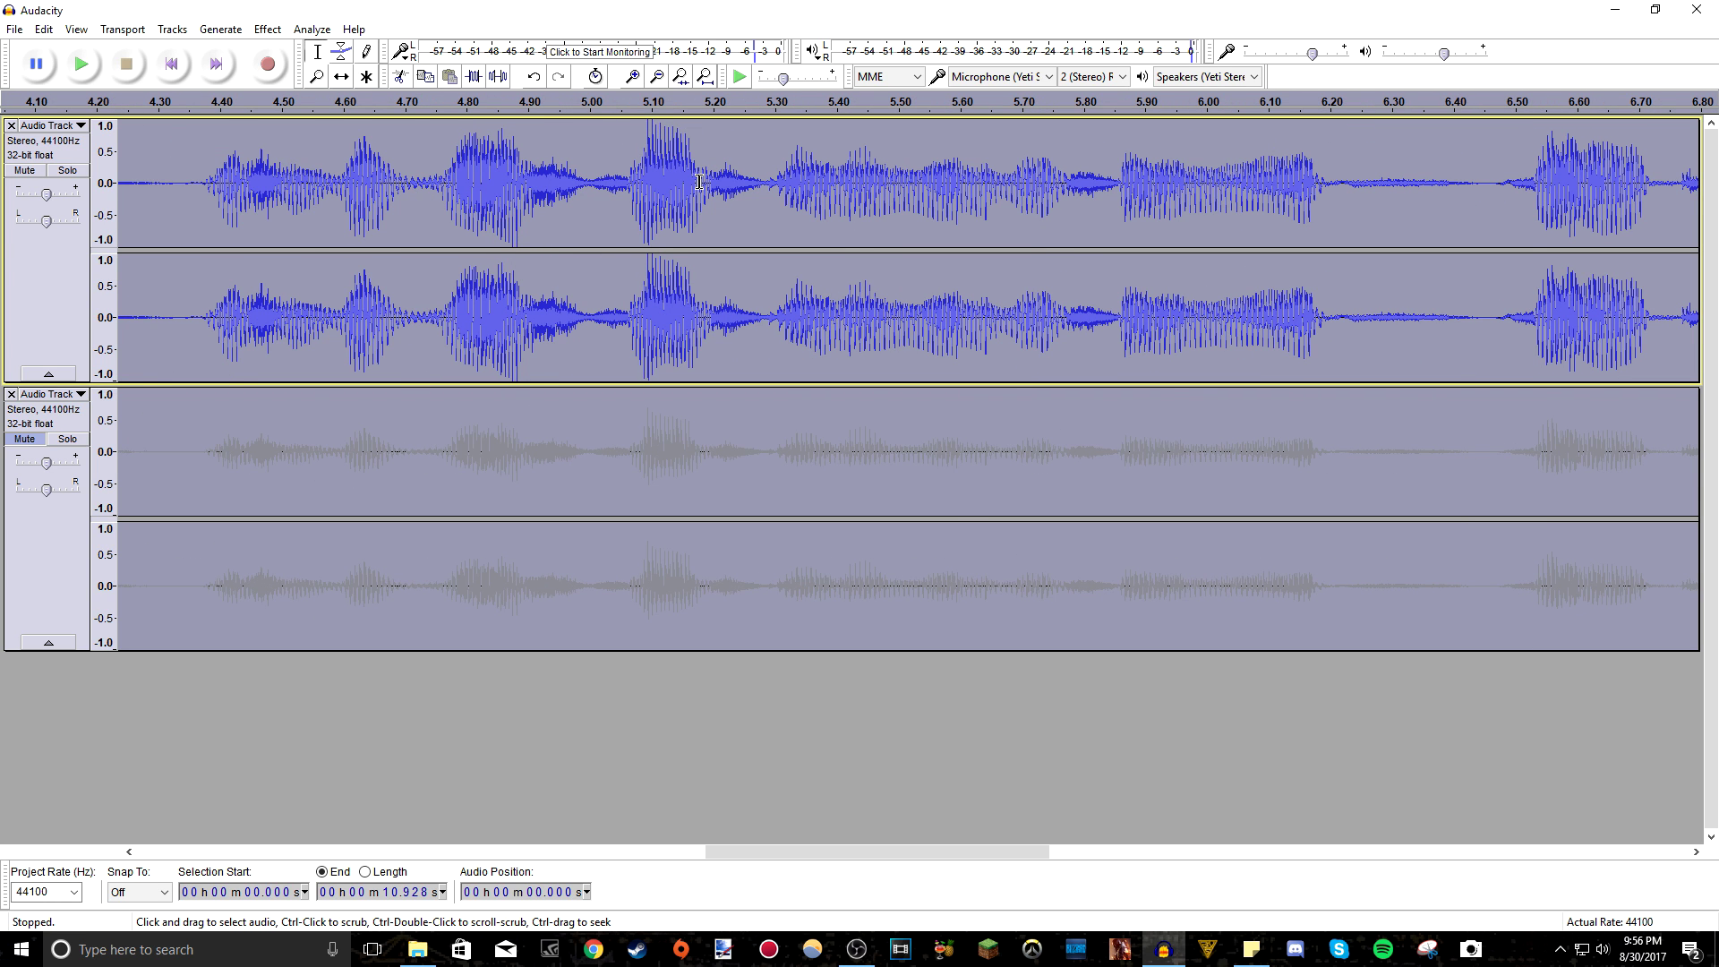
ctrl+scroll(699, 182, down, 2)
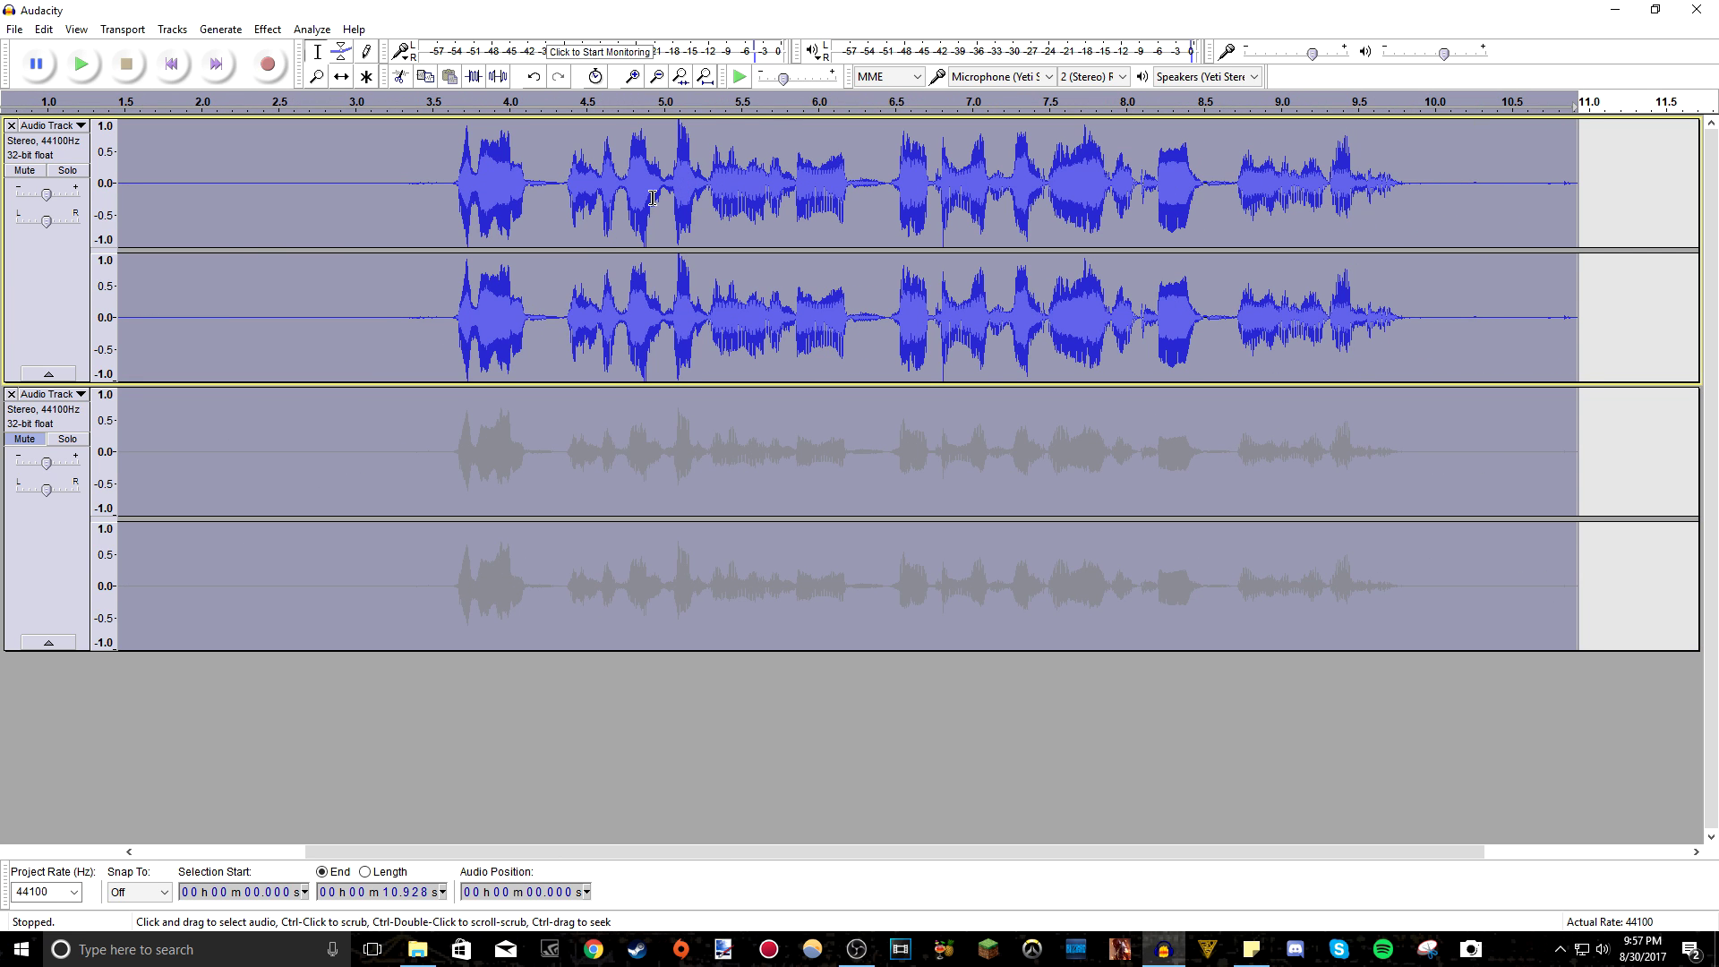
ctrl+scroll(653, 198, down, 1)
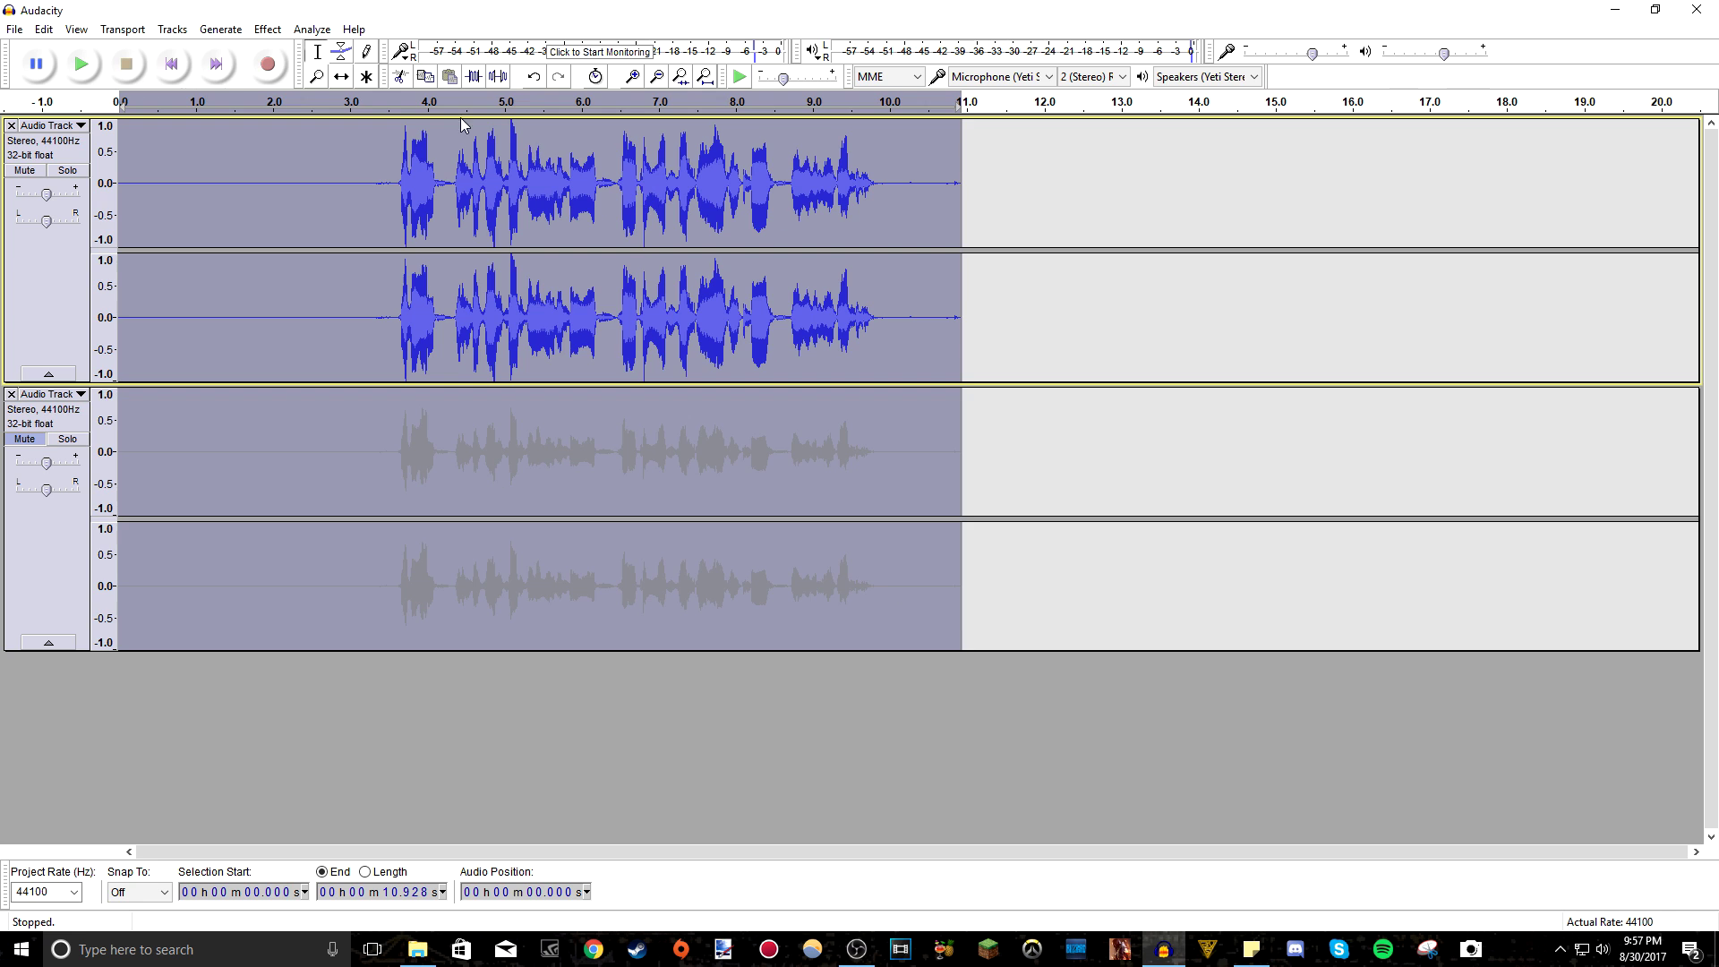
click(510, 133)
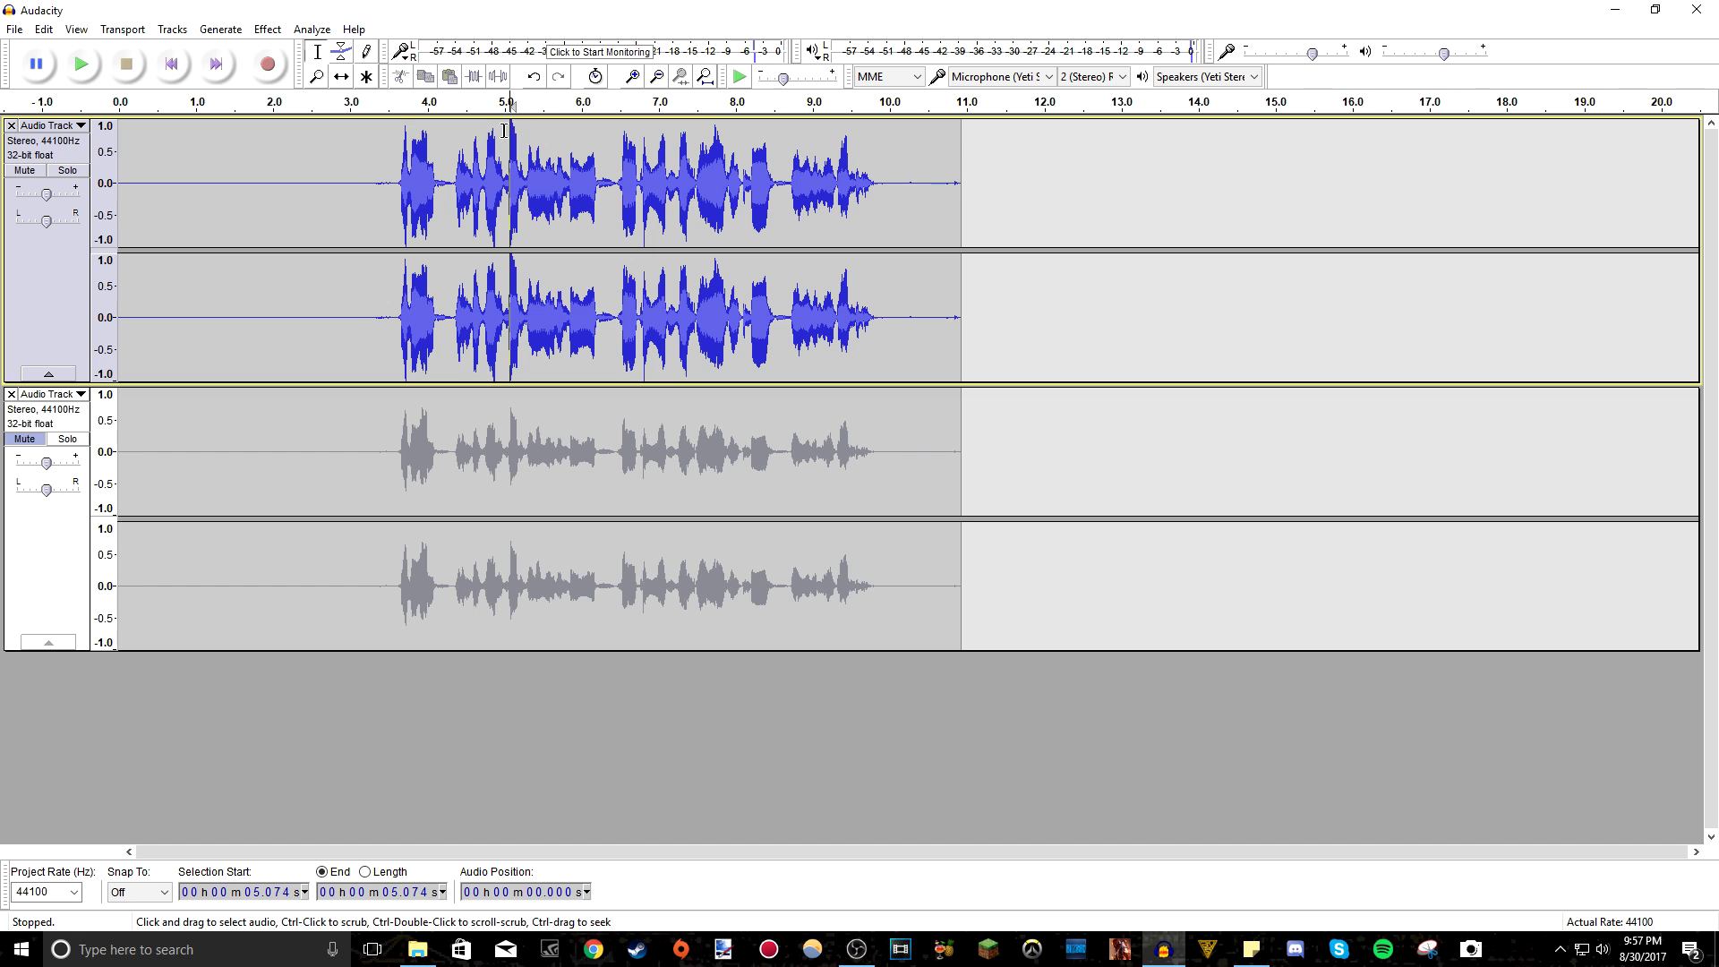
click(65, 318)
Apply a Hard Limit at -0.50 dB to the first track, then view the whole clip
click(272, 29)
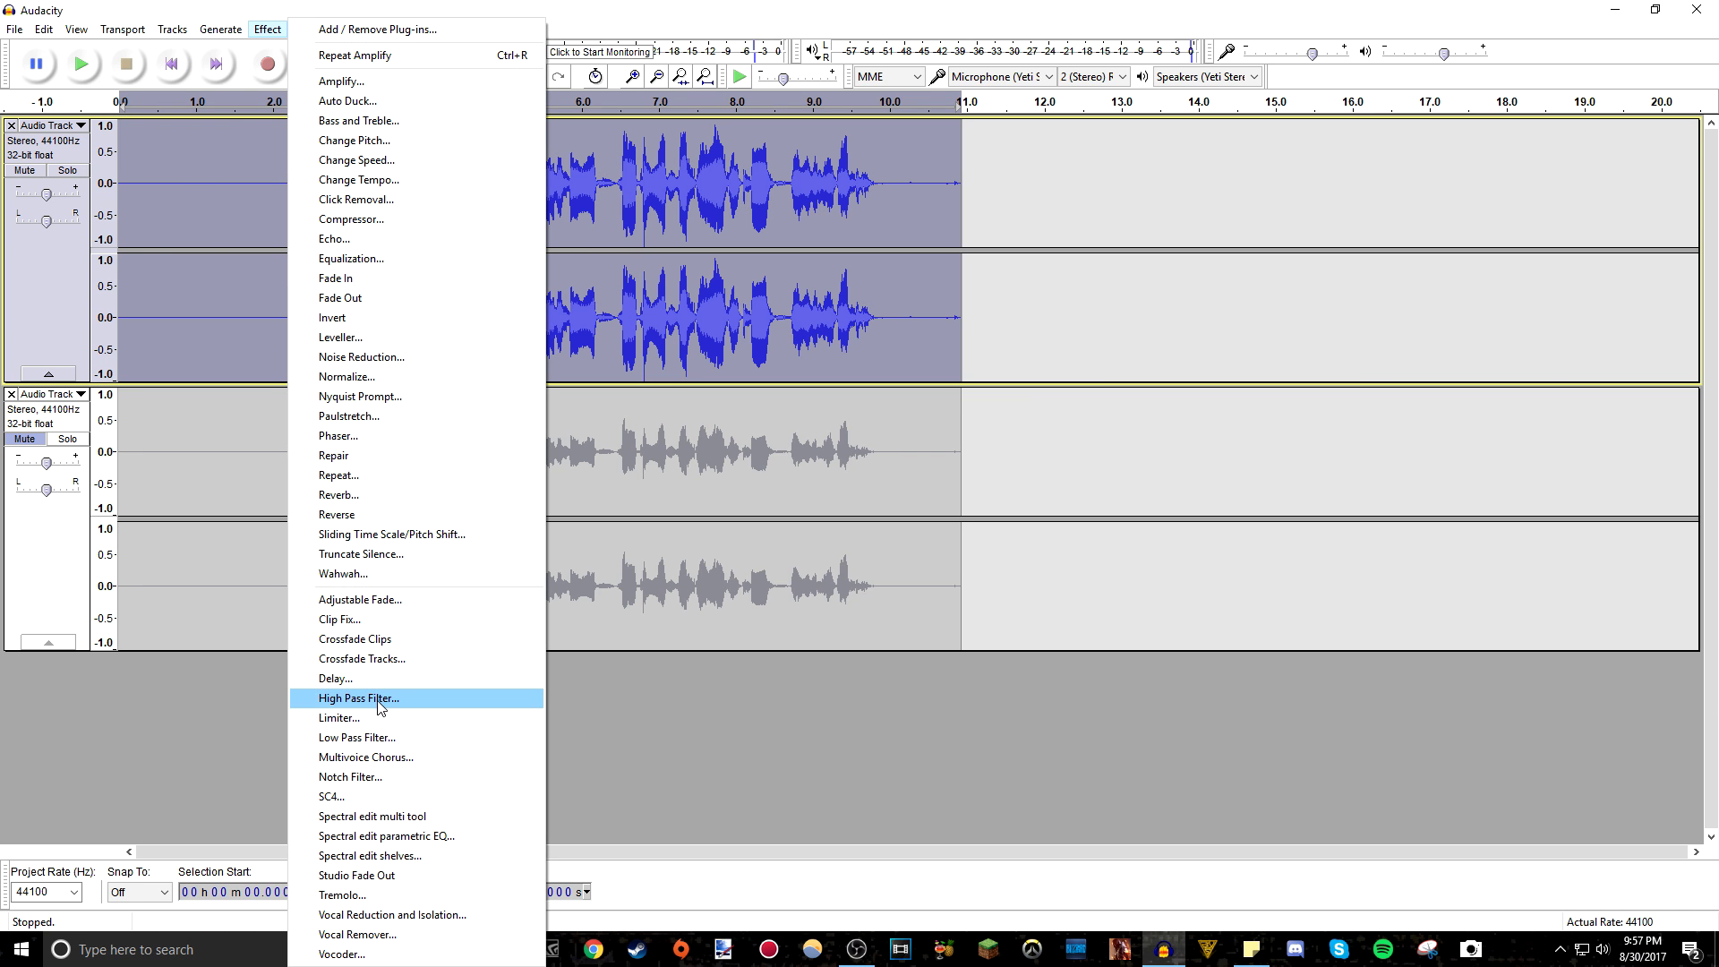
click(365, 717)
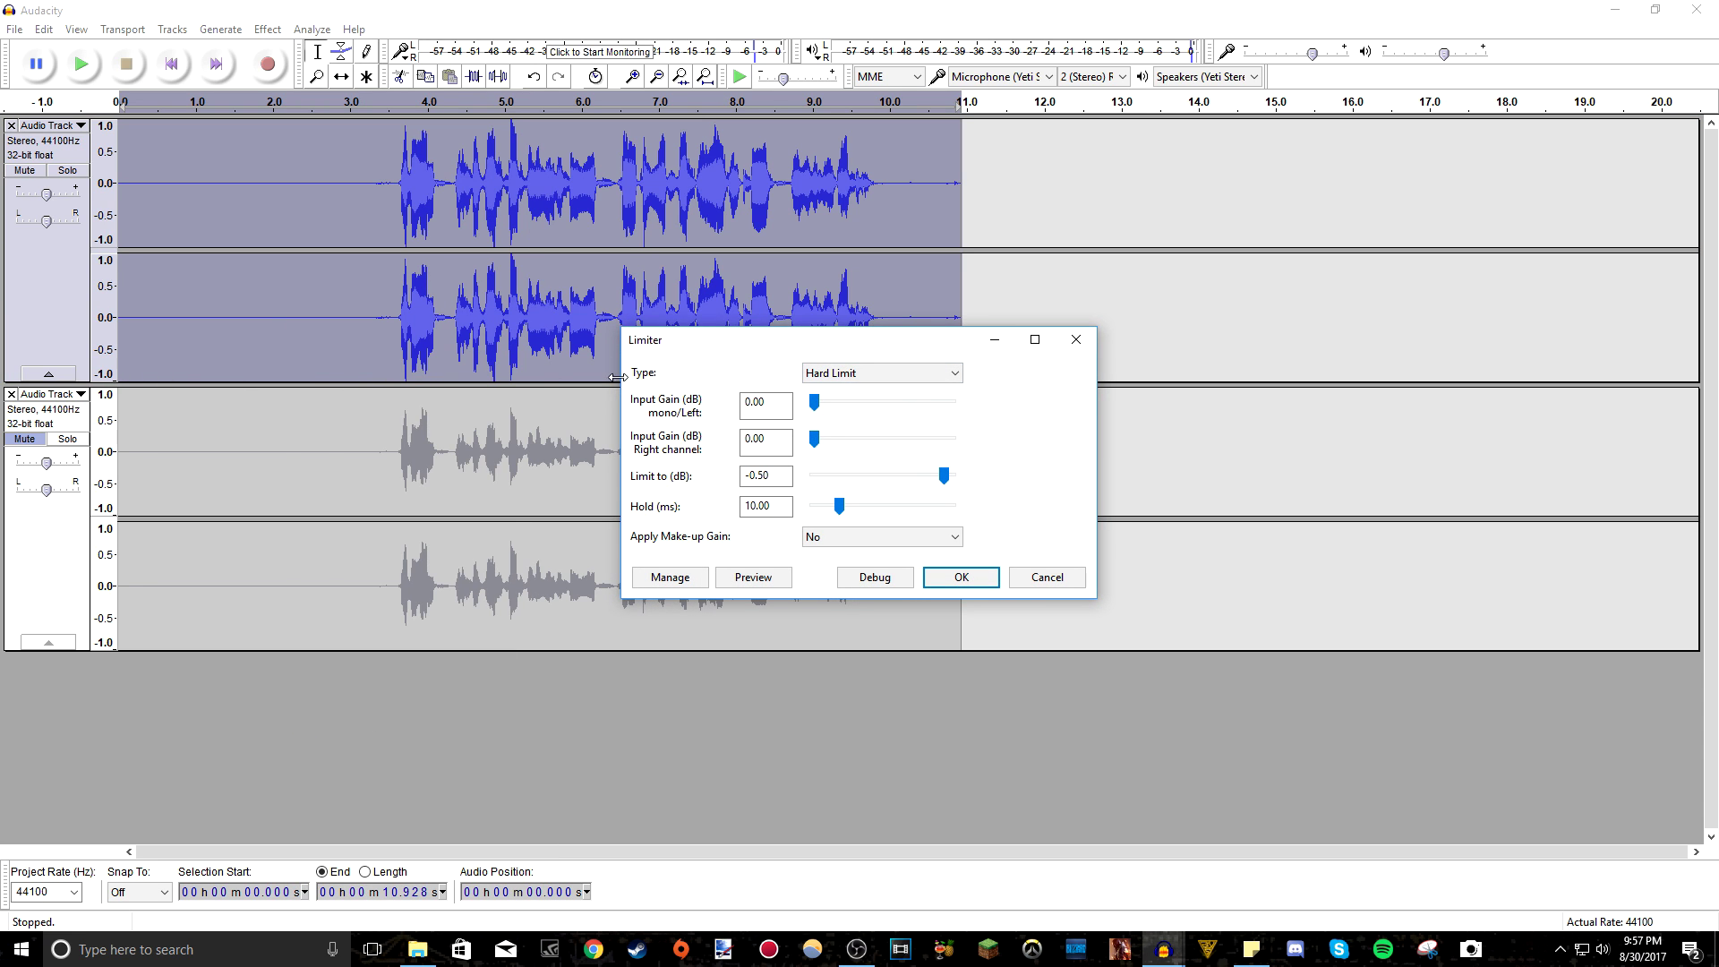
click(951, 373)
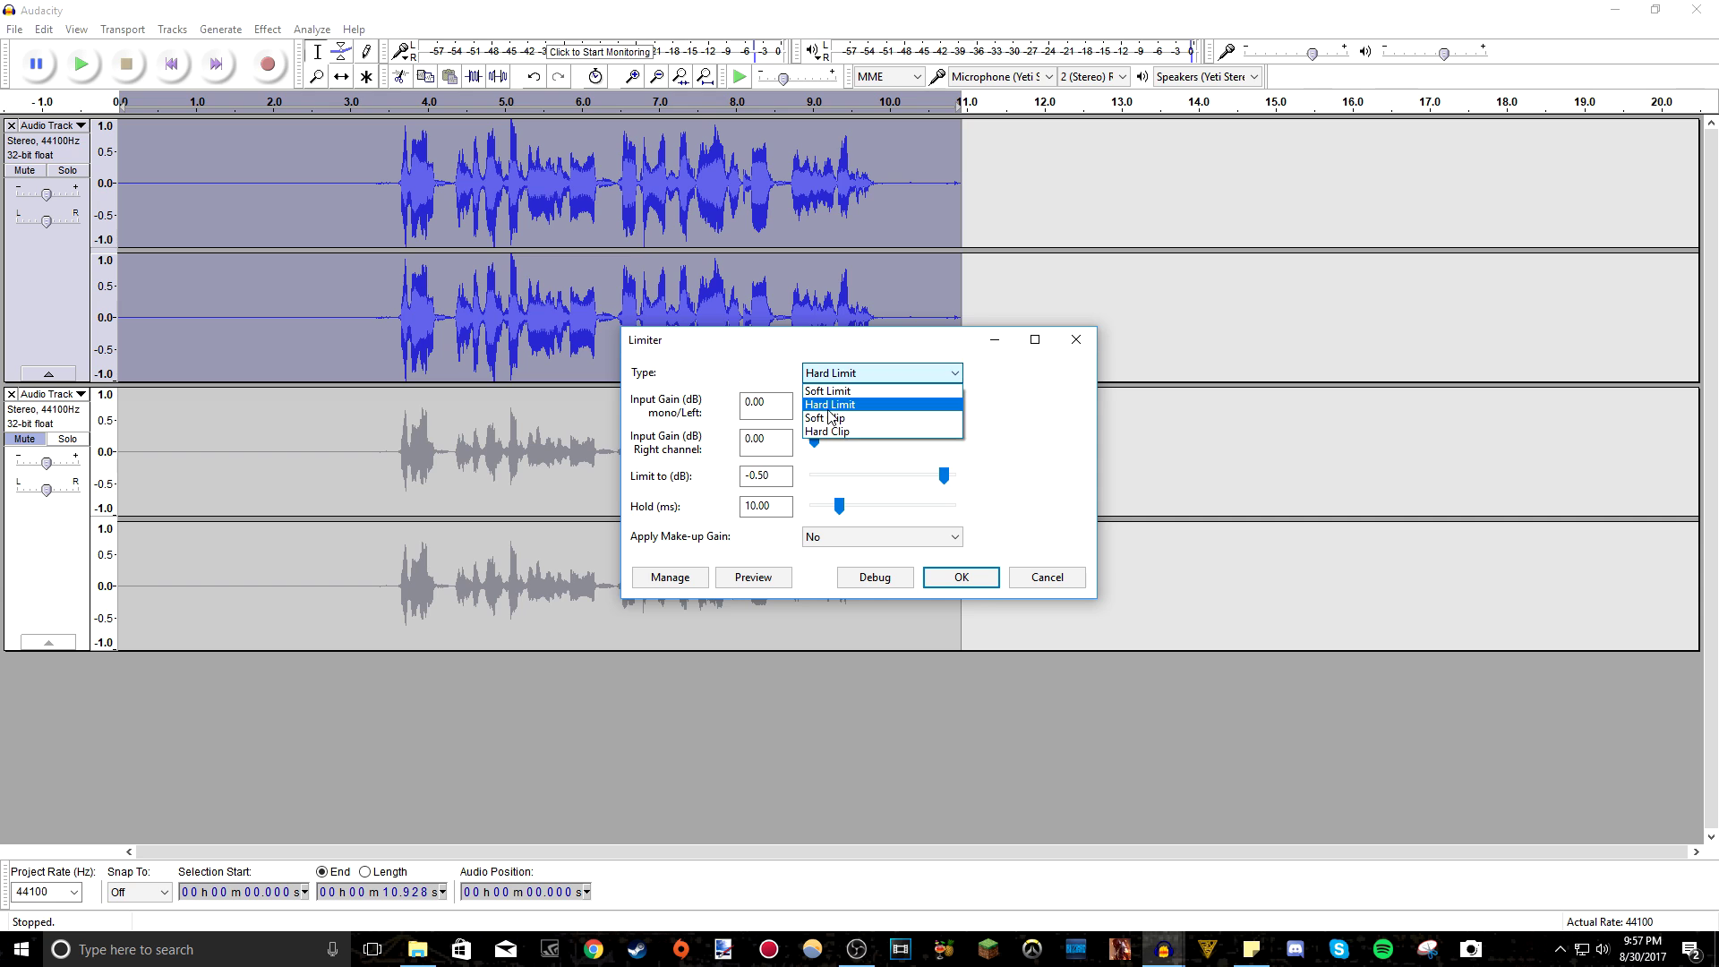
click(819, 405)
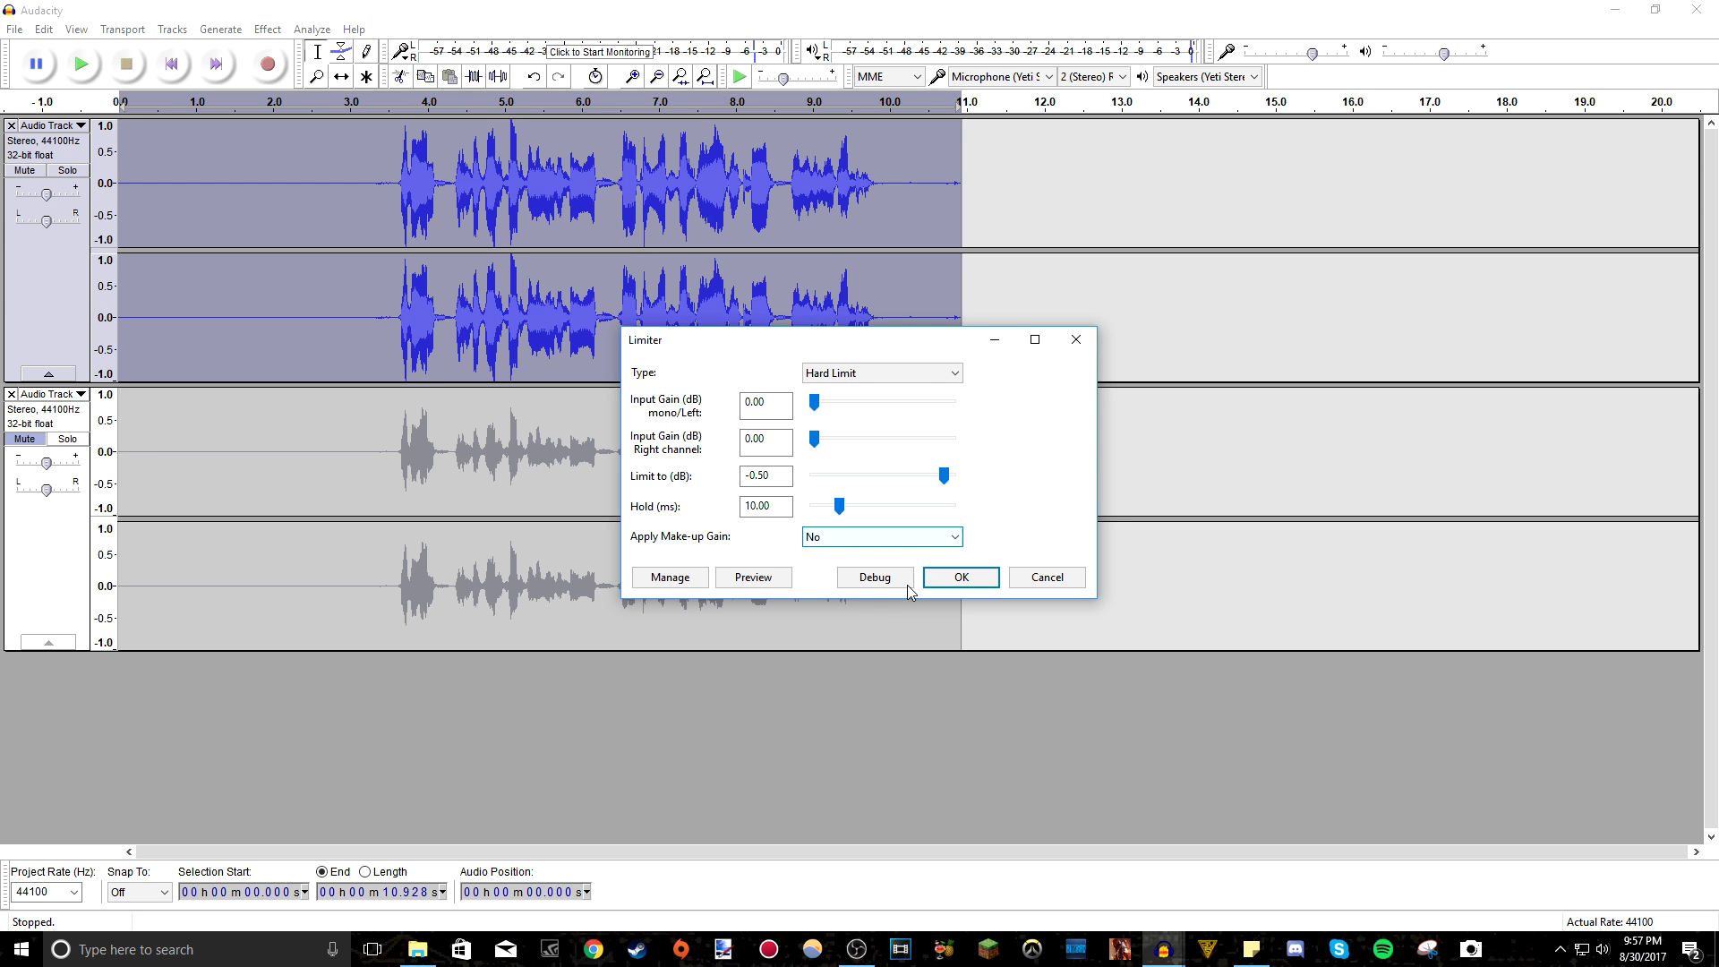
click(961, 578)
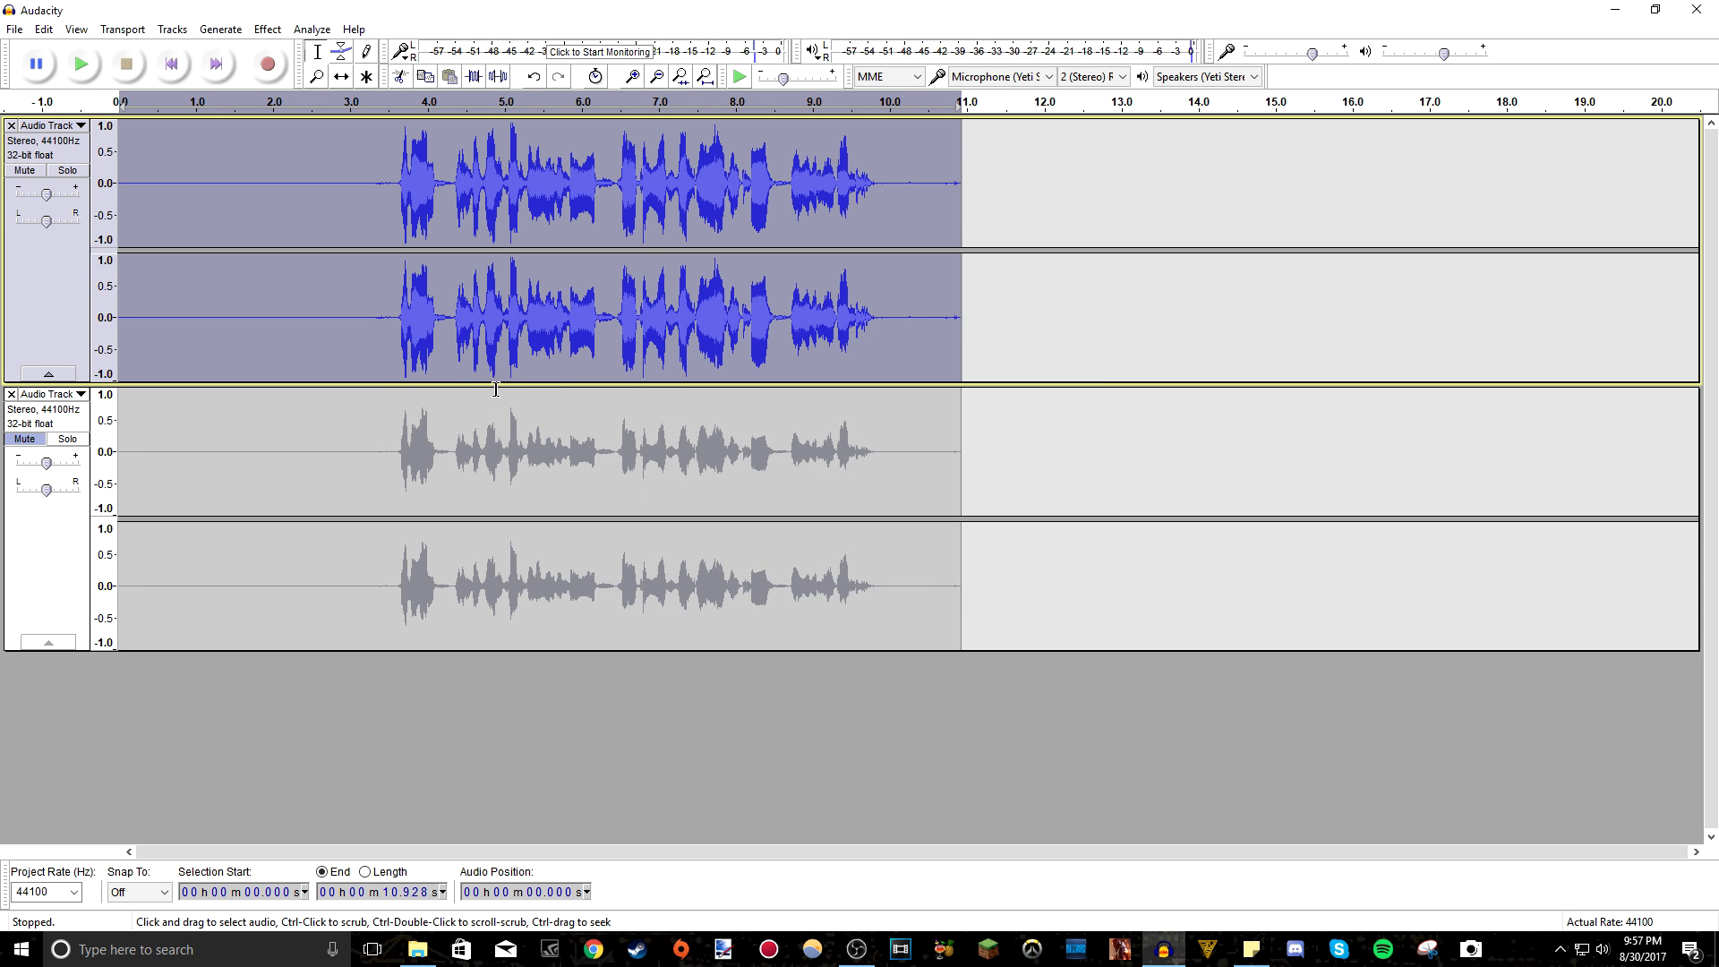
scroll(495, 390, up, 3)
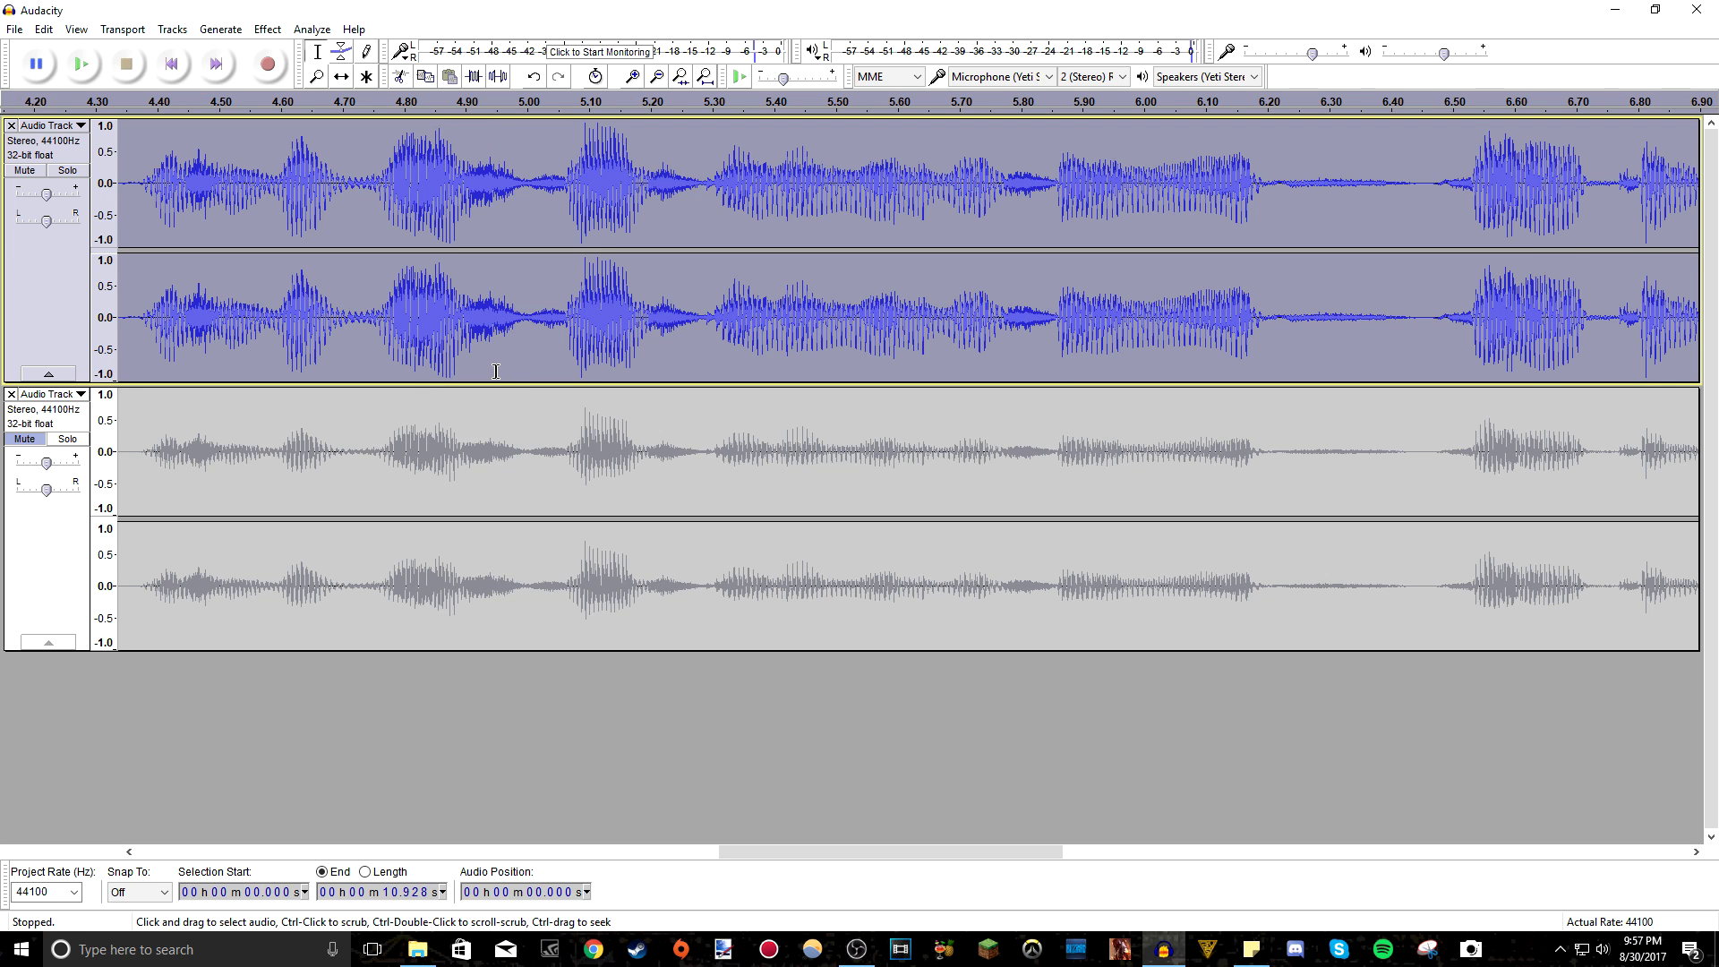
key(ctrl+2)
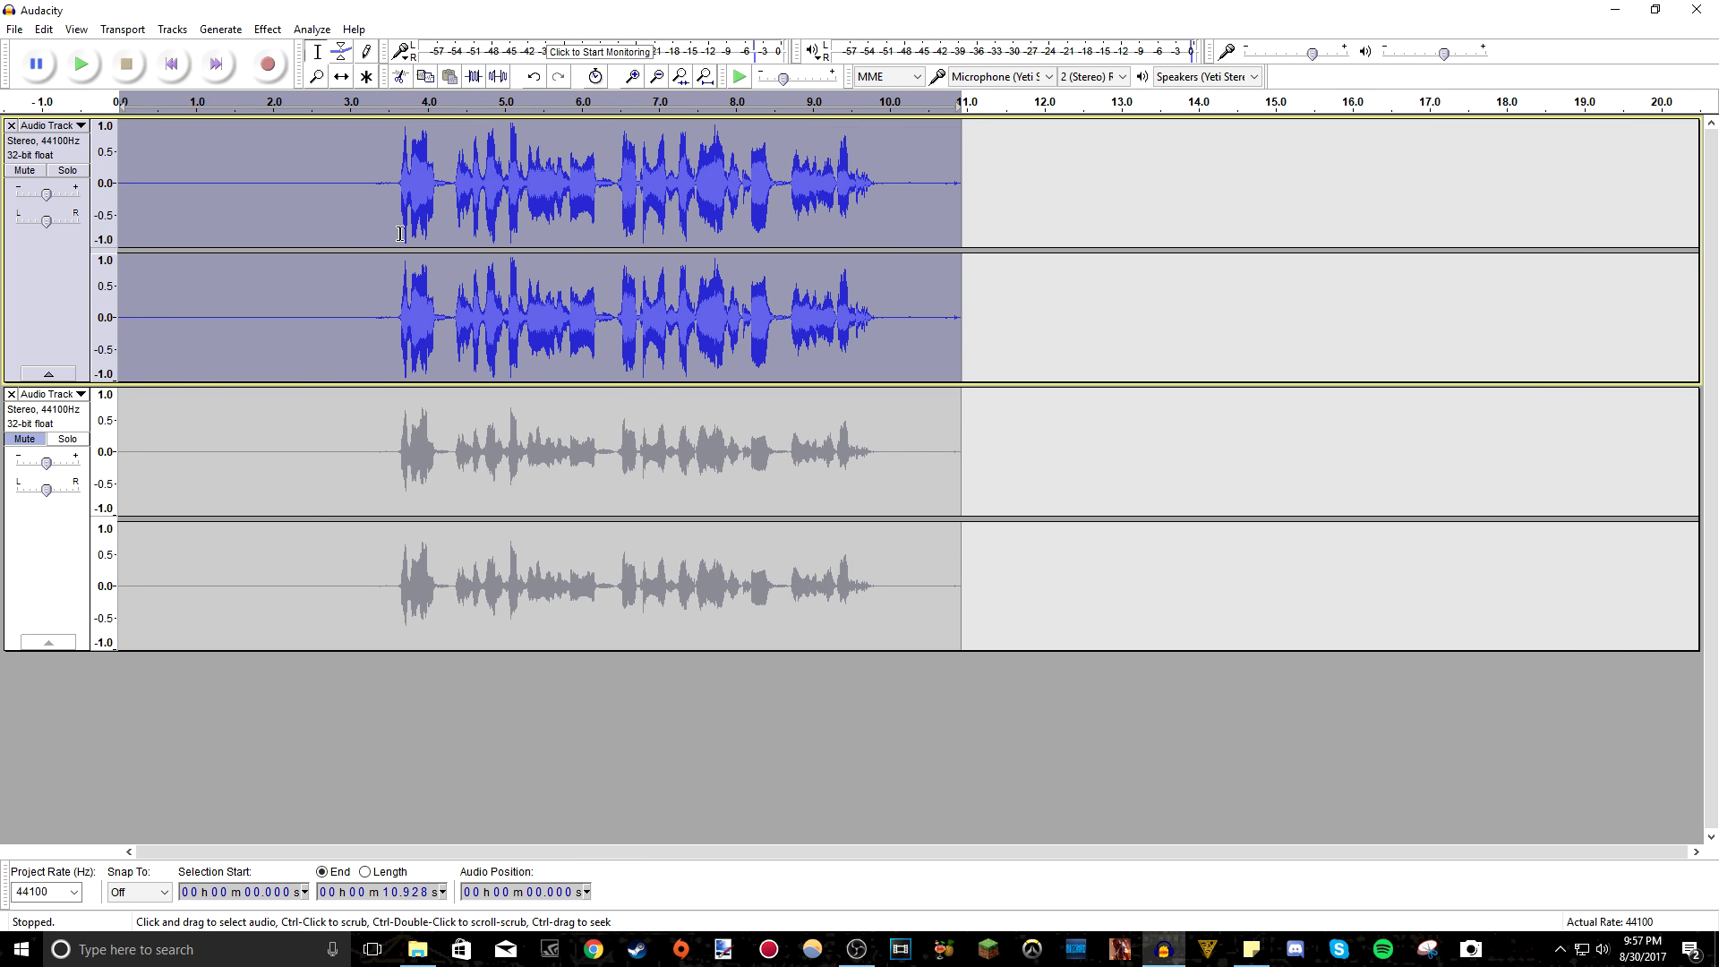
click(398, 190)
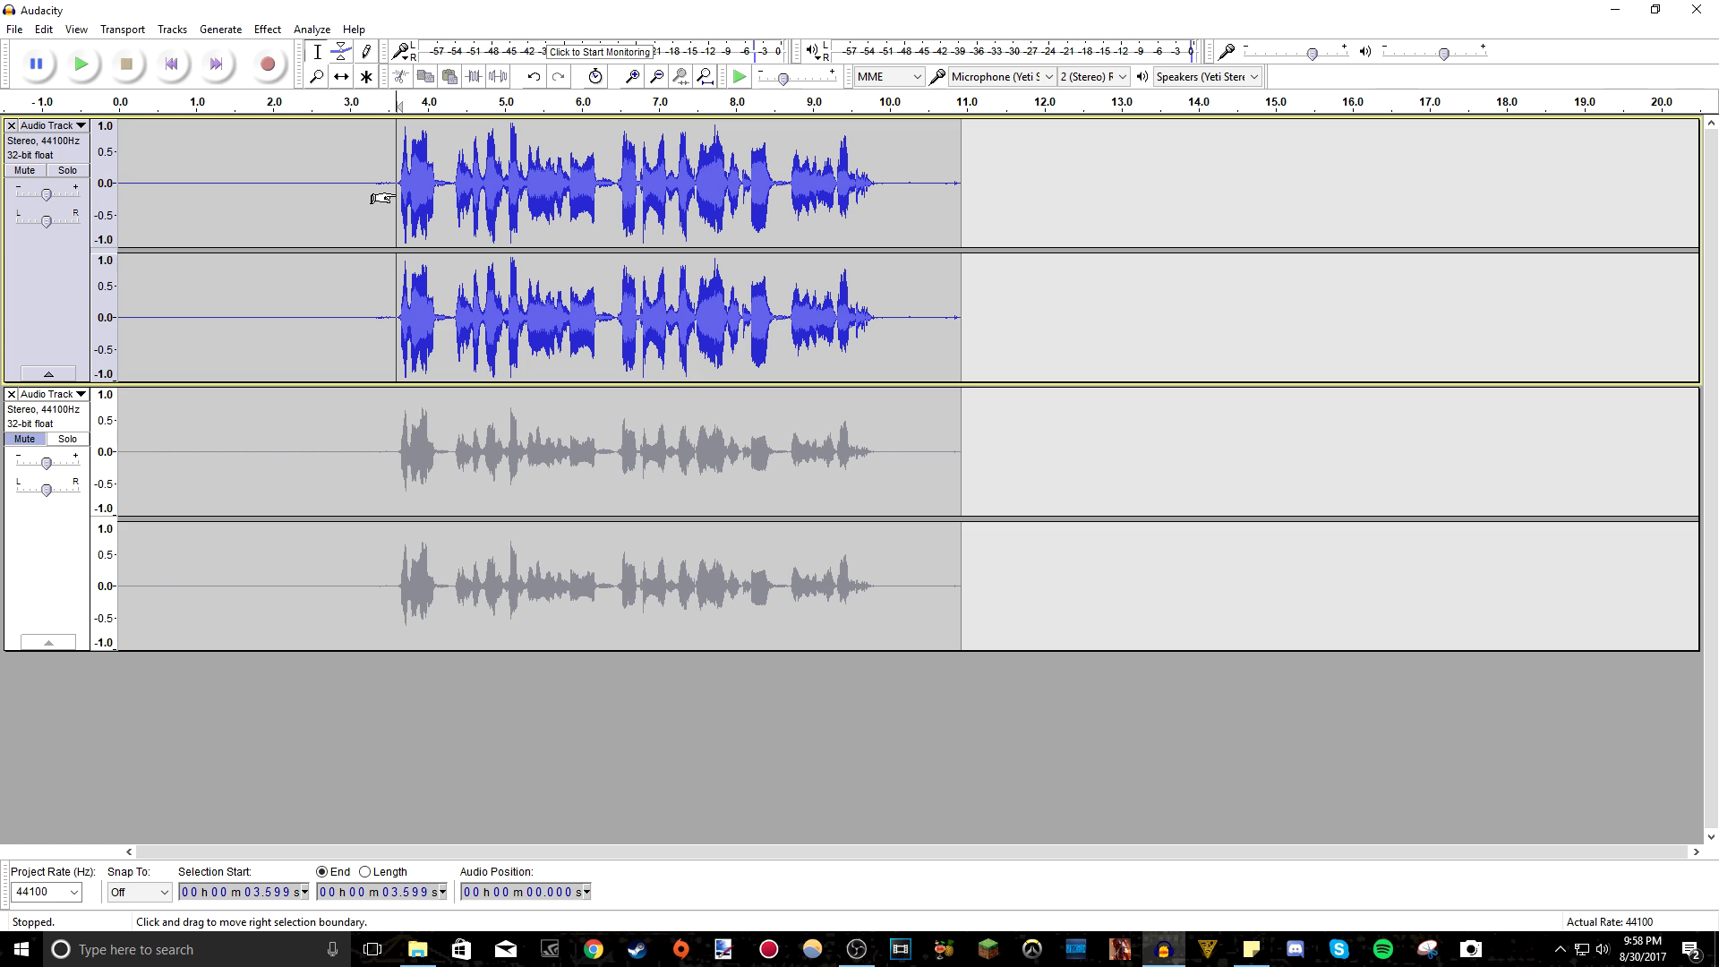
Select only the silent lead-in, roughly 0.4 to 3.2 seconds, on the top track
drag(382, 198, 343, 202)
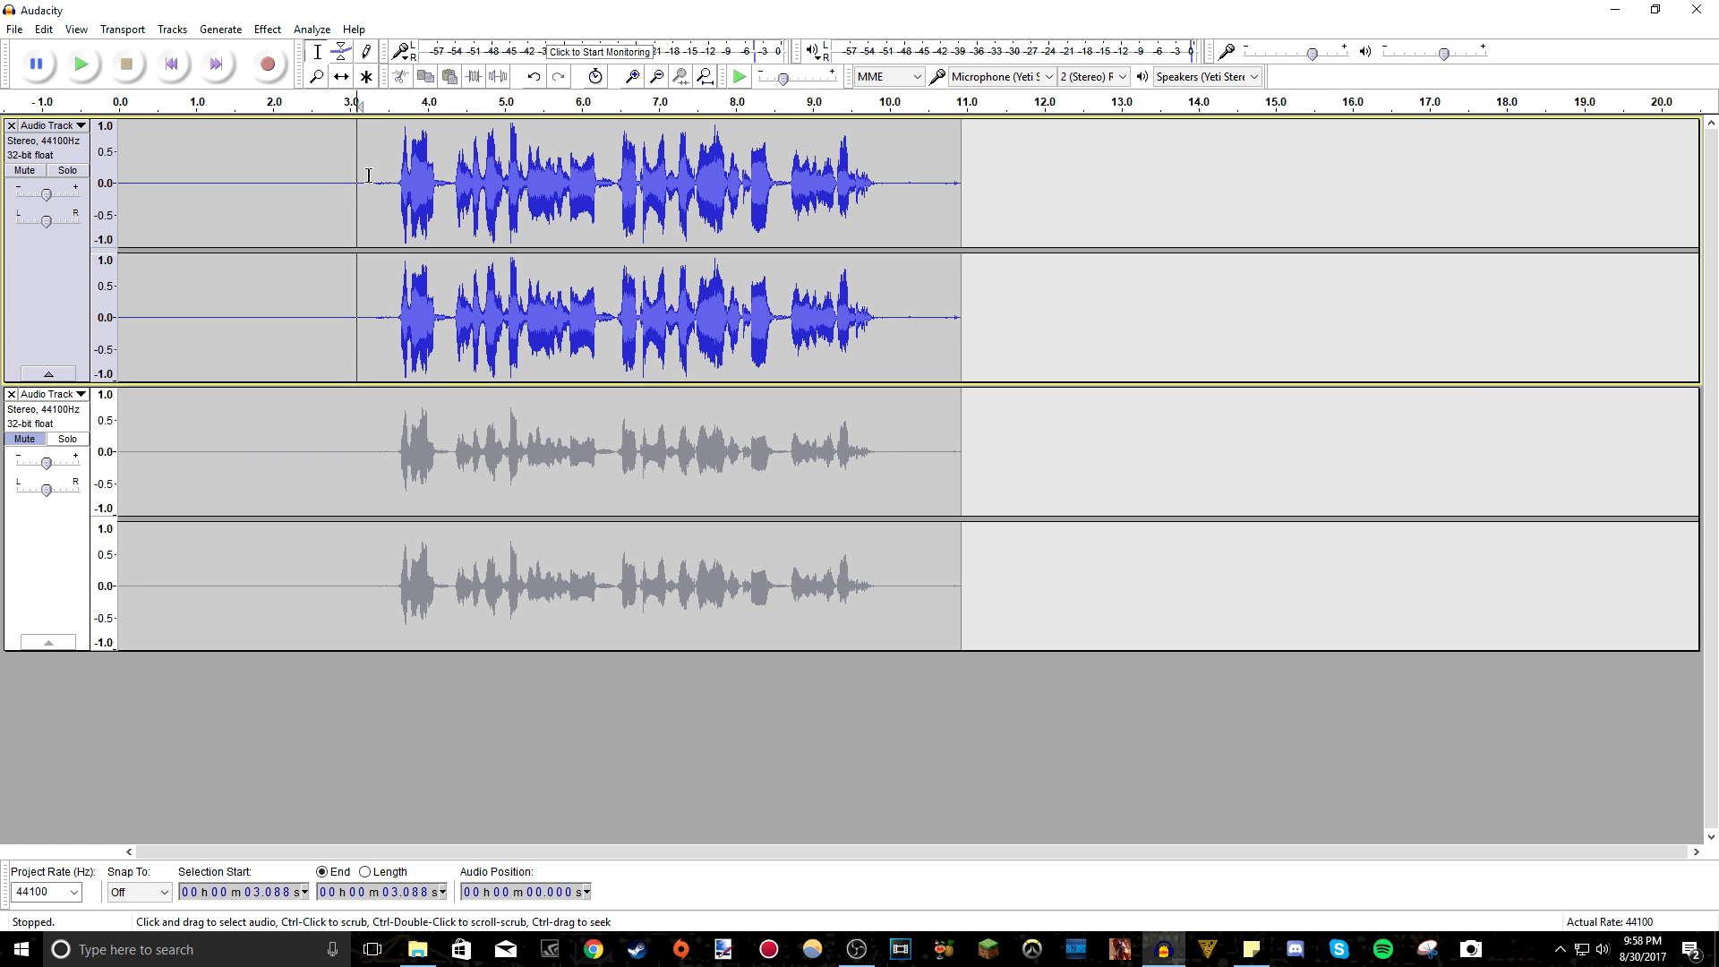
drag(370, 183, 129, 188)
click(574, 237)
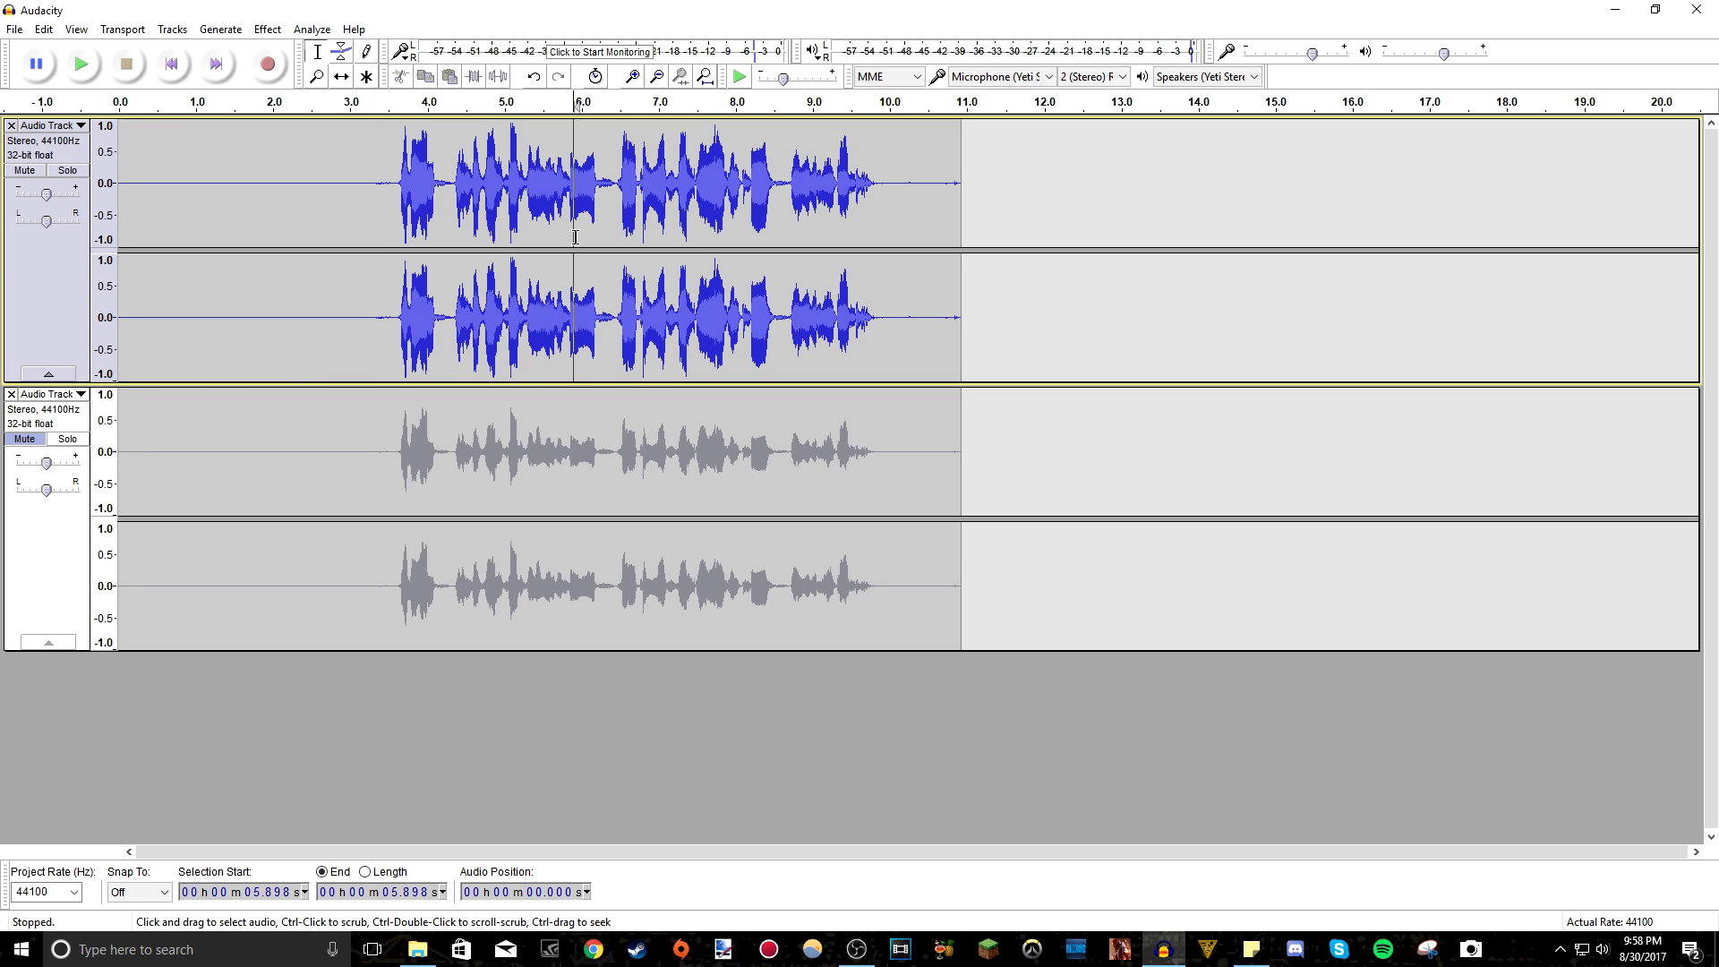
drag(365, 181, 148, 205)
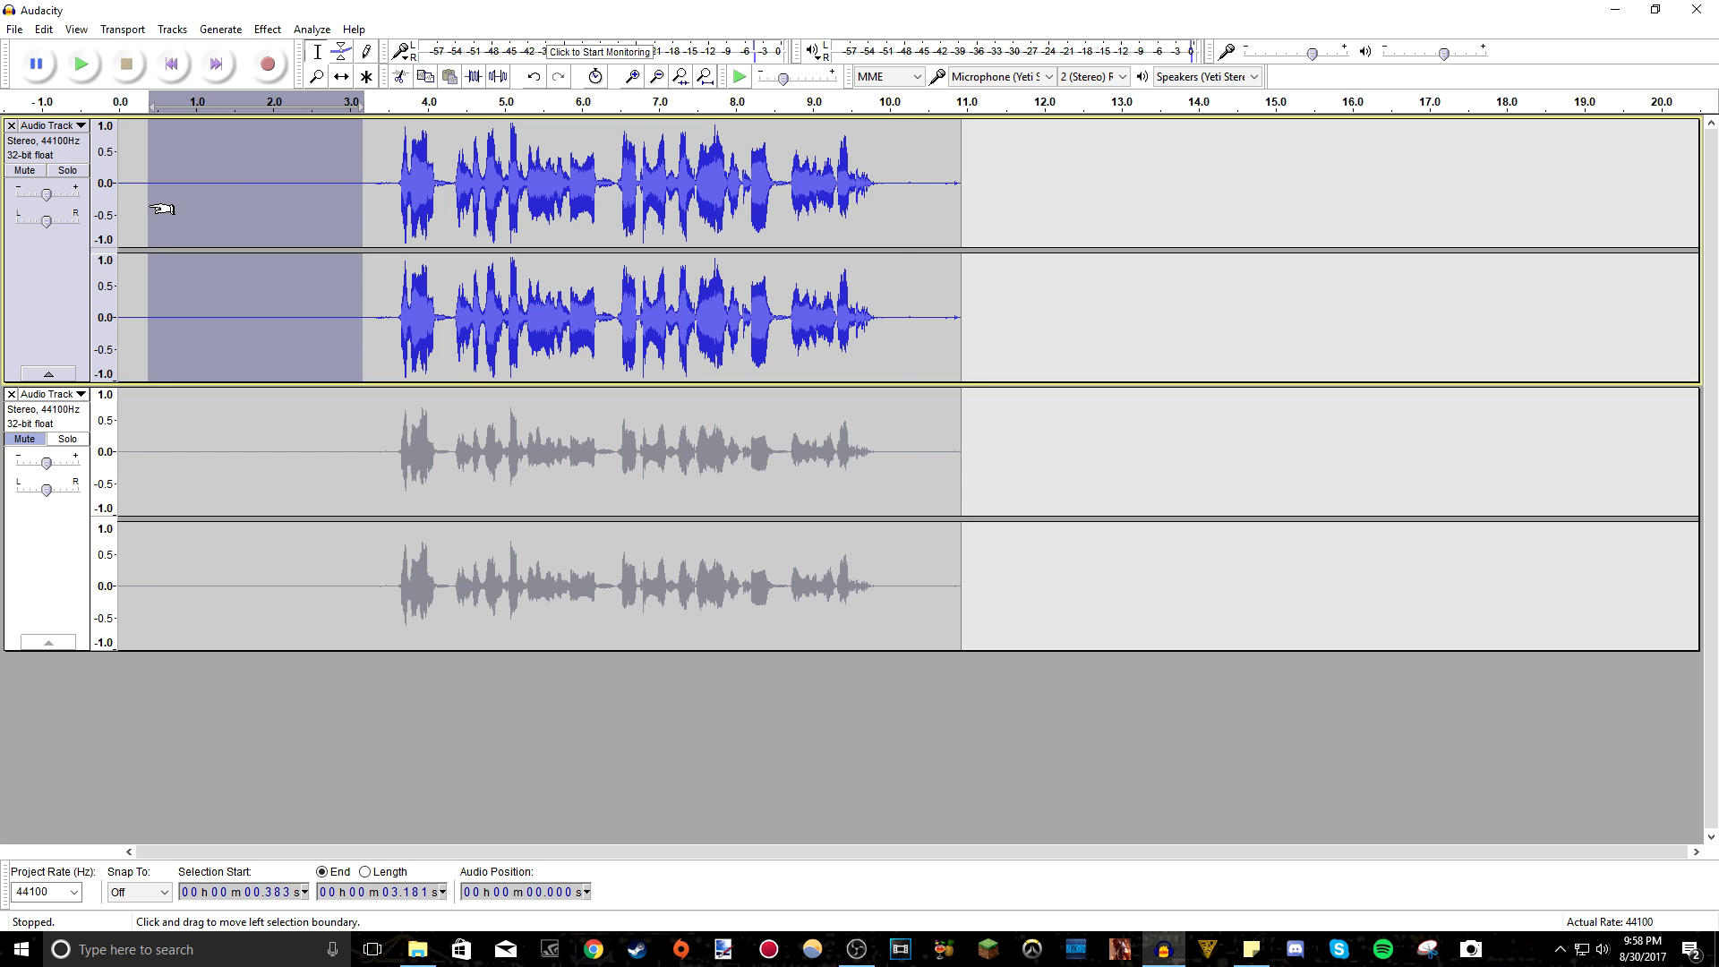
click(364, 219)
drag(368, 218, 151, 225)
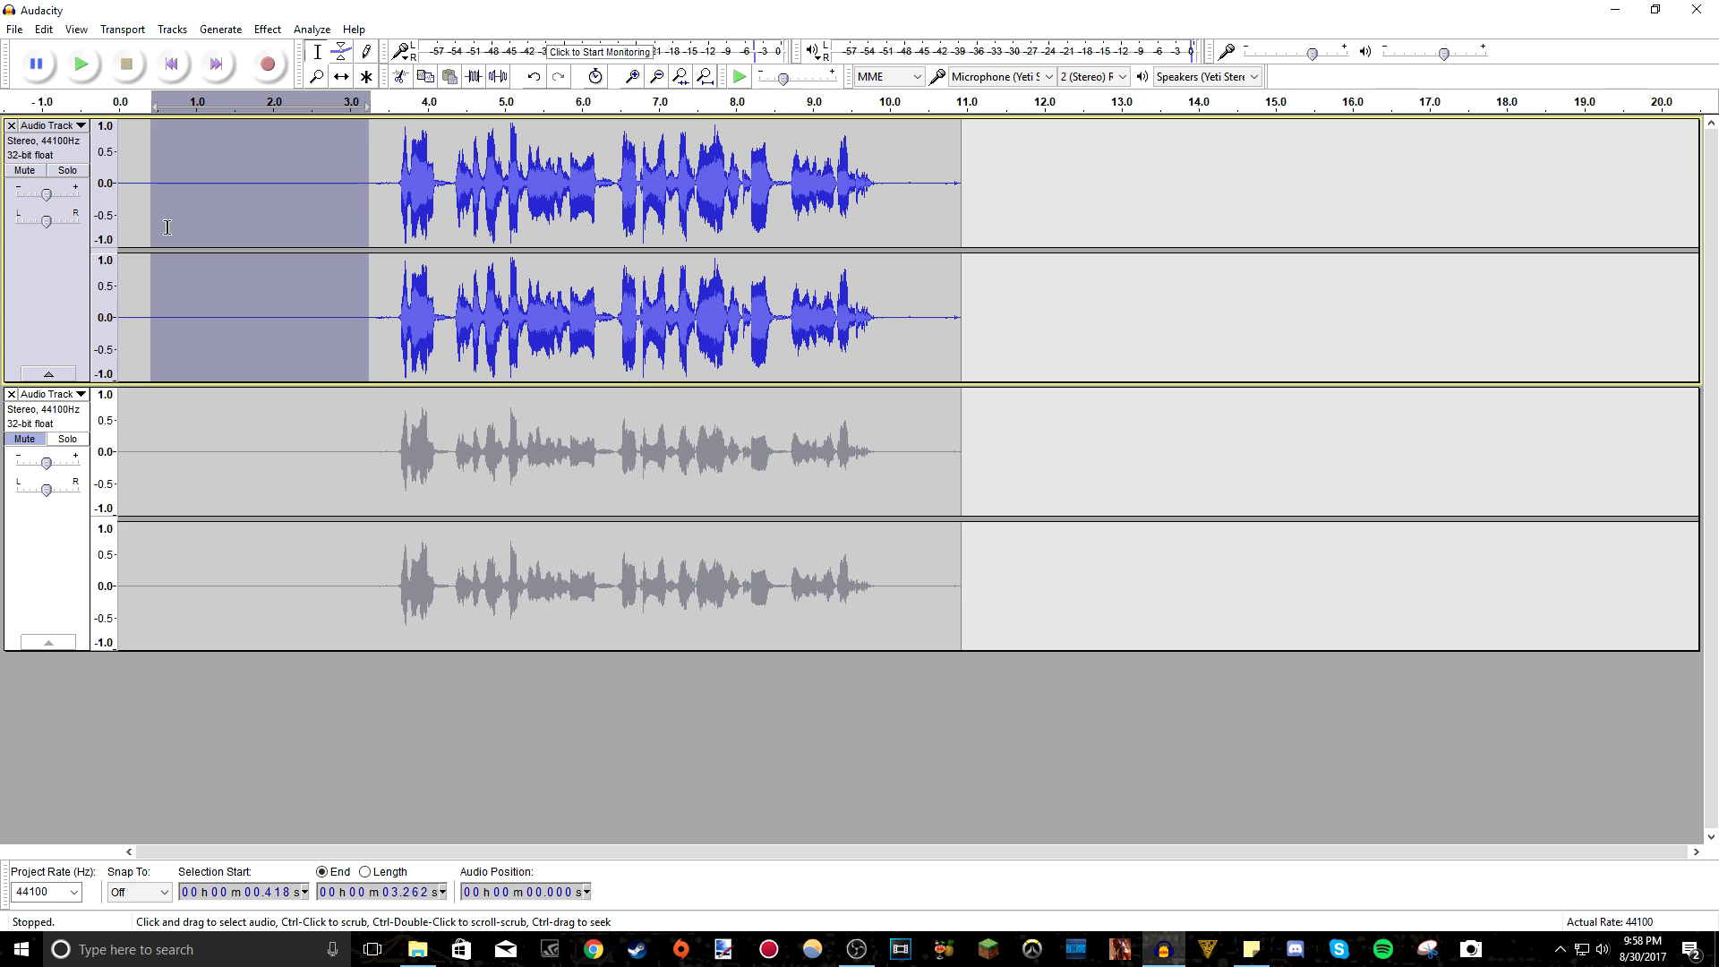
Capture that selection as the noise profile in Noise Reduction
click(267, 30)
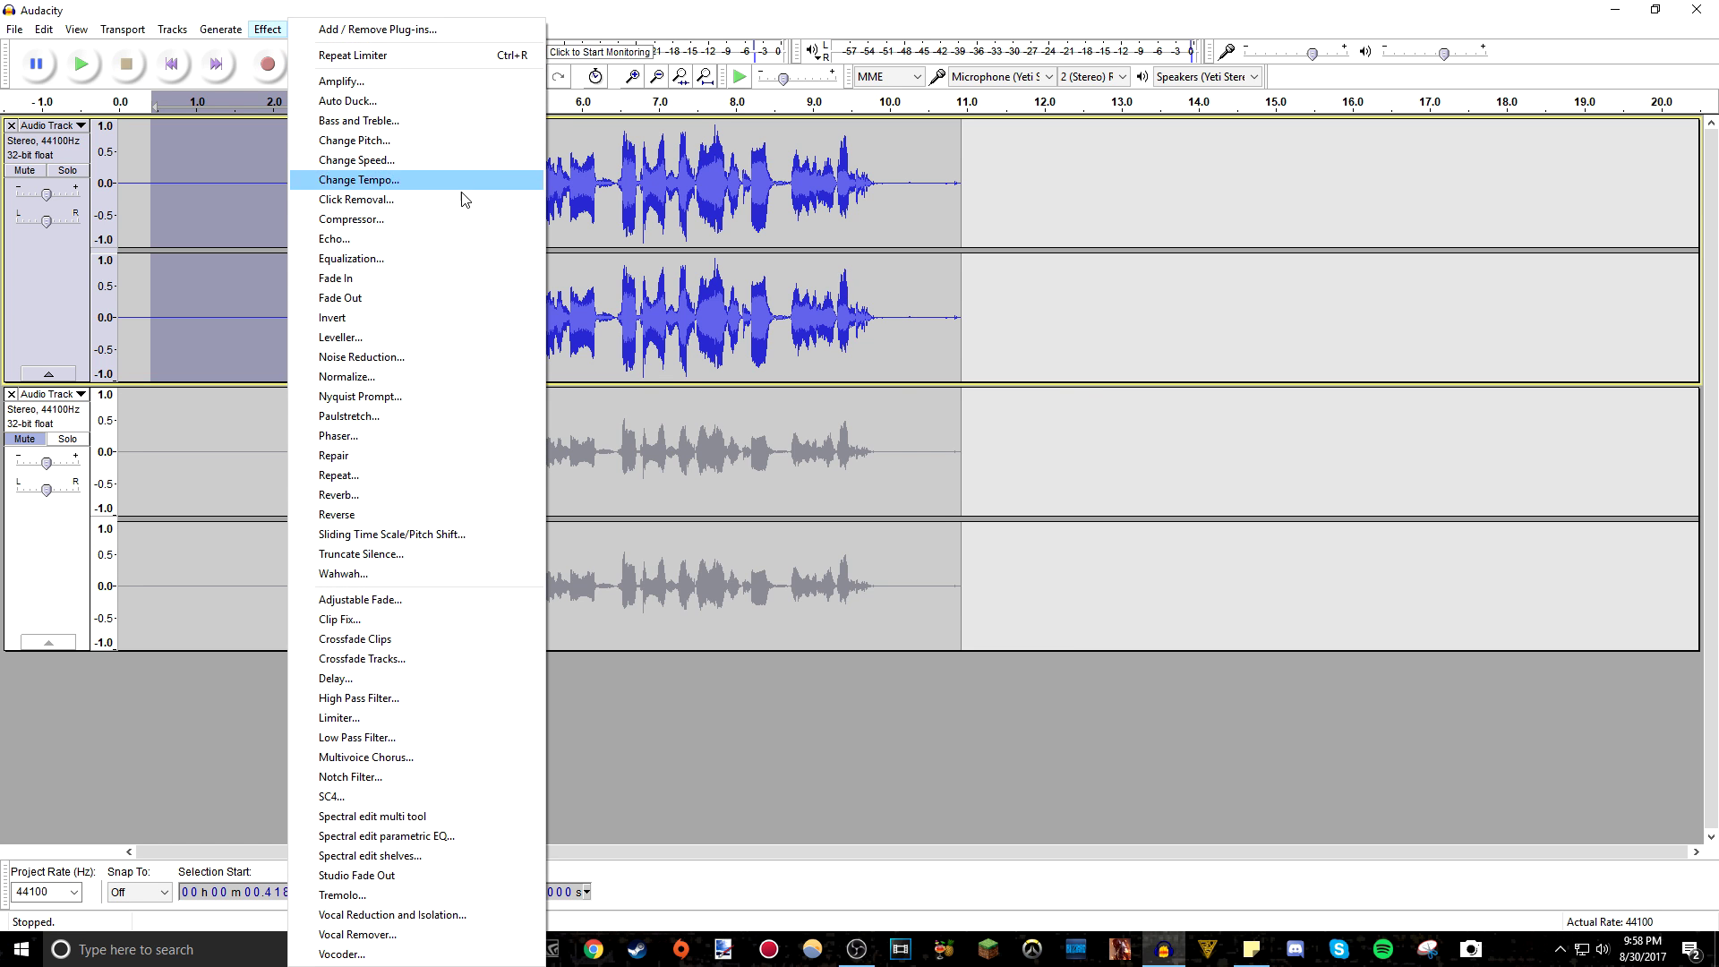
click(399, 358)
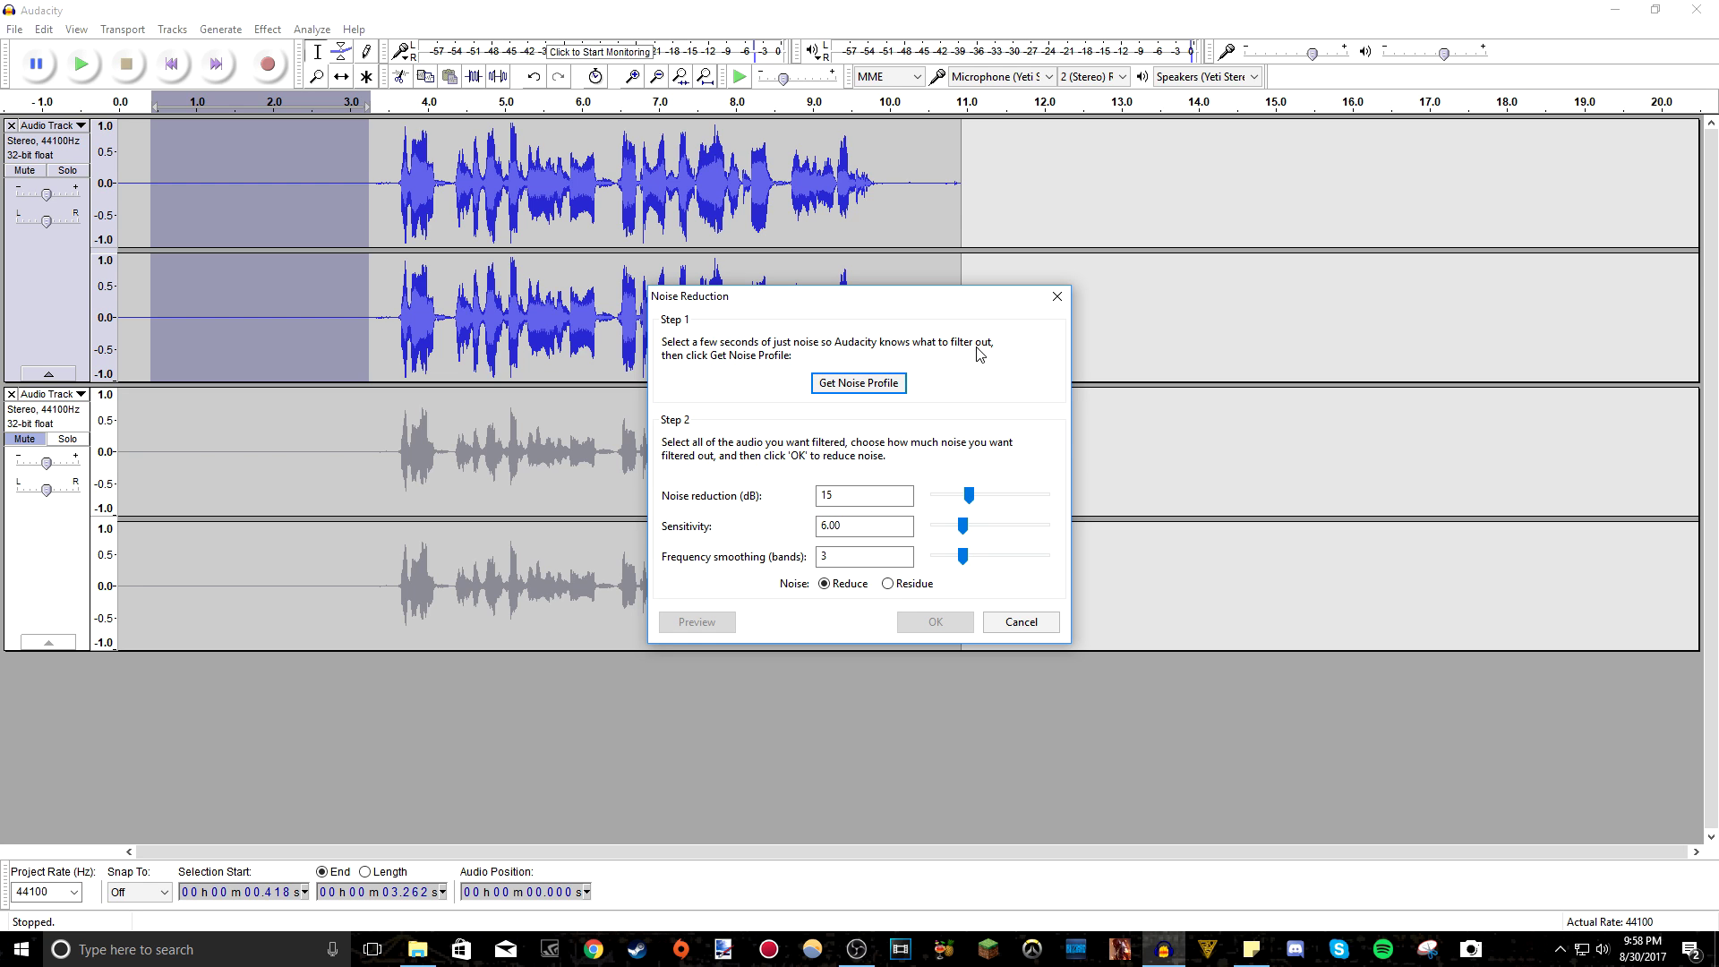
click(859, 385)
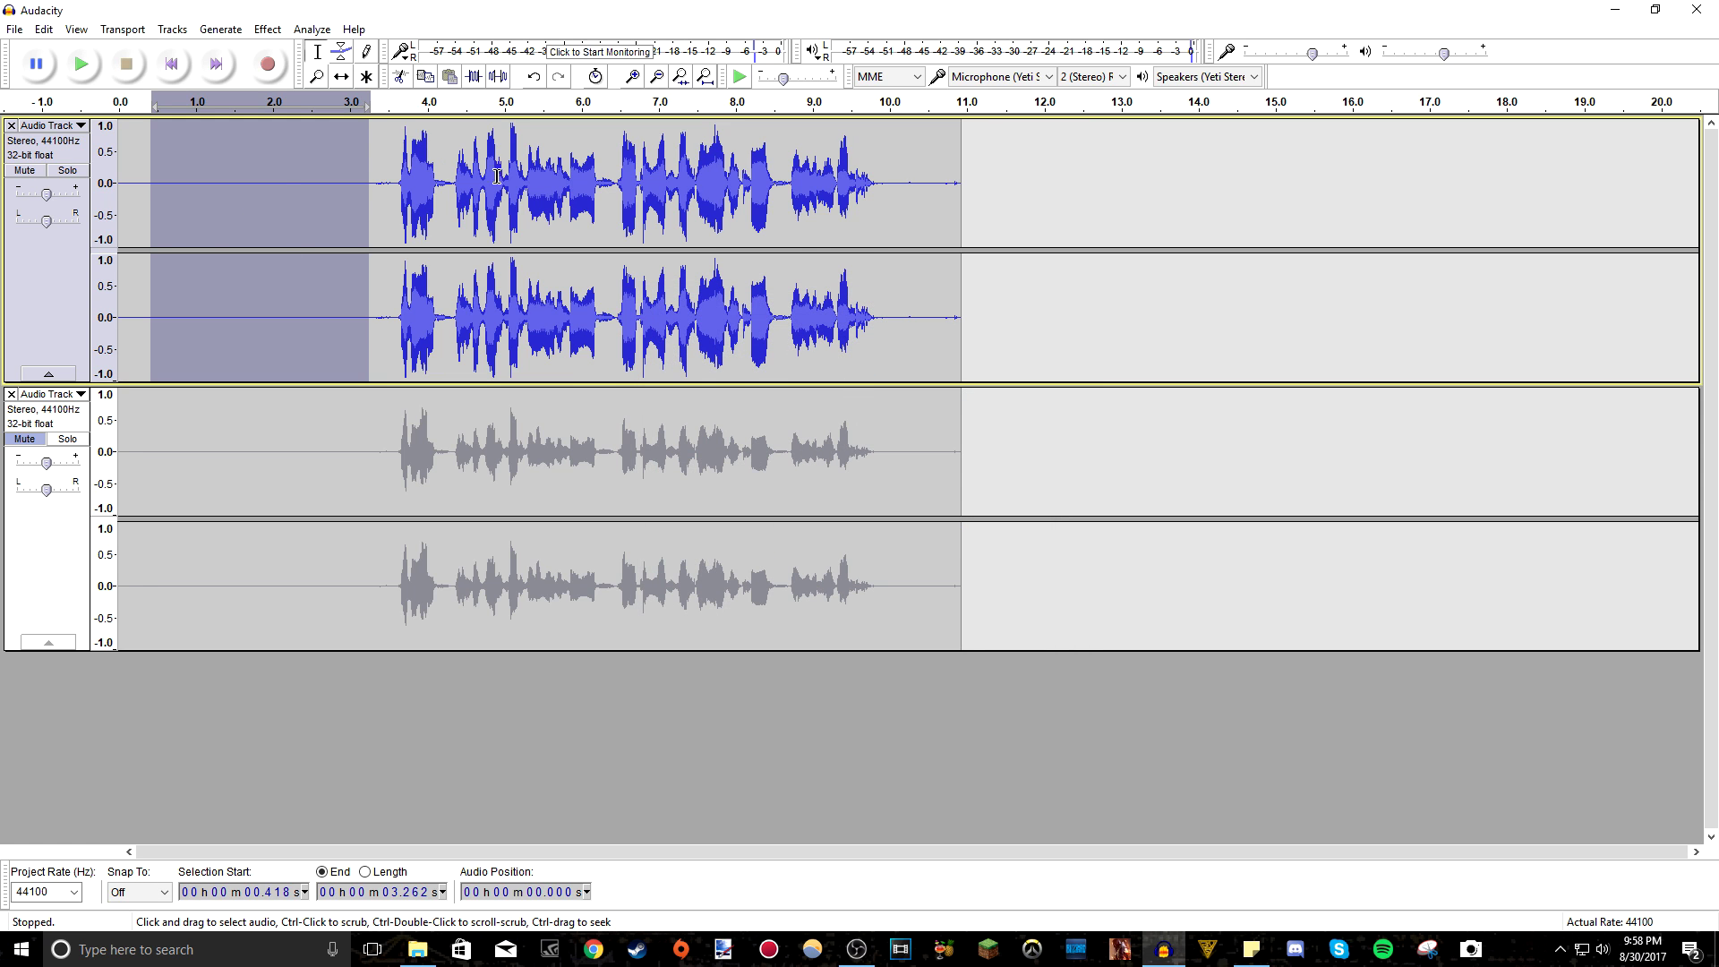
Apply Noise Reduction to the entire top track: 15 dB, sensitivity 6.00, smoothing 3 bands, Reduce mode
drag(1097, 186, 121, 206)
click(267, 30)
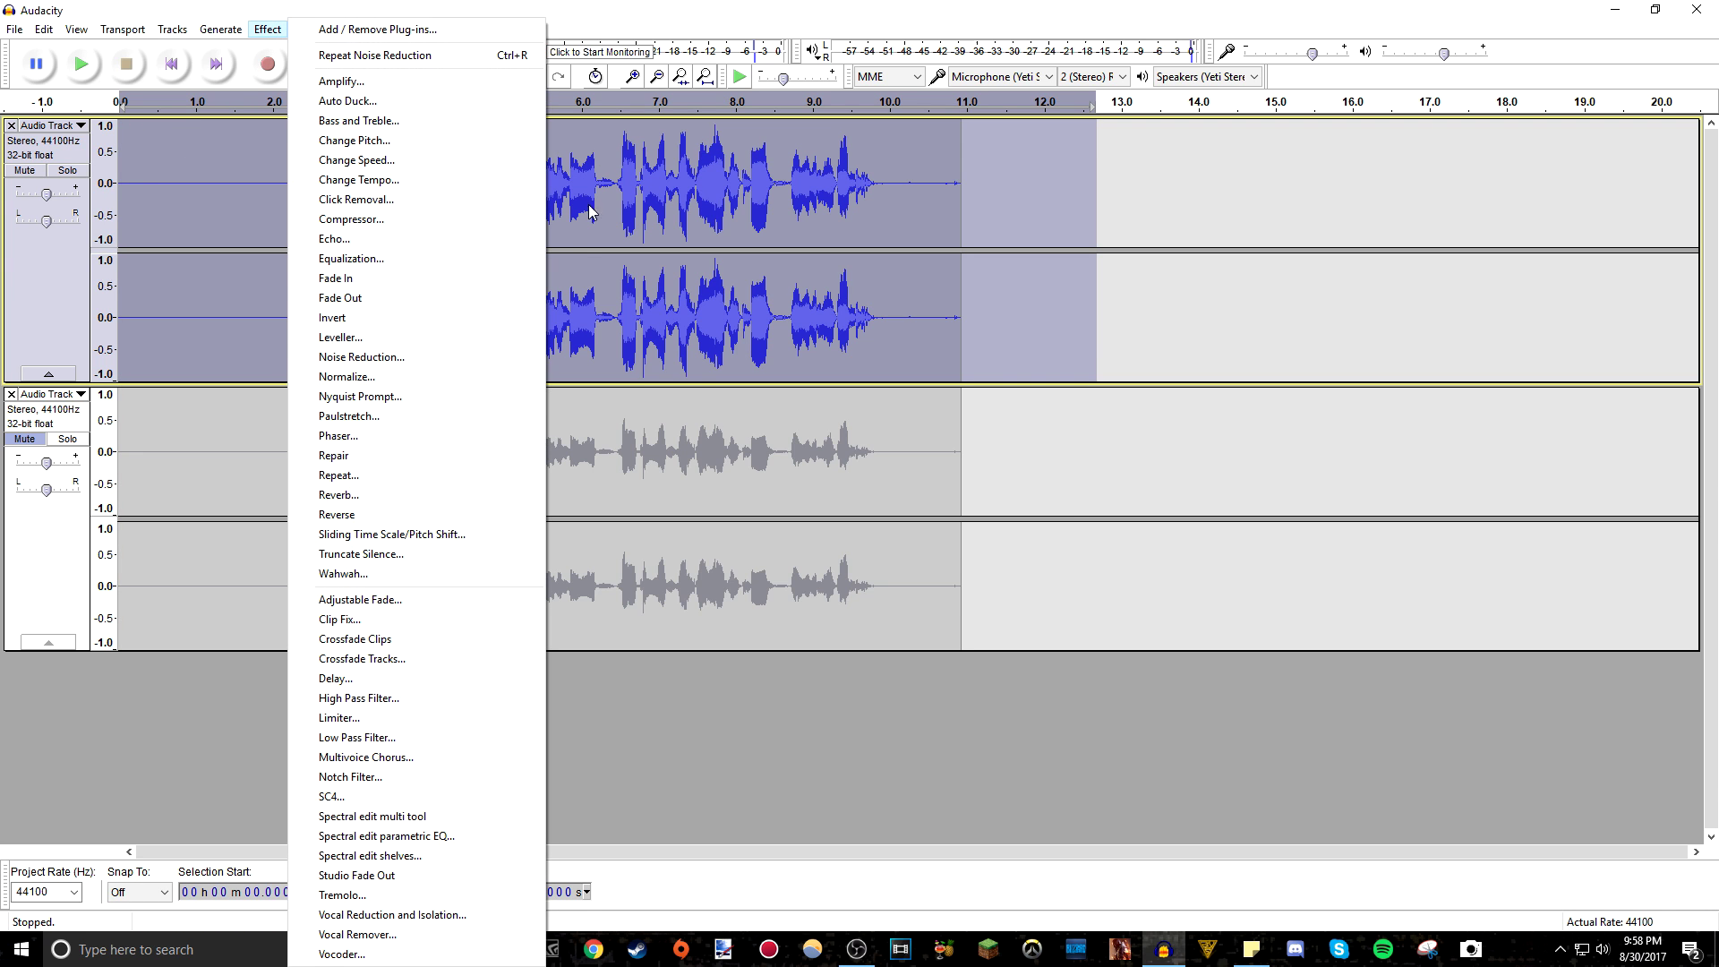
click(361, 357)
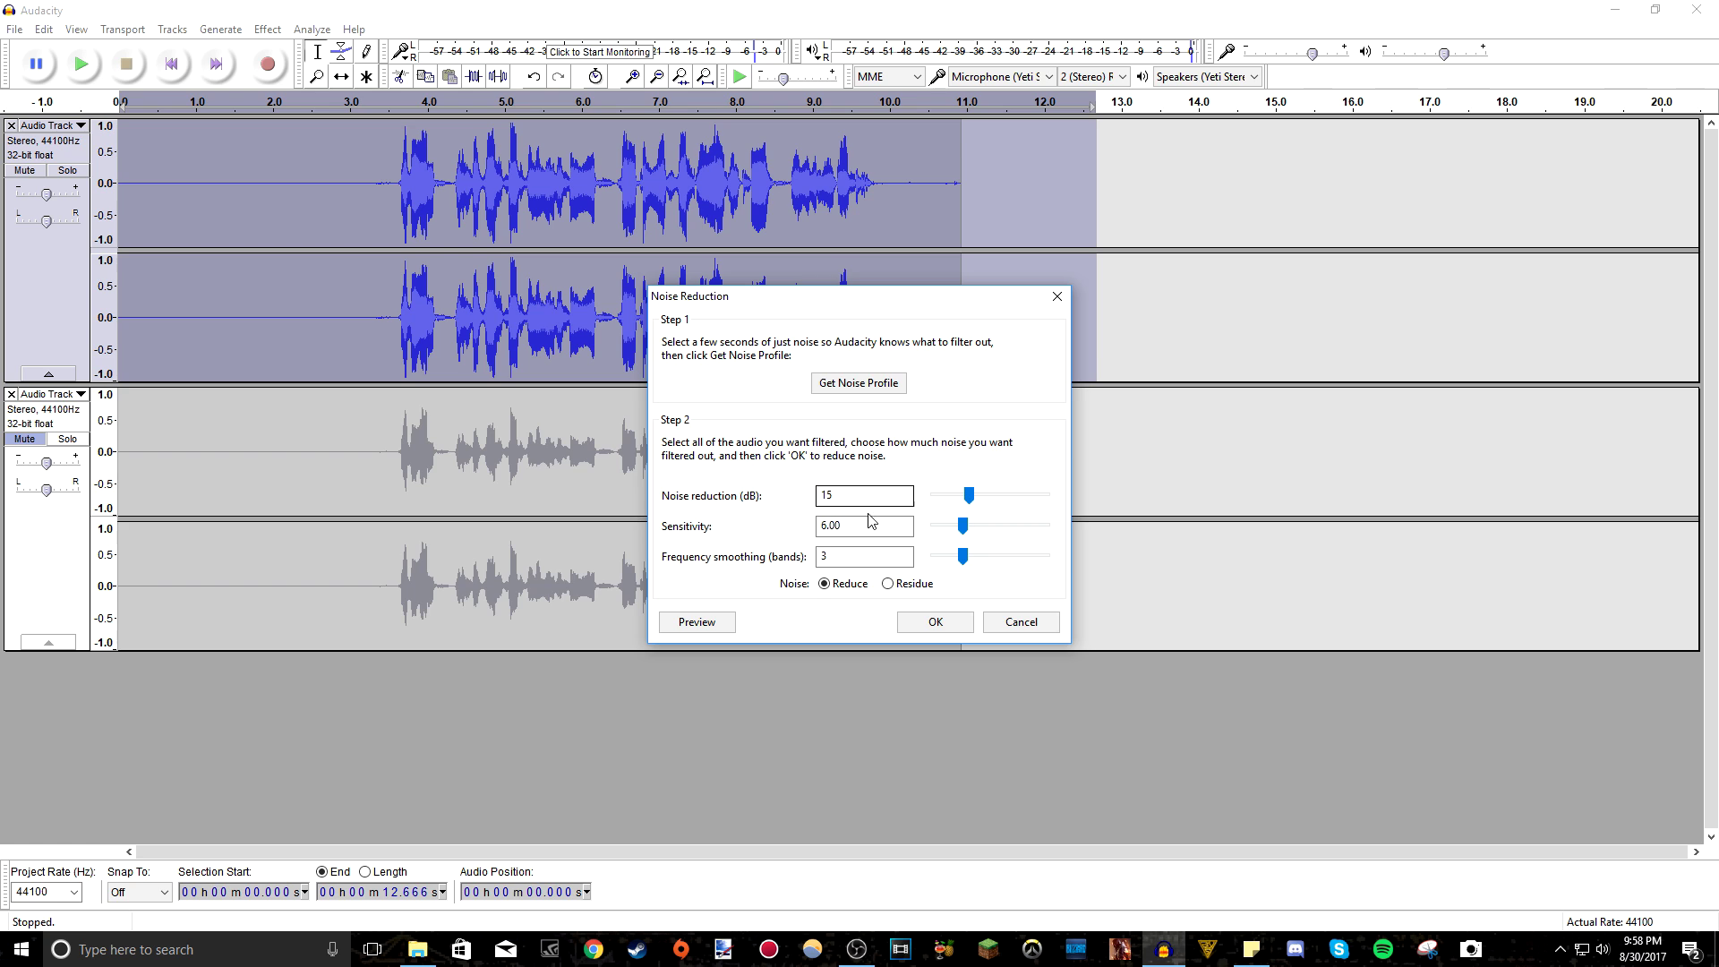
click(844, 556)
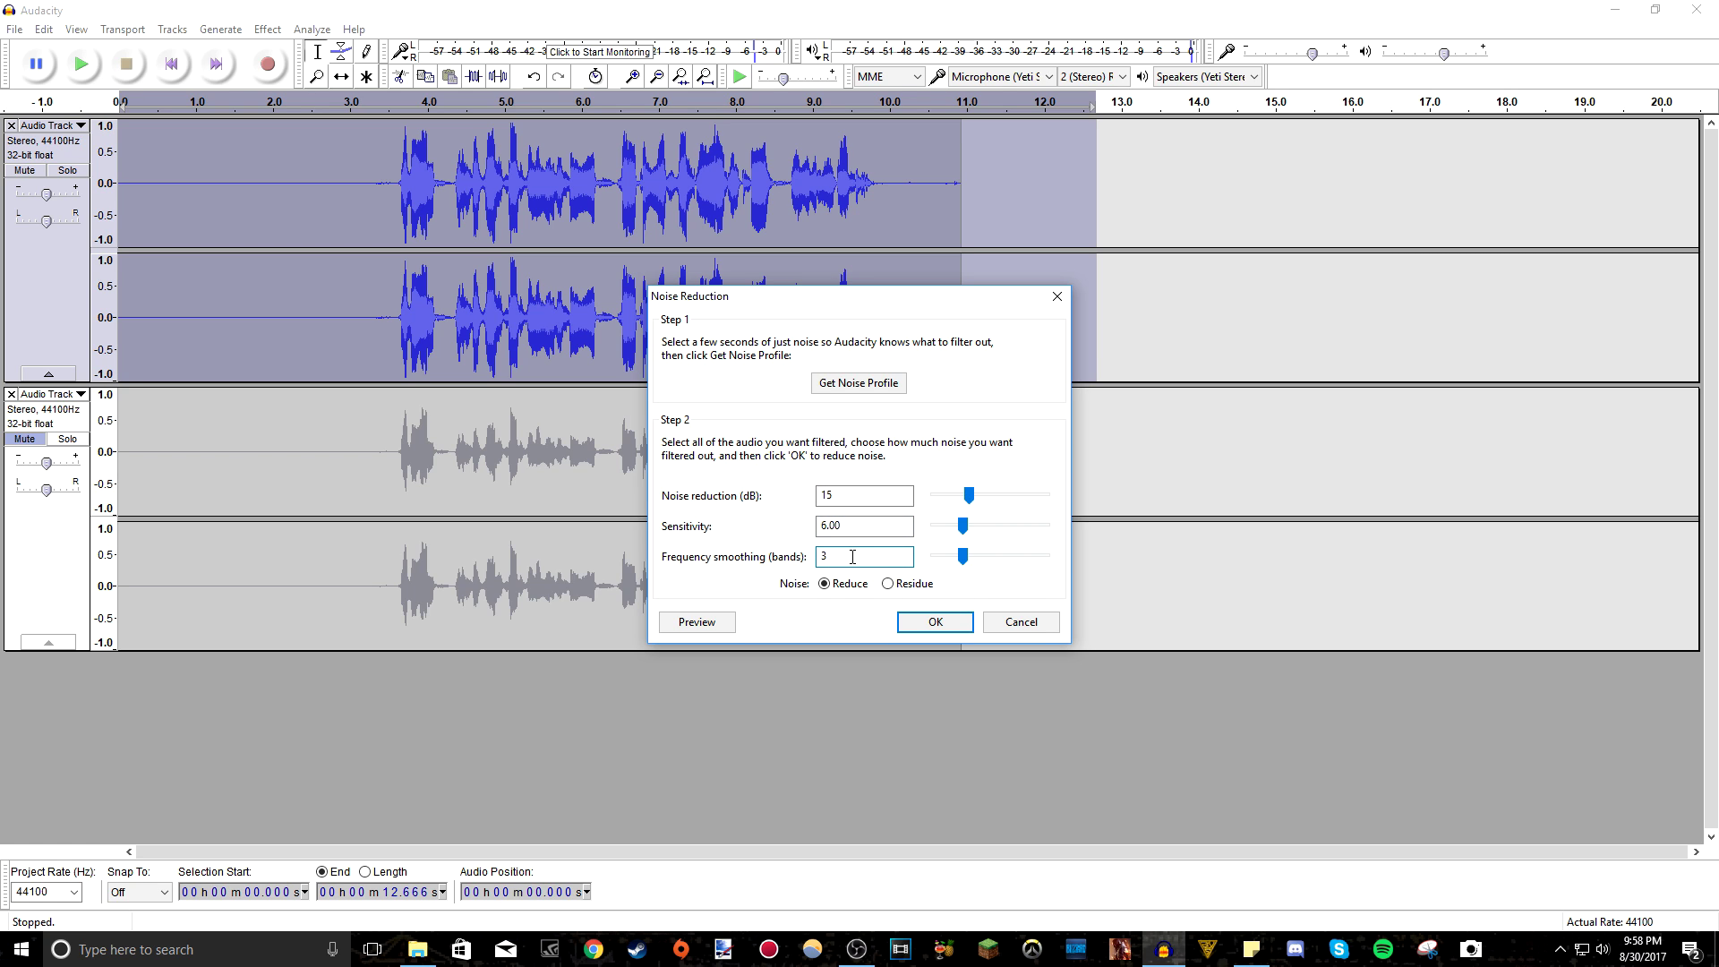
click(969, 495)
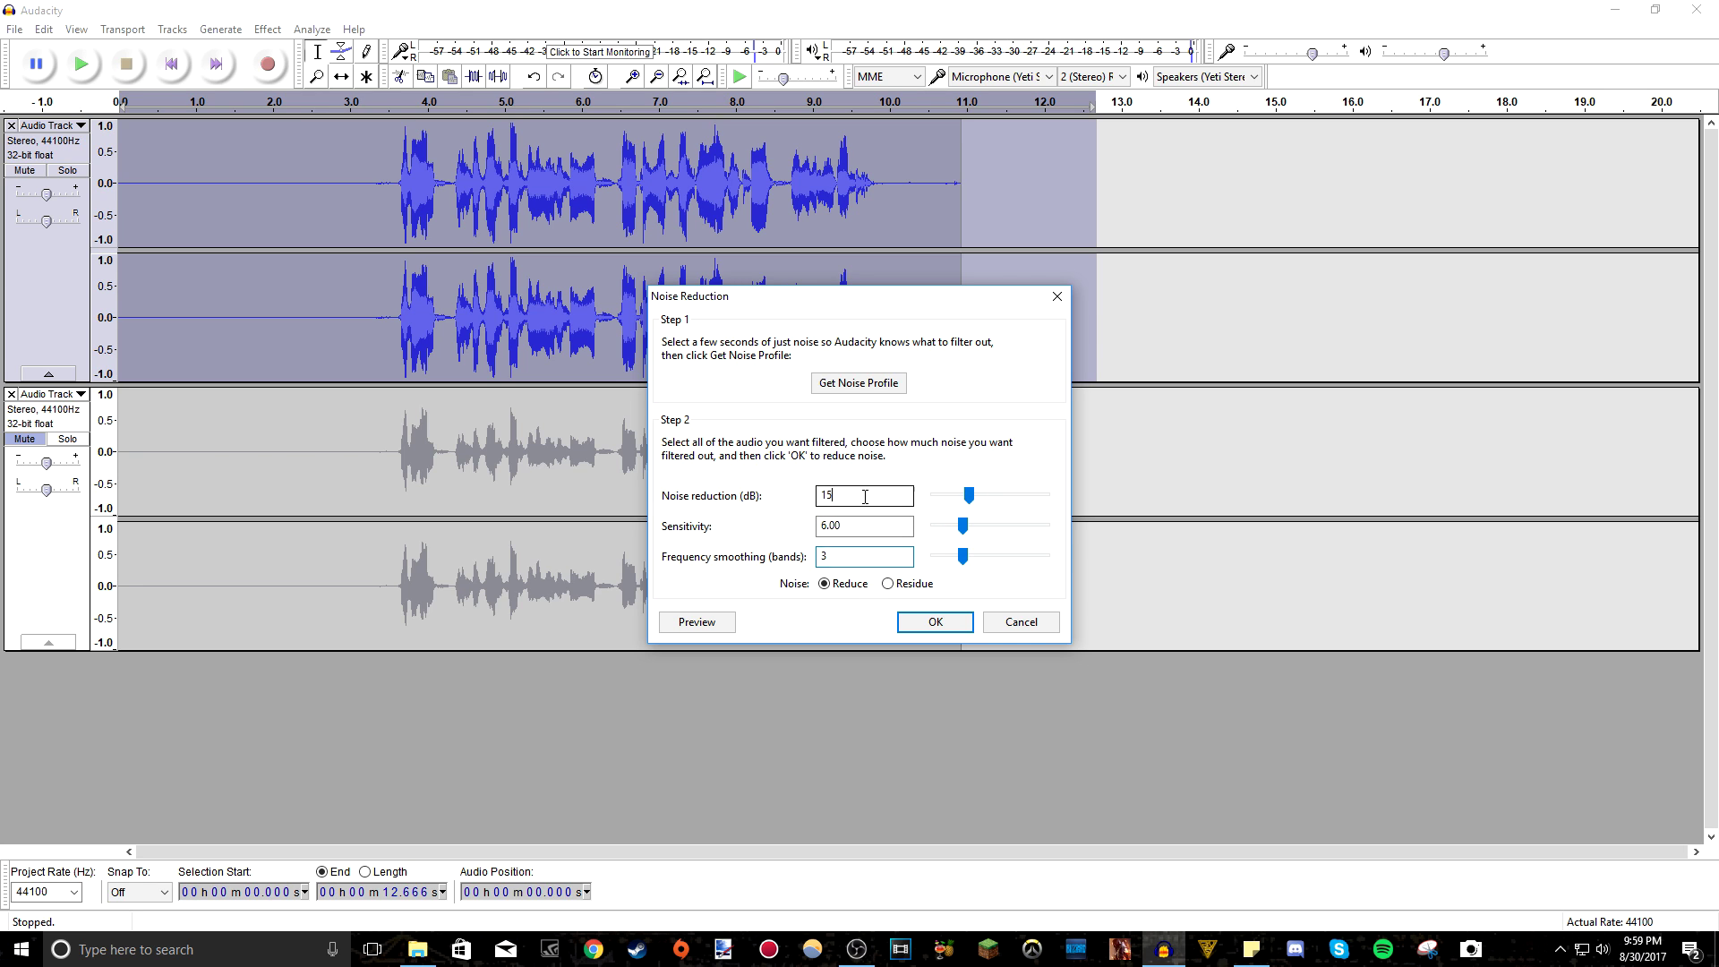
click(839, 588)
click(950, 618)
click(448, 201)
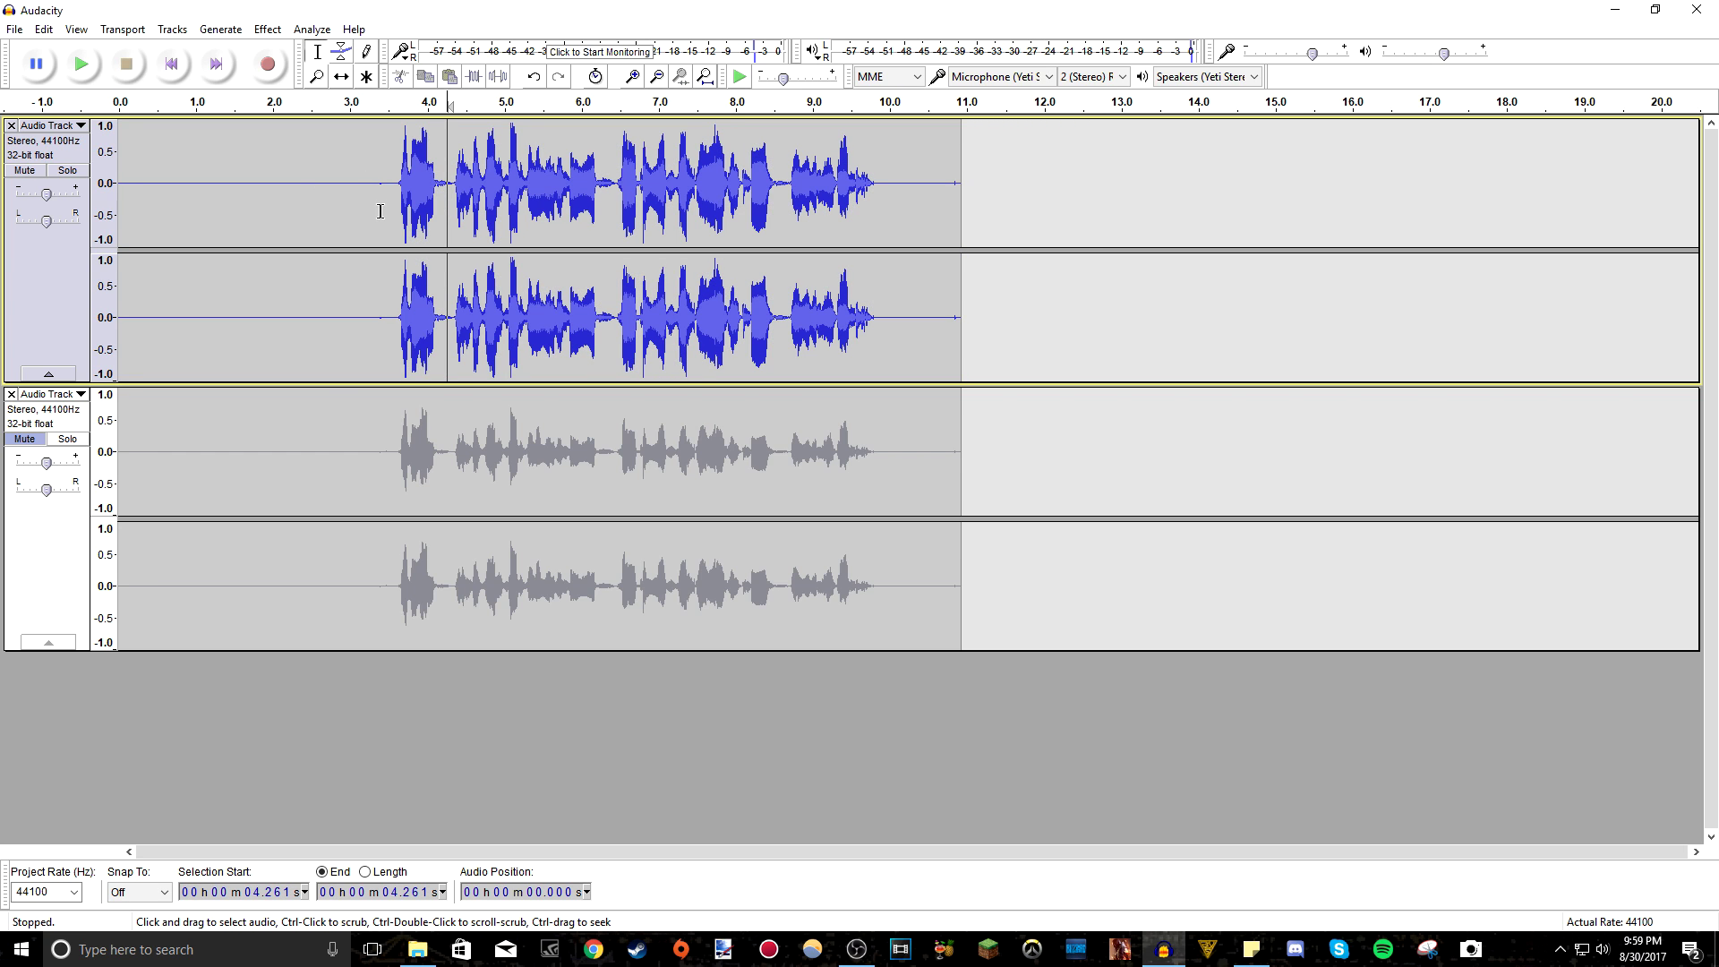
click(372, 218)
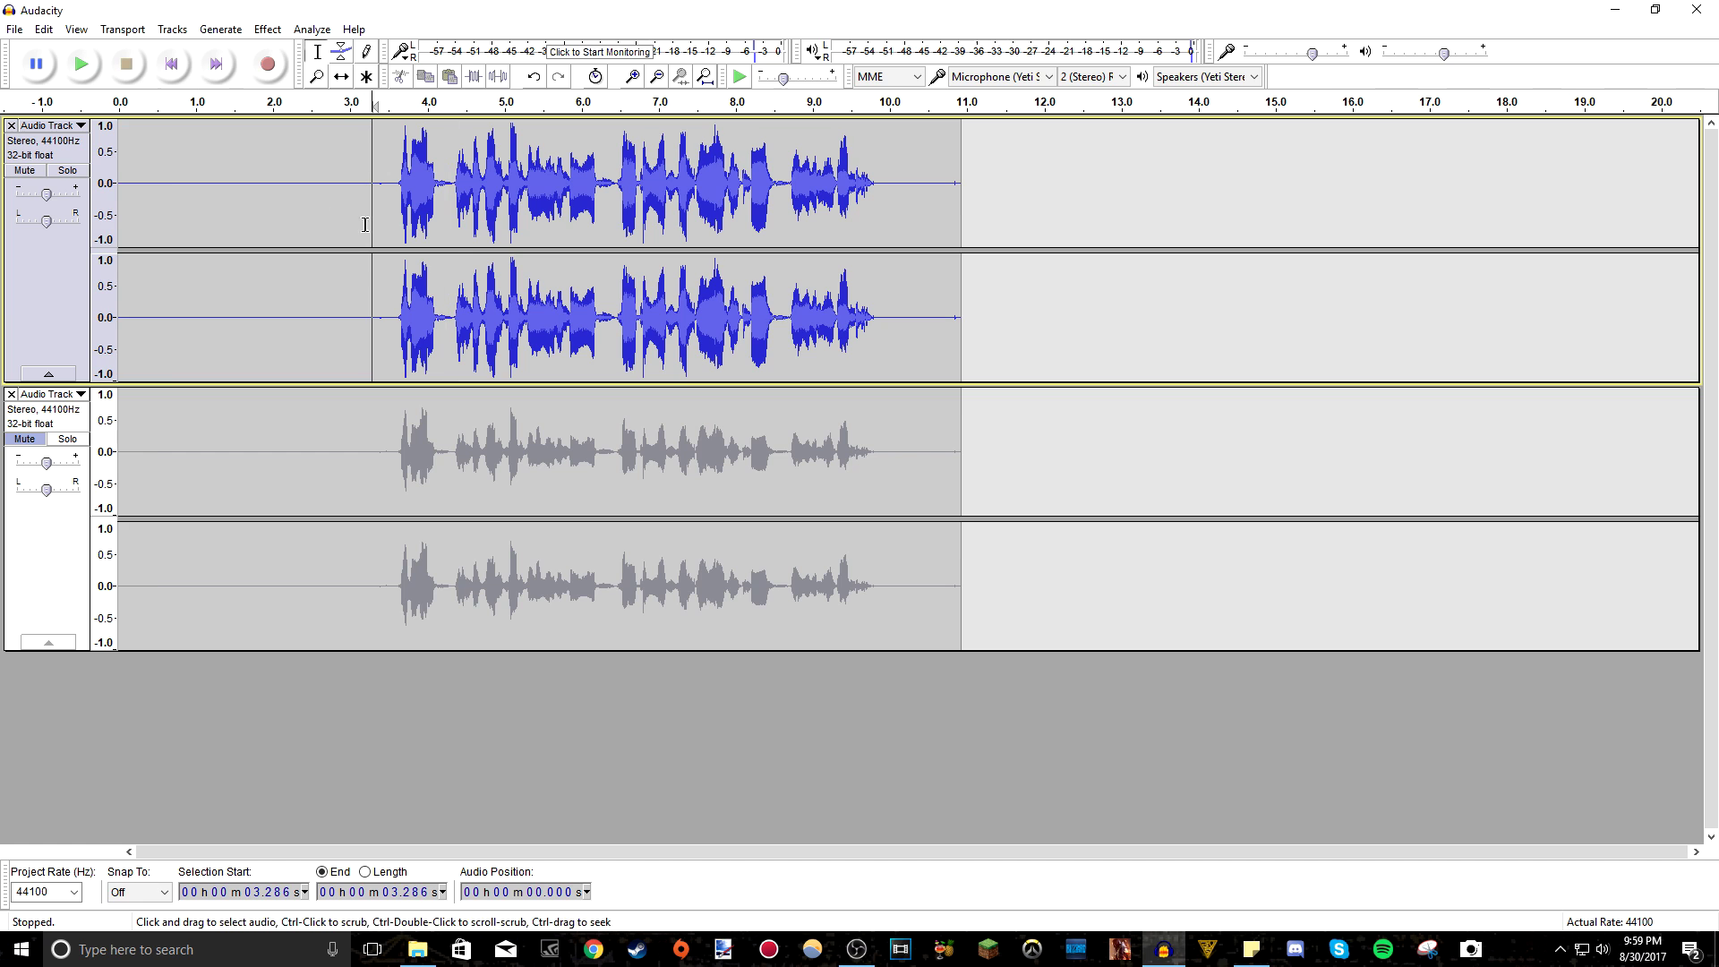
click(162, 194)
click(82, 64)
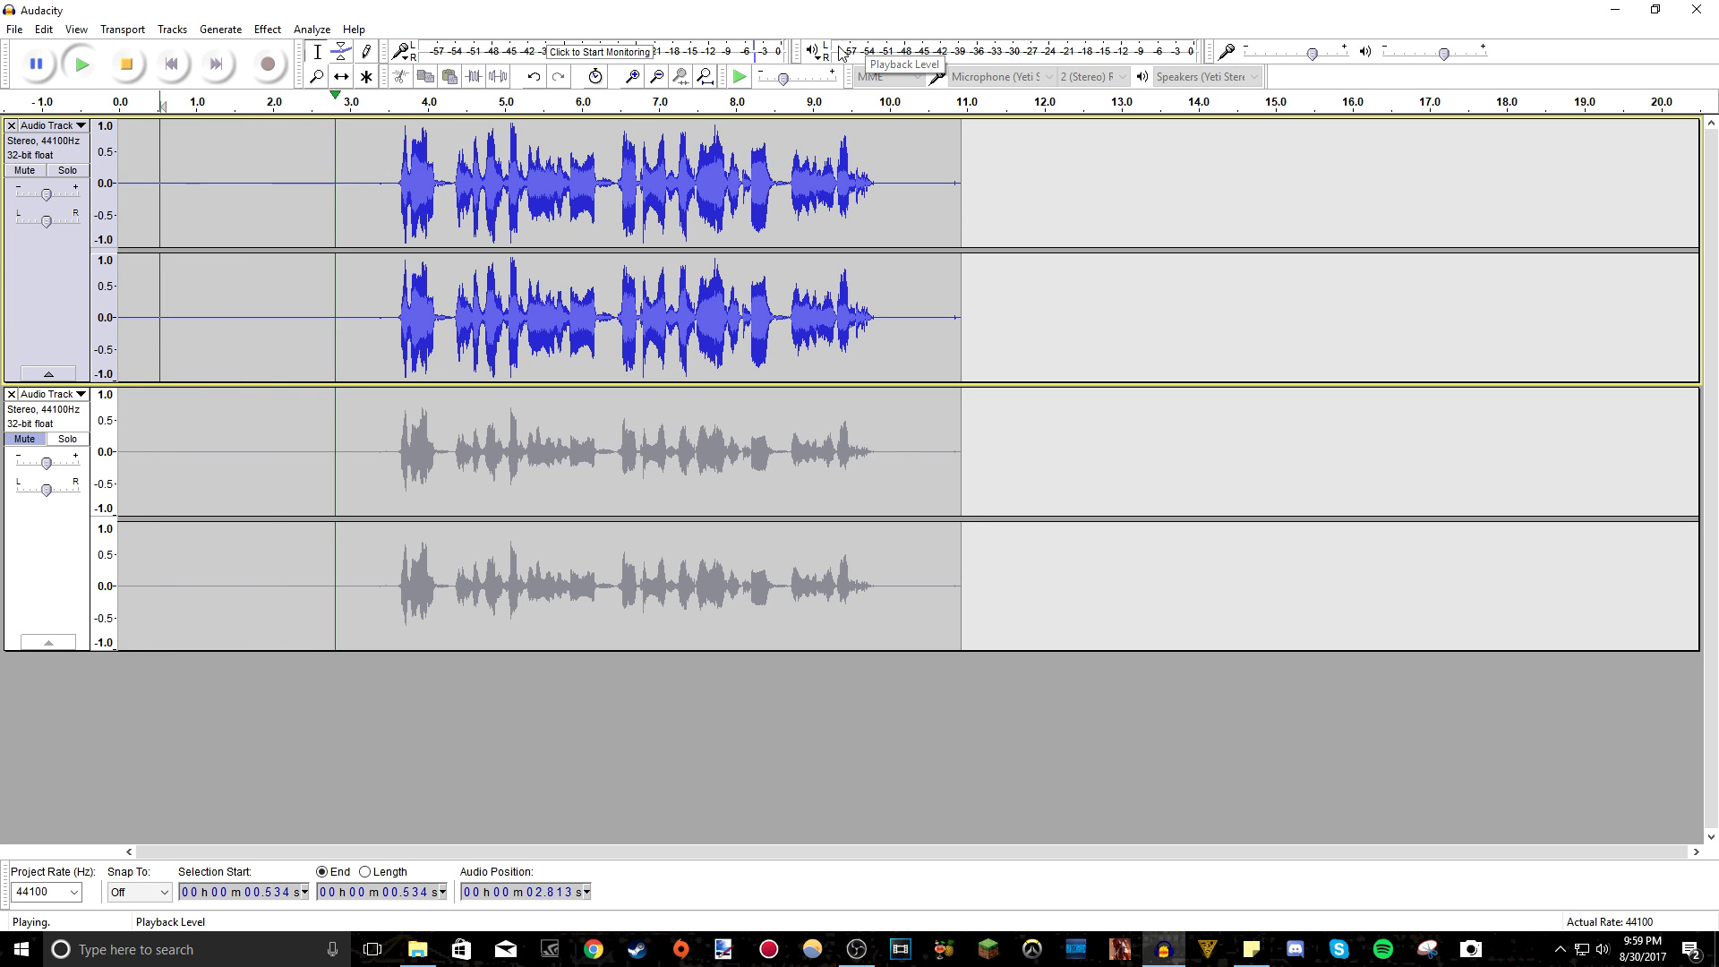
key(space)
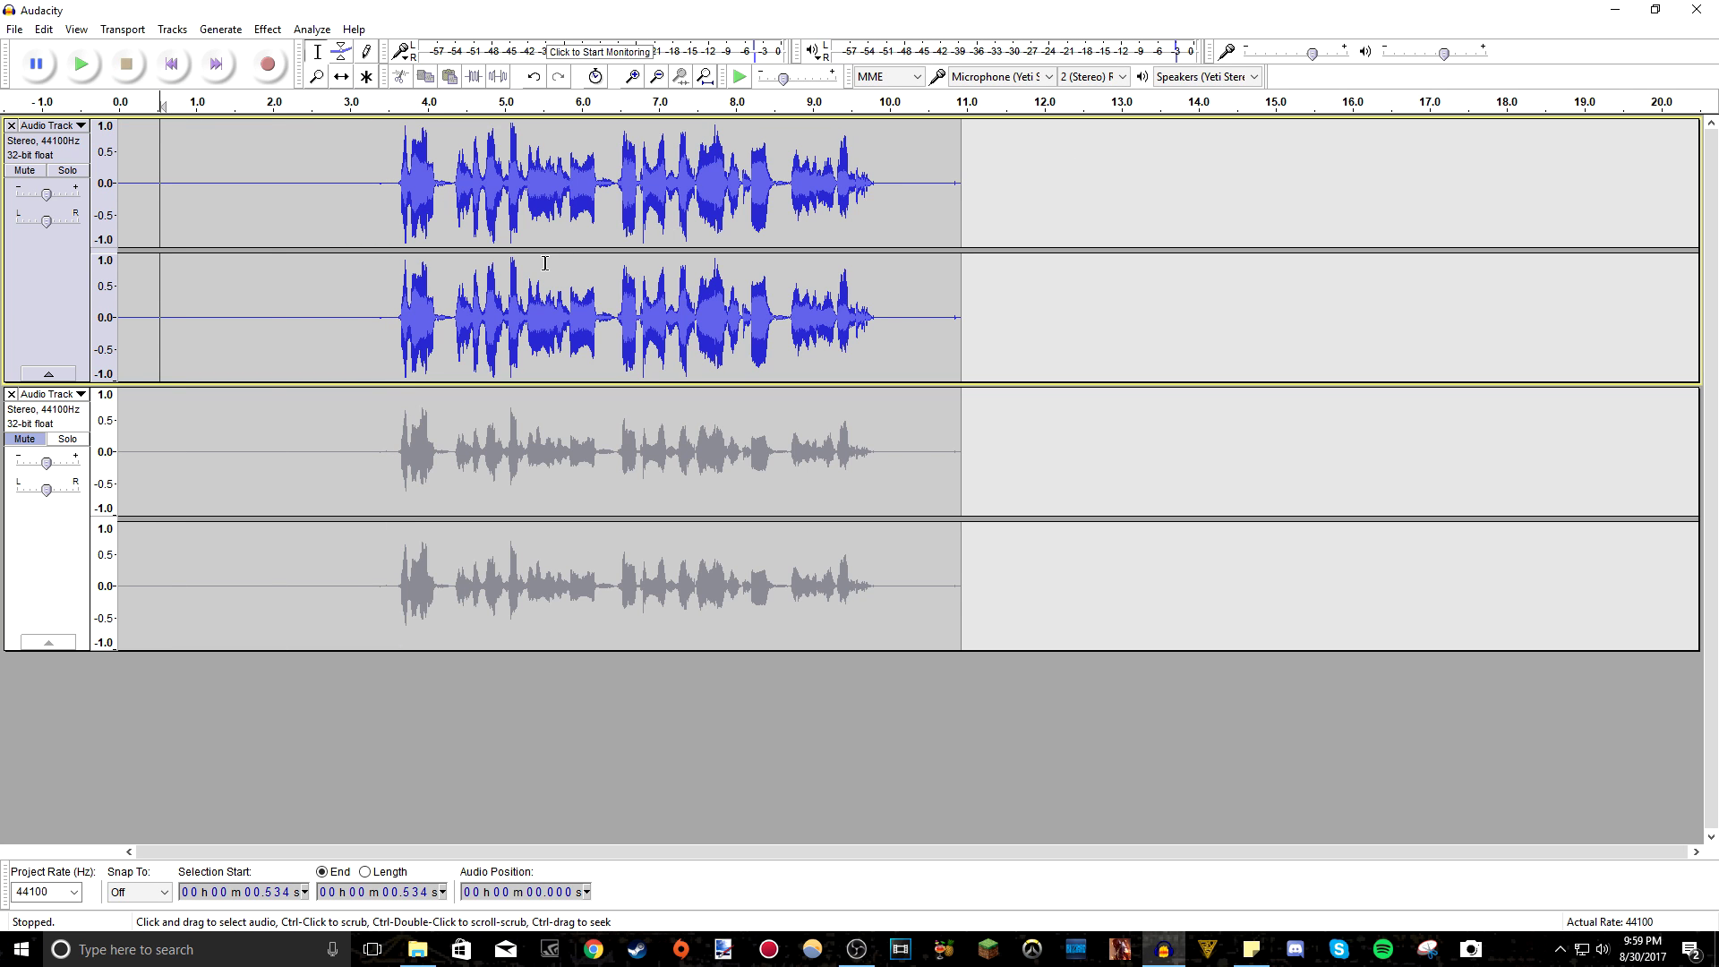
click(395, 188)
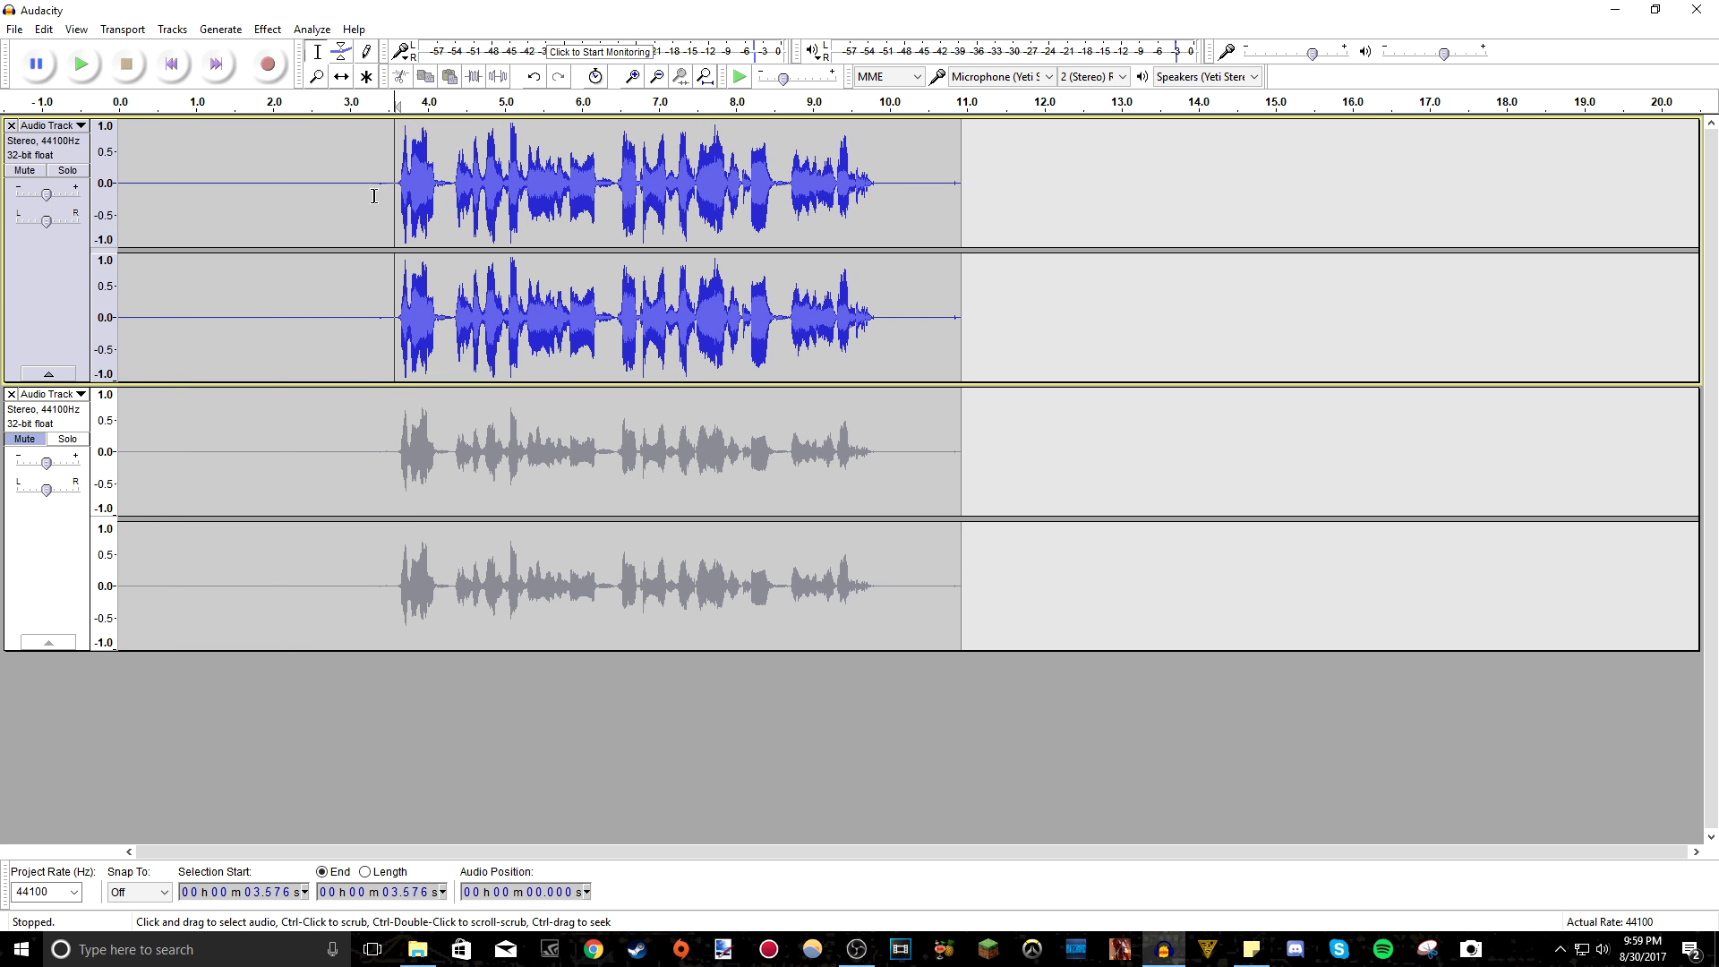
click(83, 64)
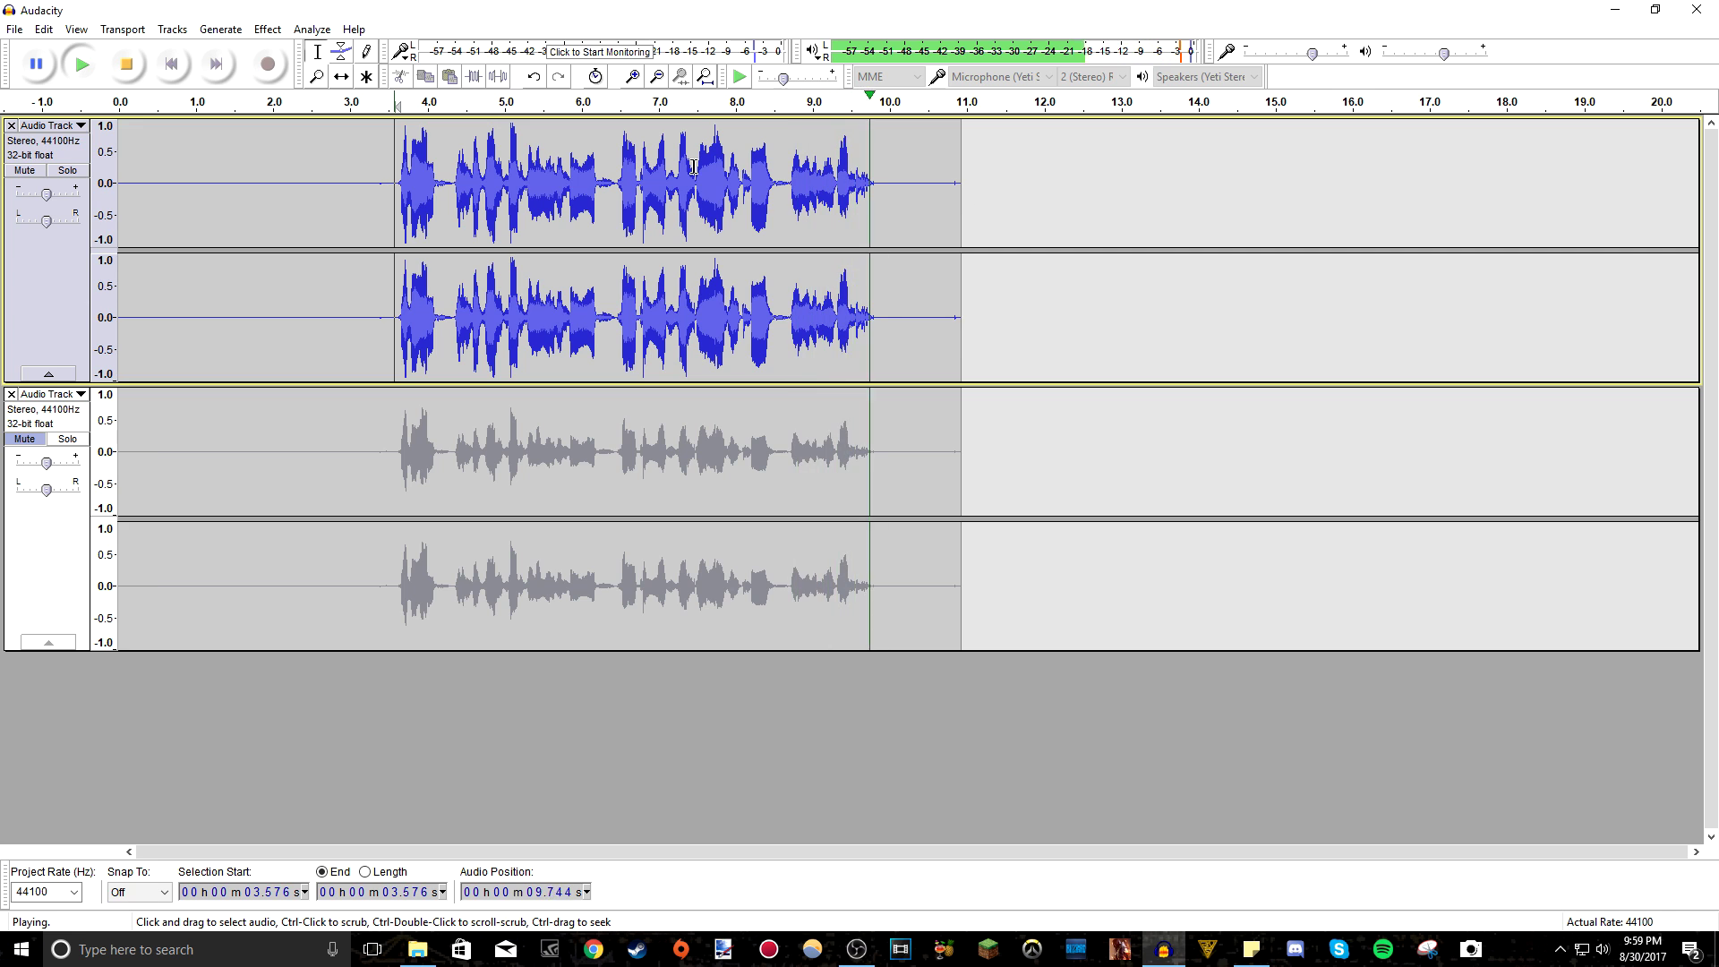
key(space)
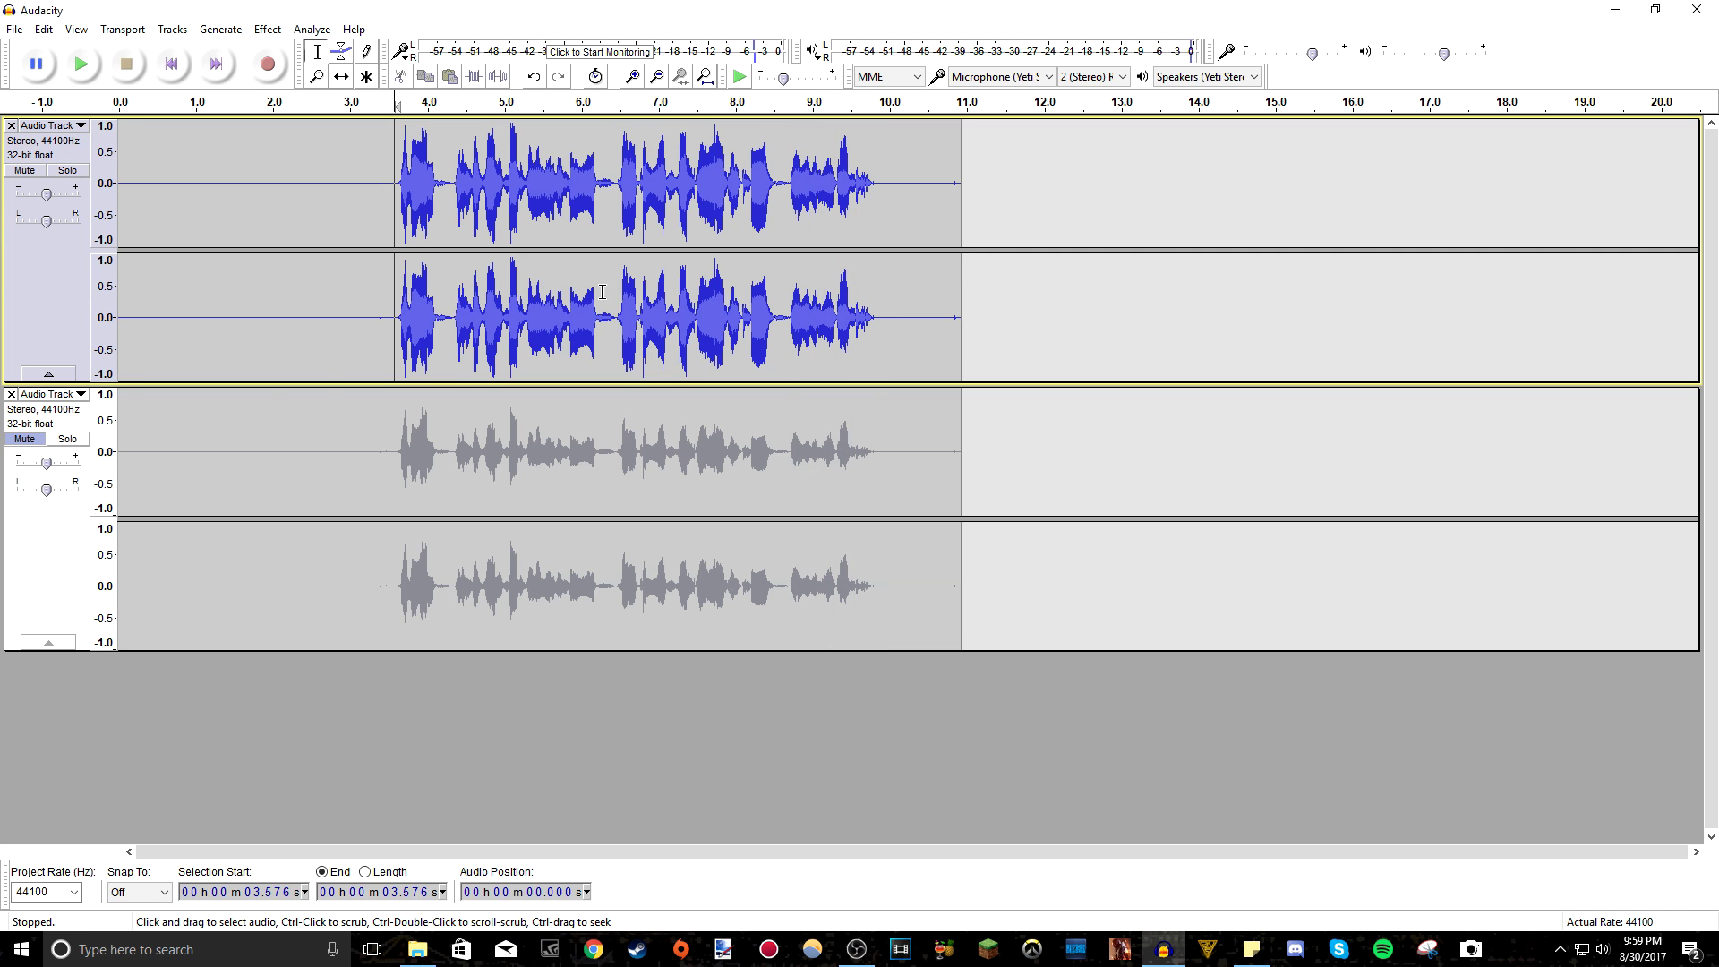
Play the original lower track alone, with the processed upper track muted
click(36, 439)
click(24, 171)
click(389, 447)
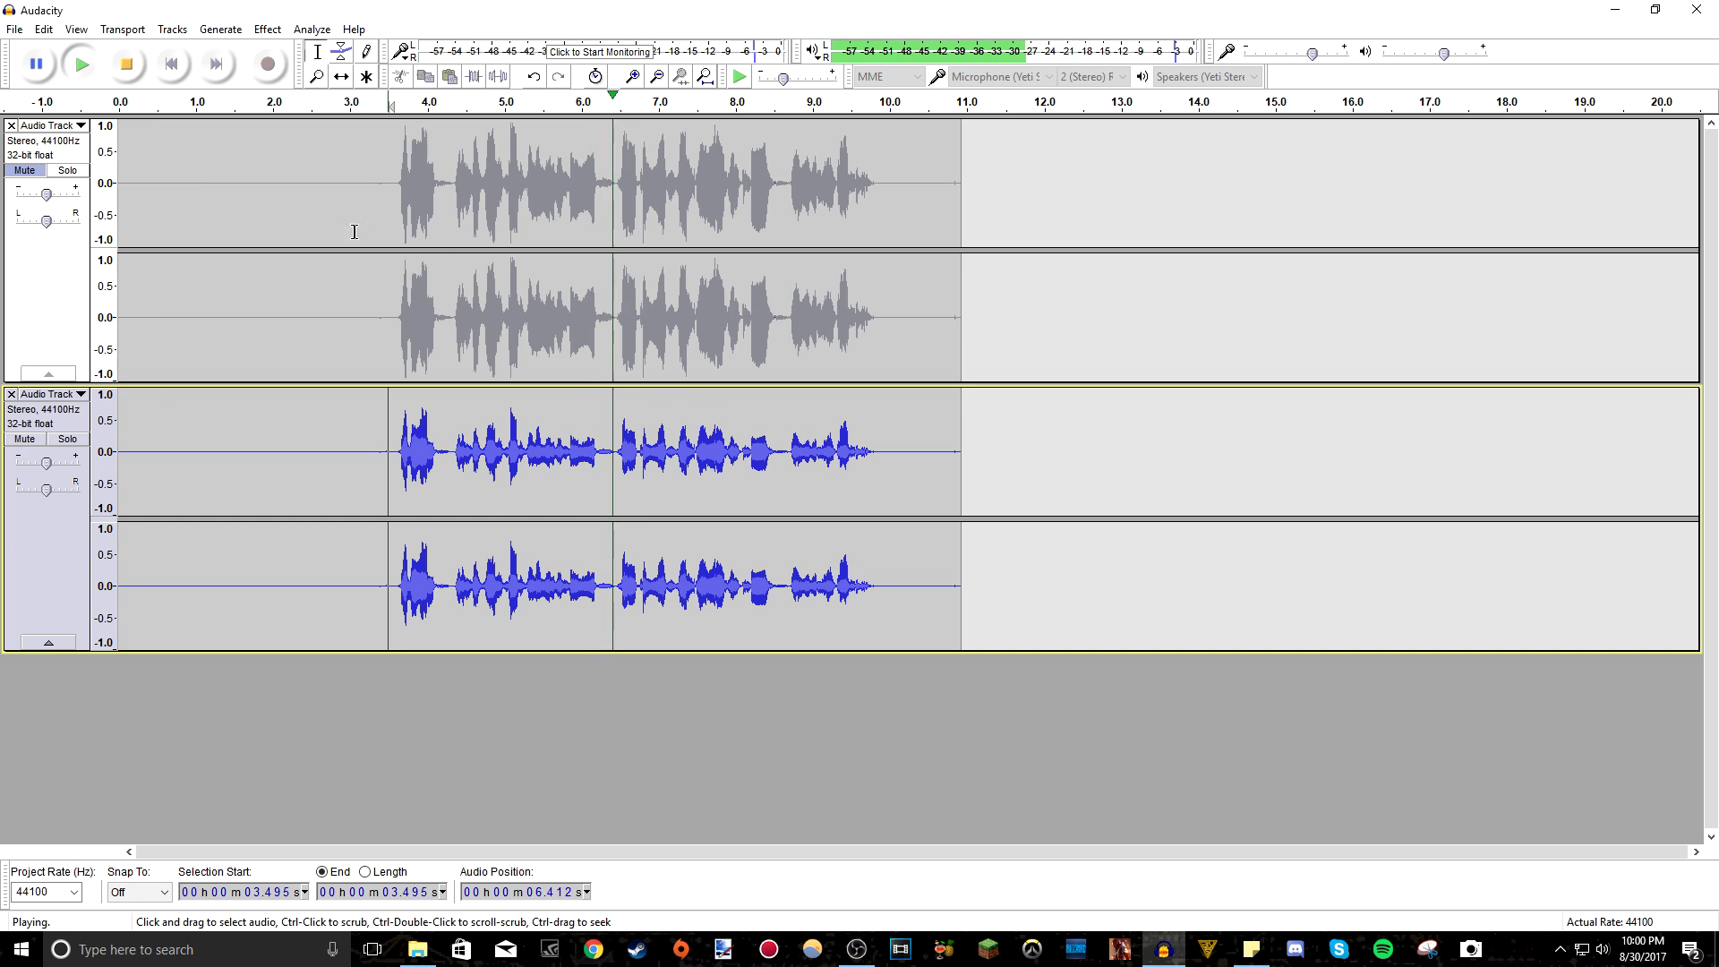
click(127, 64)
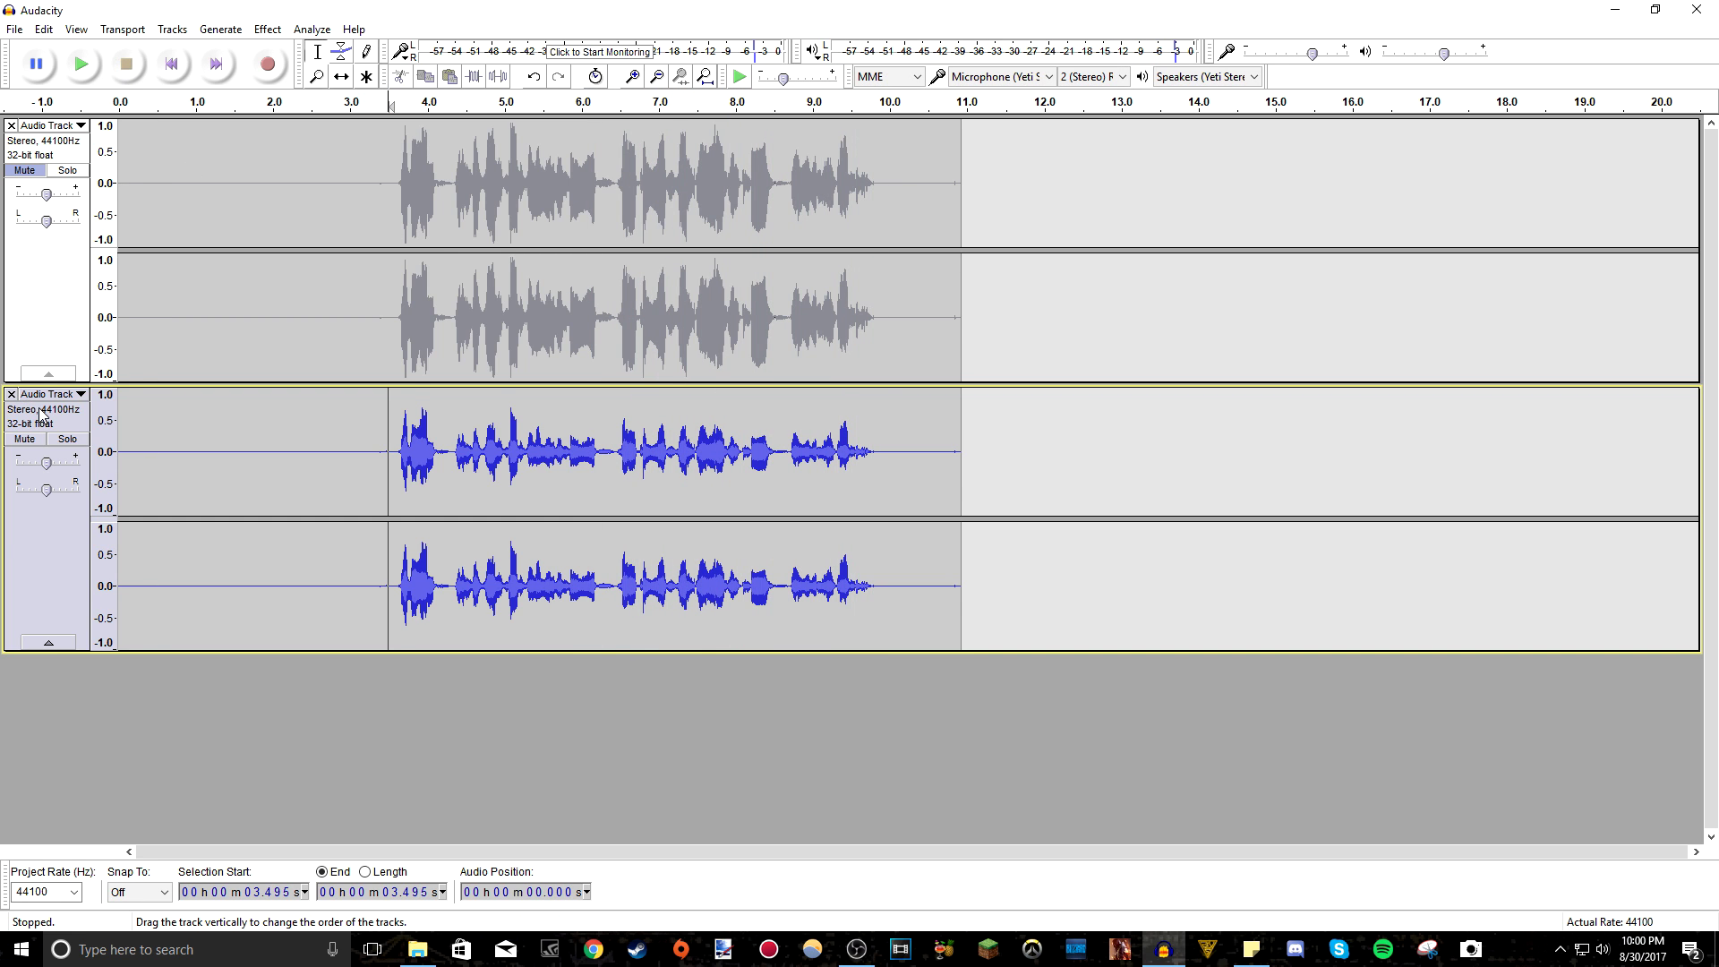
Play the processed track alone from 3.448 s, then unmute the original track
click(24, 439)
click(27, 170)
click(385, 168)
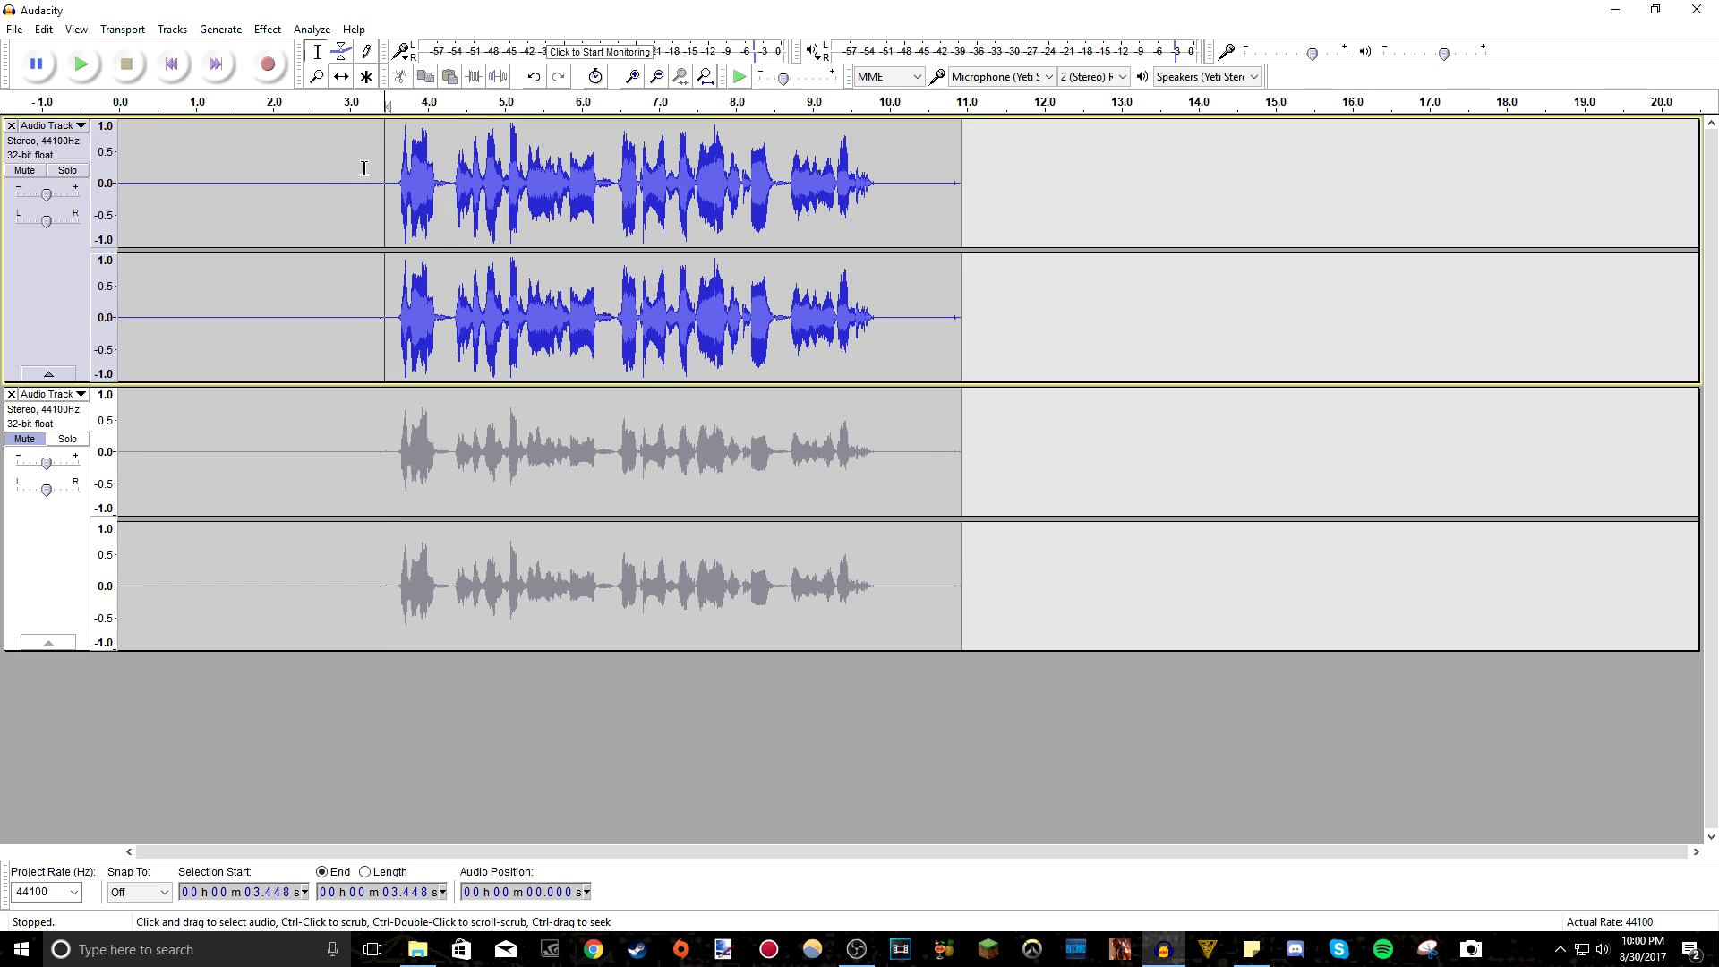
key(space)
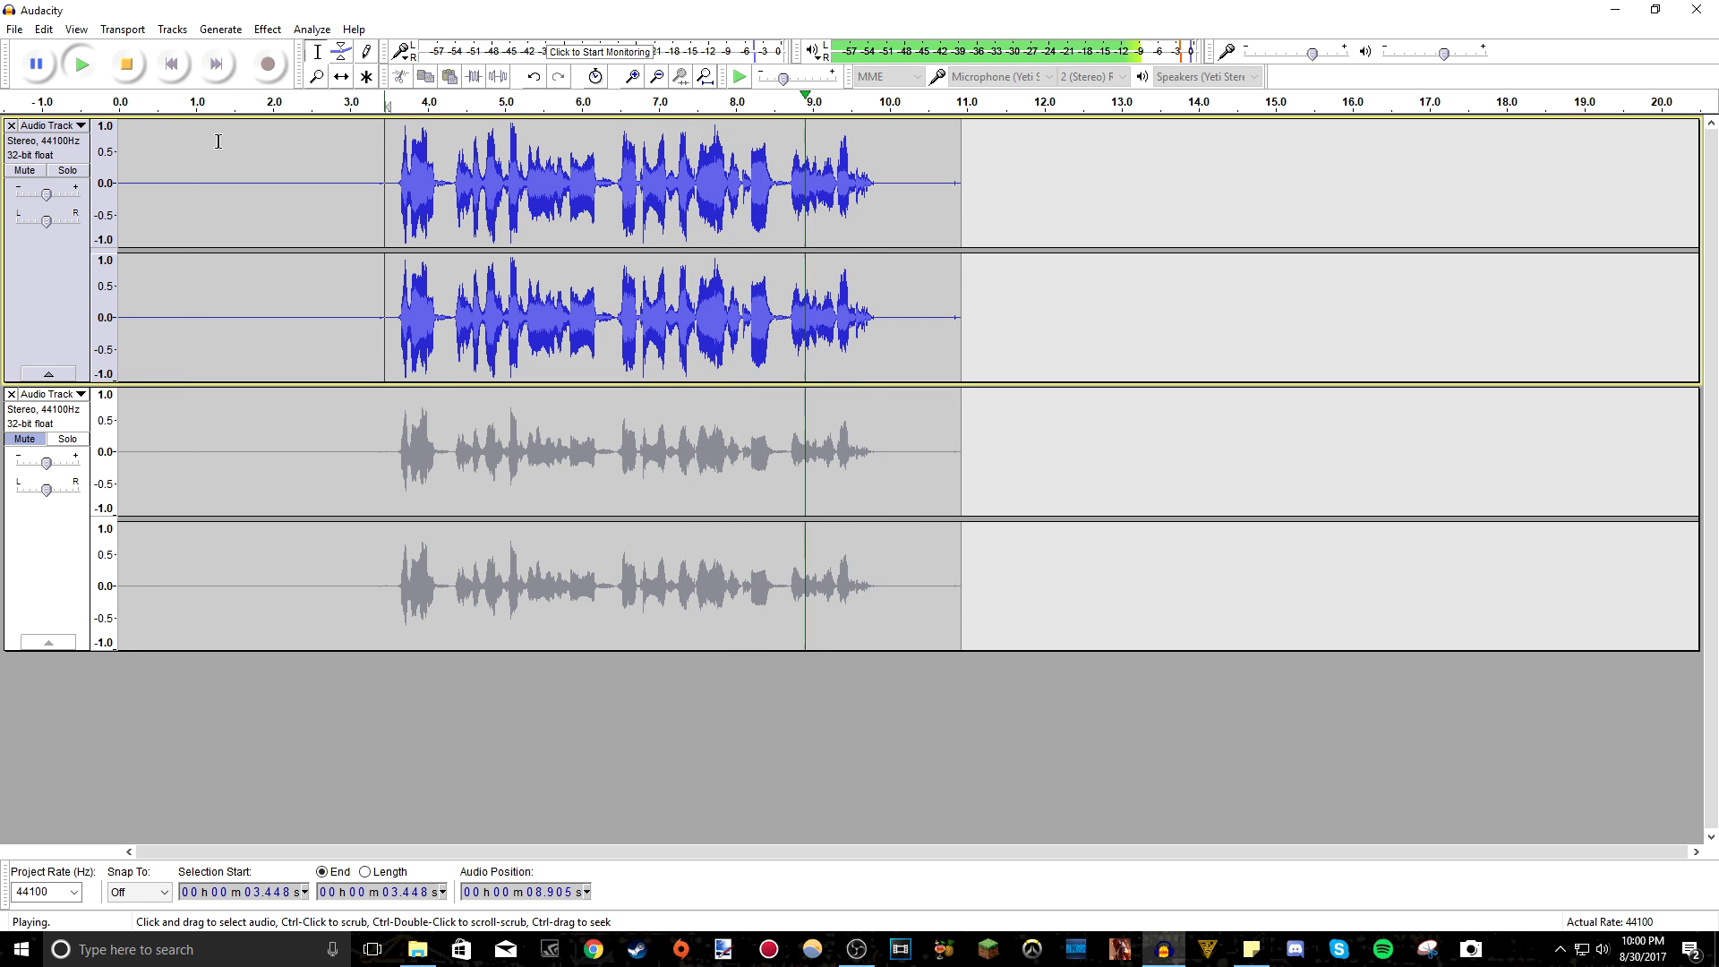
click(395, 271)
key(ctrl+shift+u)
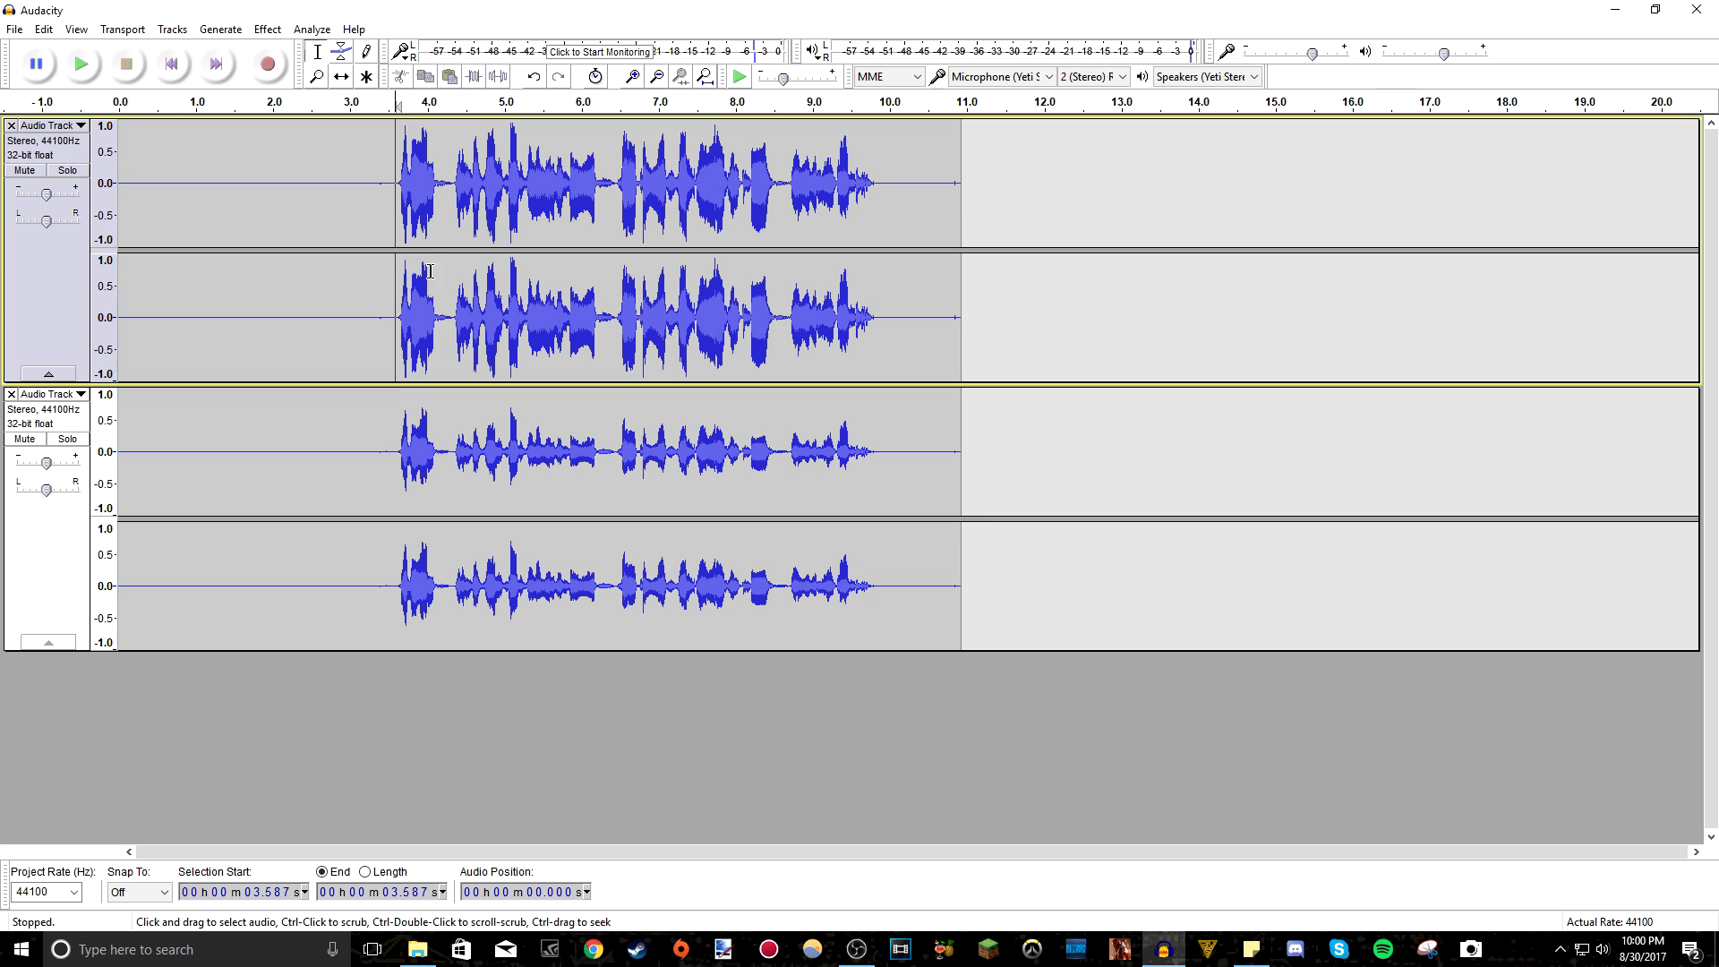
click(392, 436)
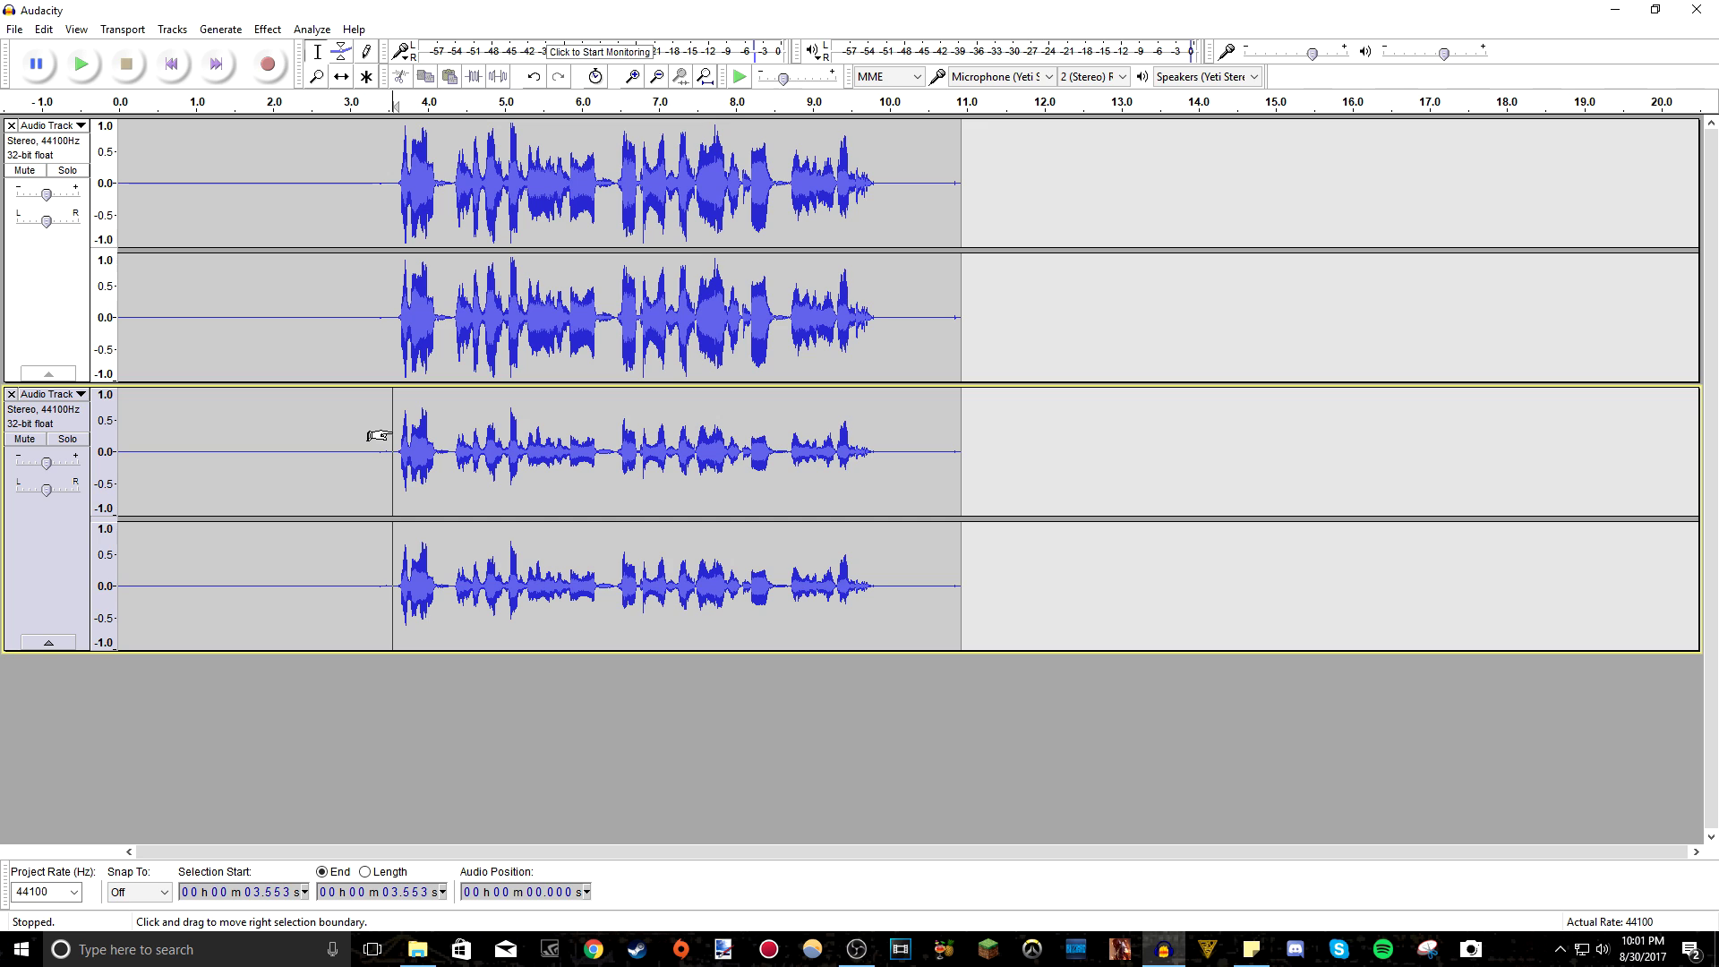
click(395, 217)
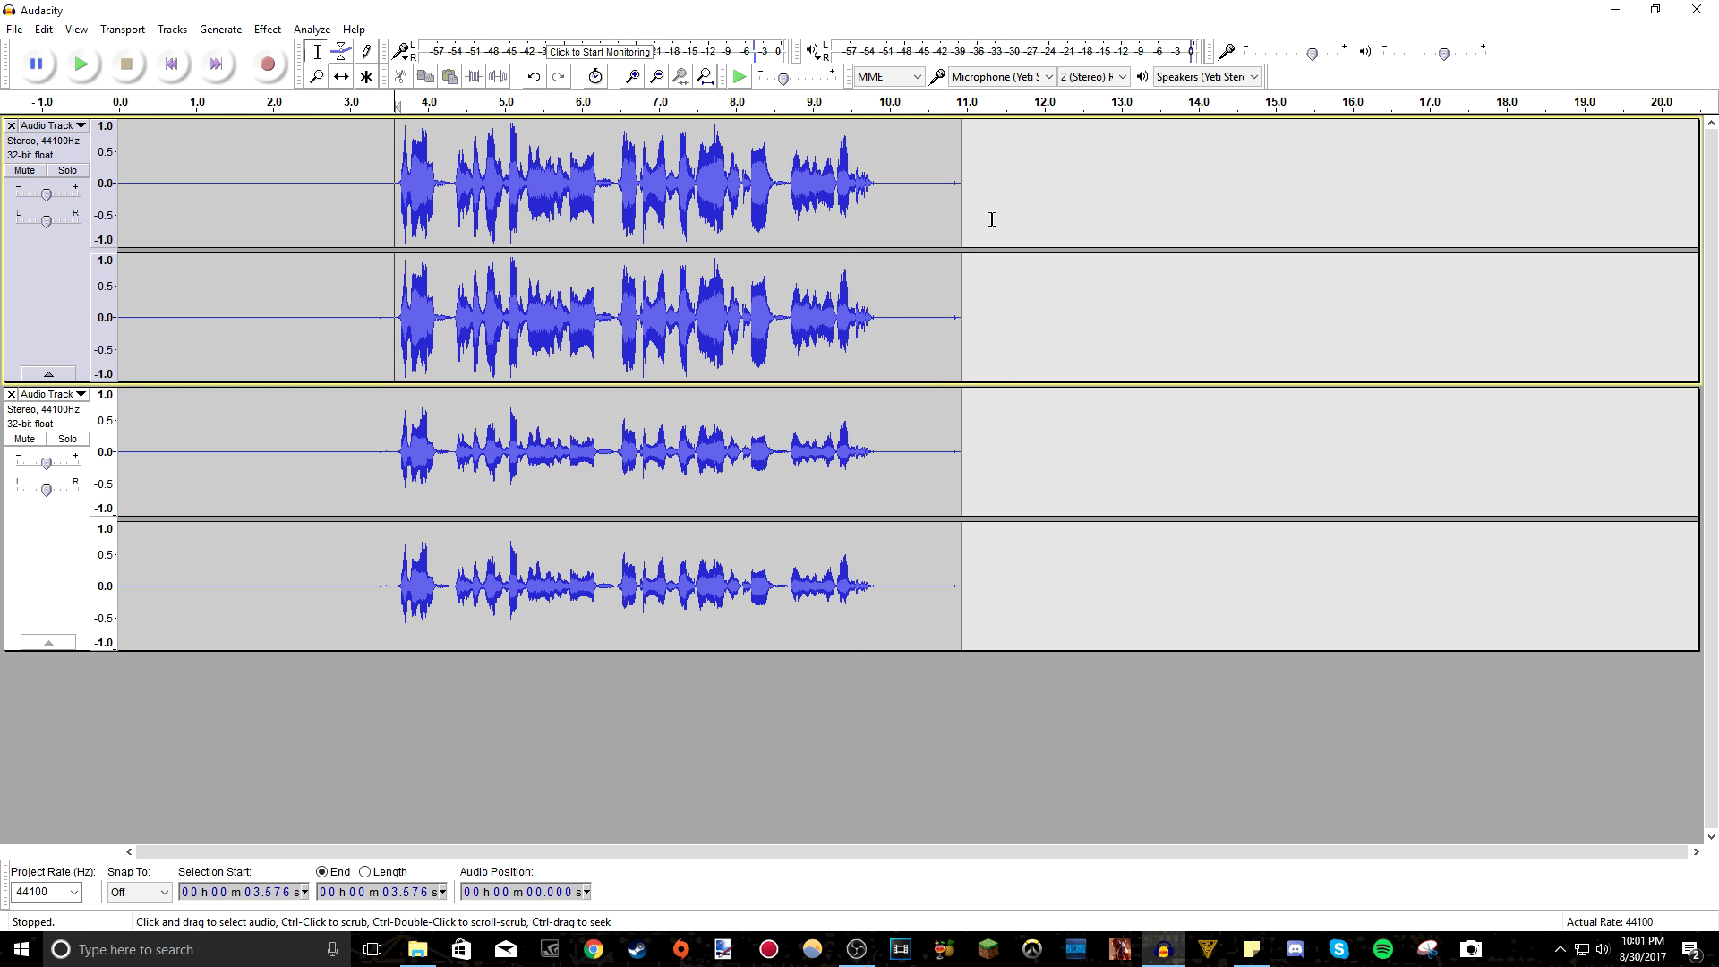
drag(991, 219, 990, 275)
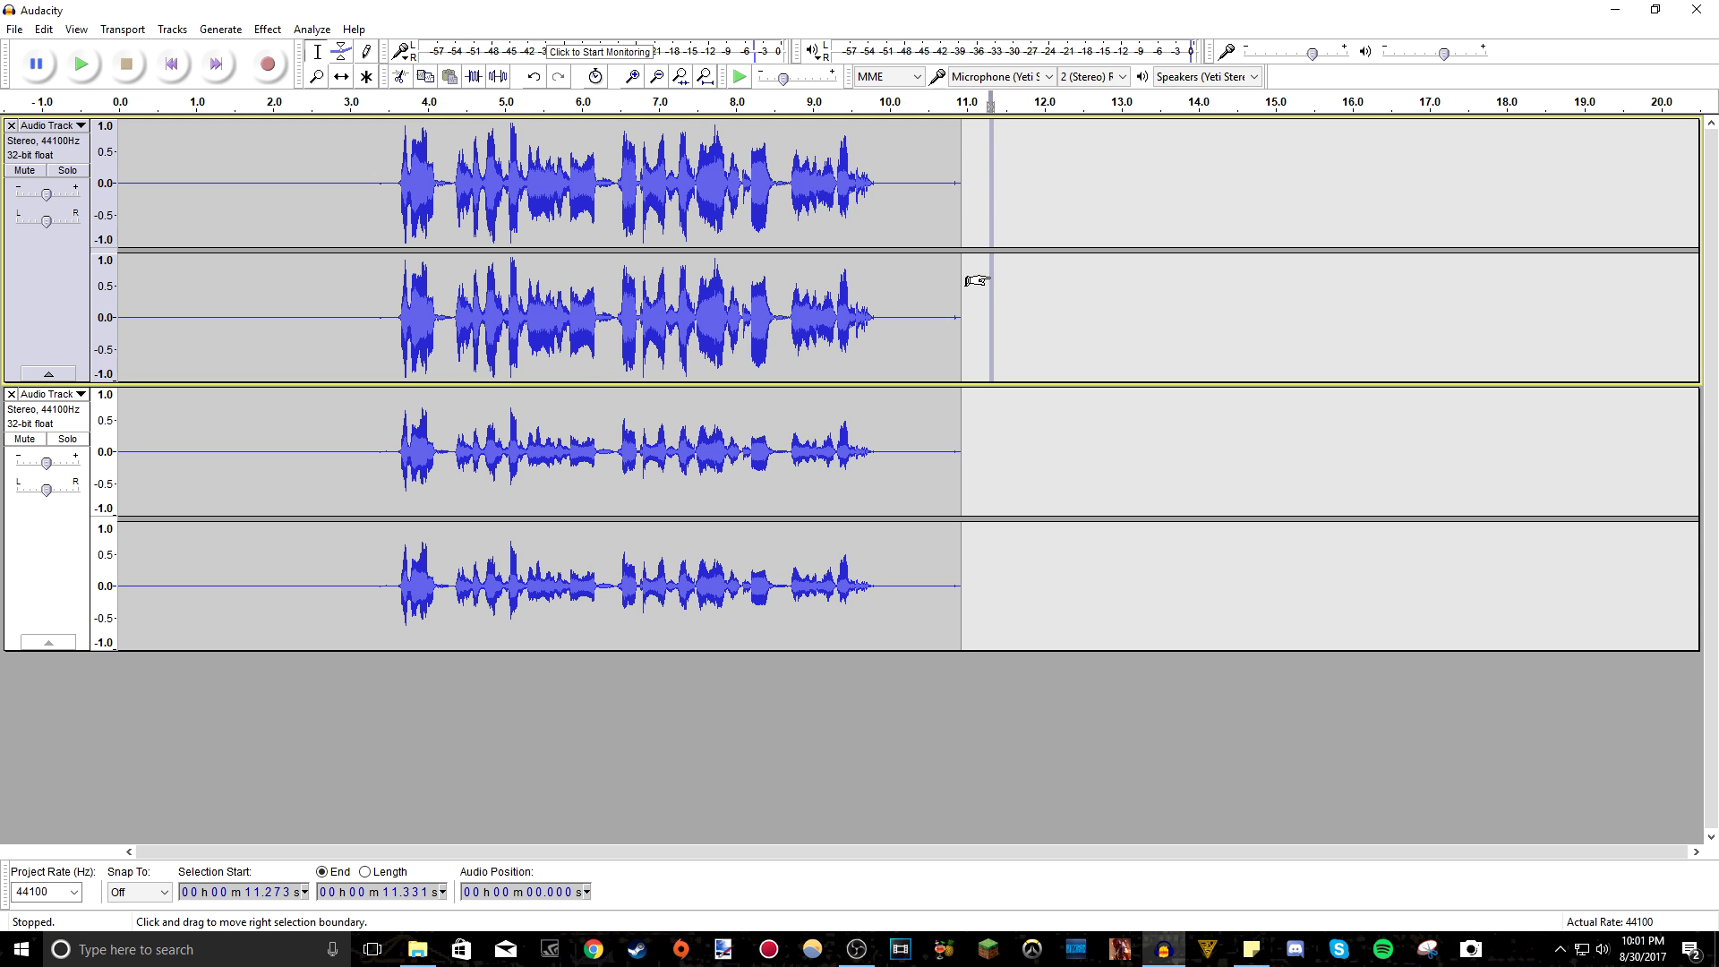